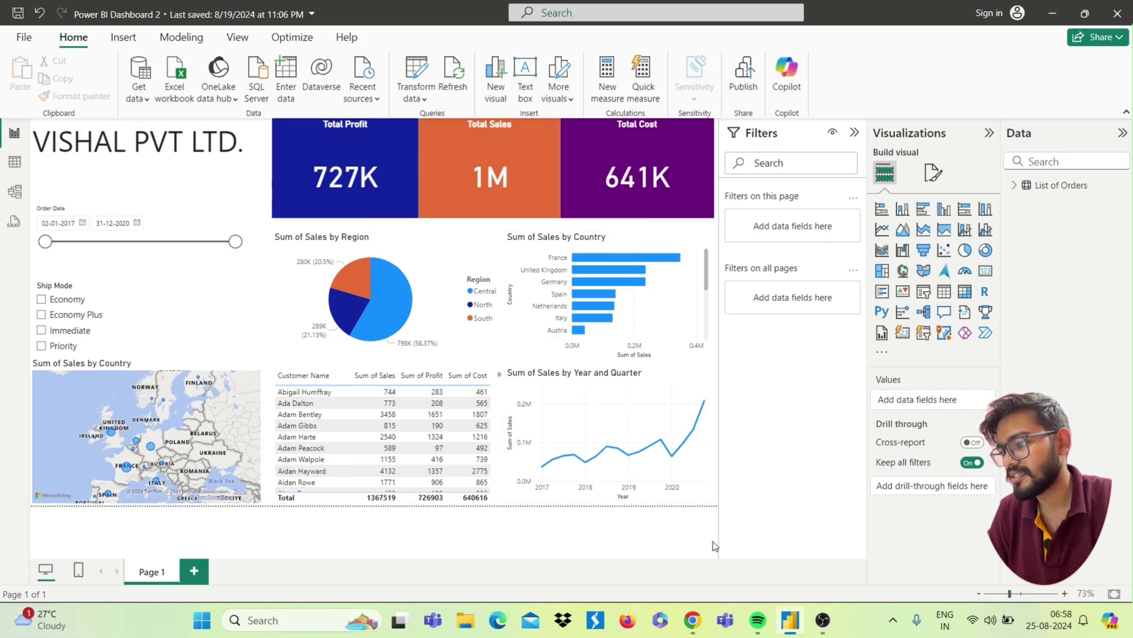
Step: Switch to Chrome and search Google for "Power bi desktop download"
left_click(694, 620)
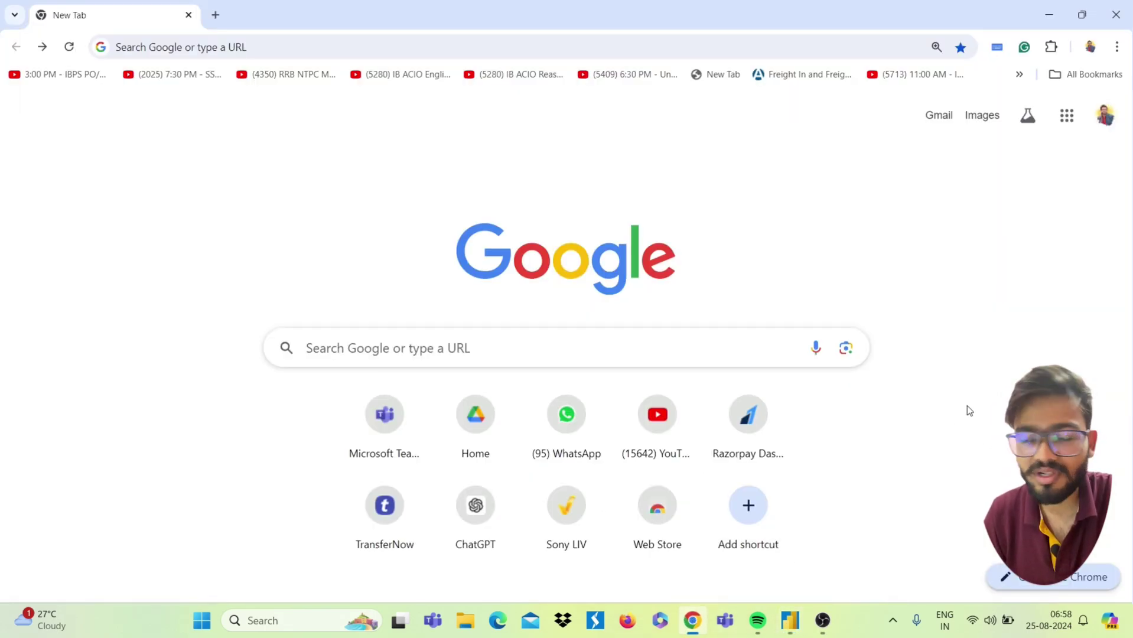
left_click(533, 357)
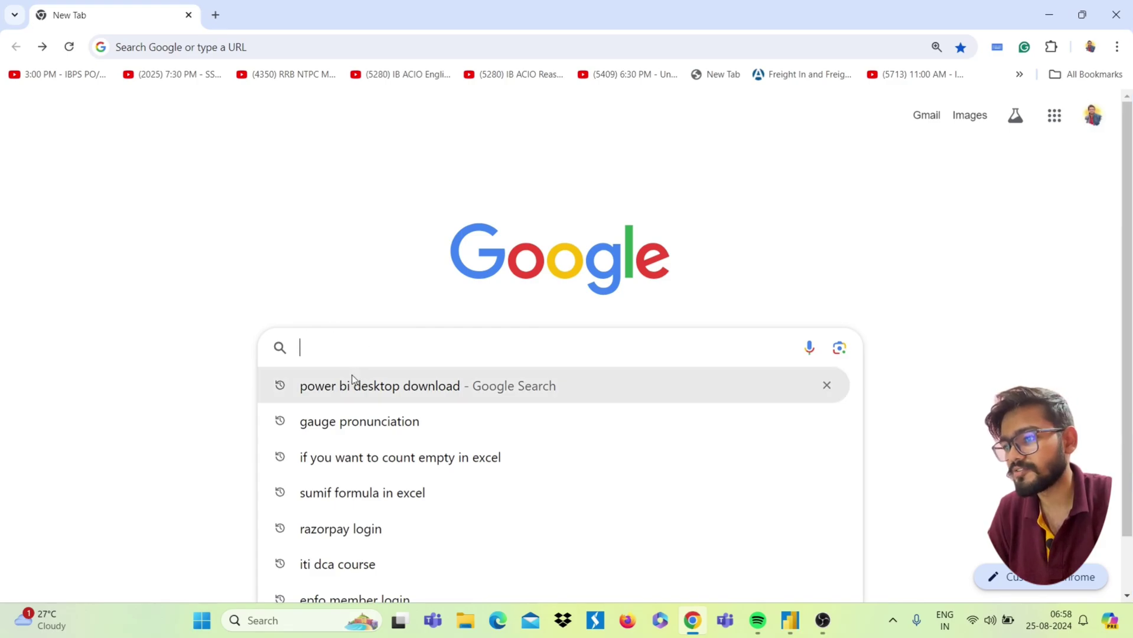
type("Pow")
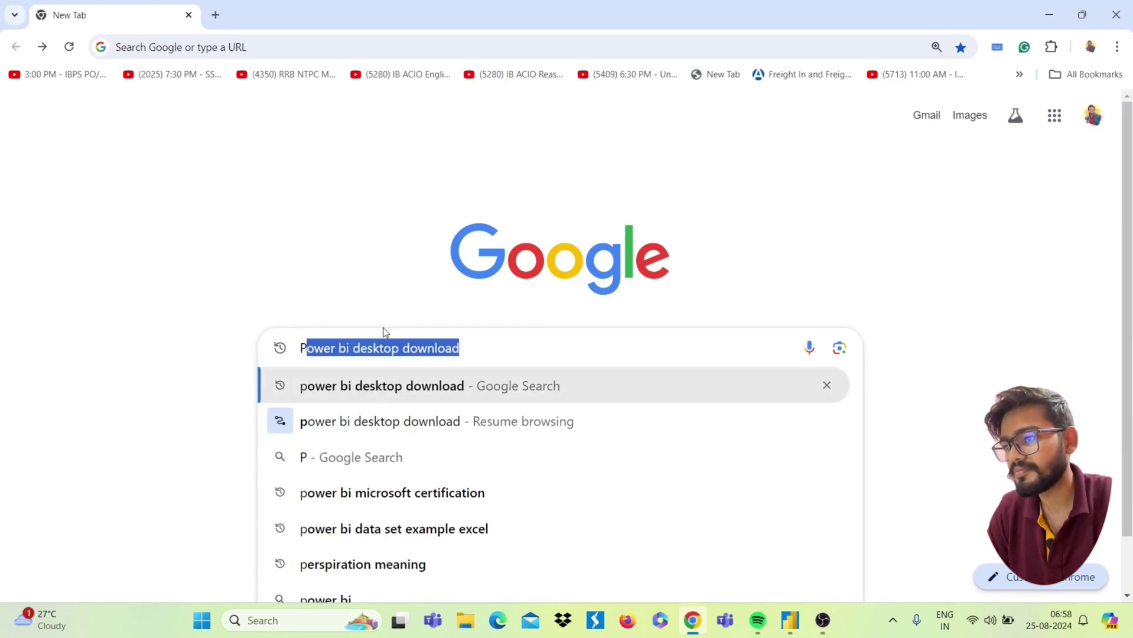
type("er")
key("BackSpace")
key("BackSpace")
key("BackSpace")
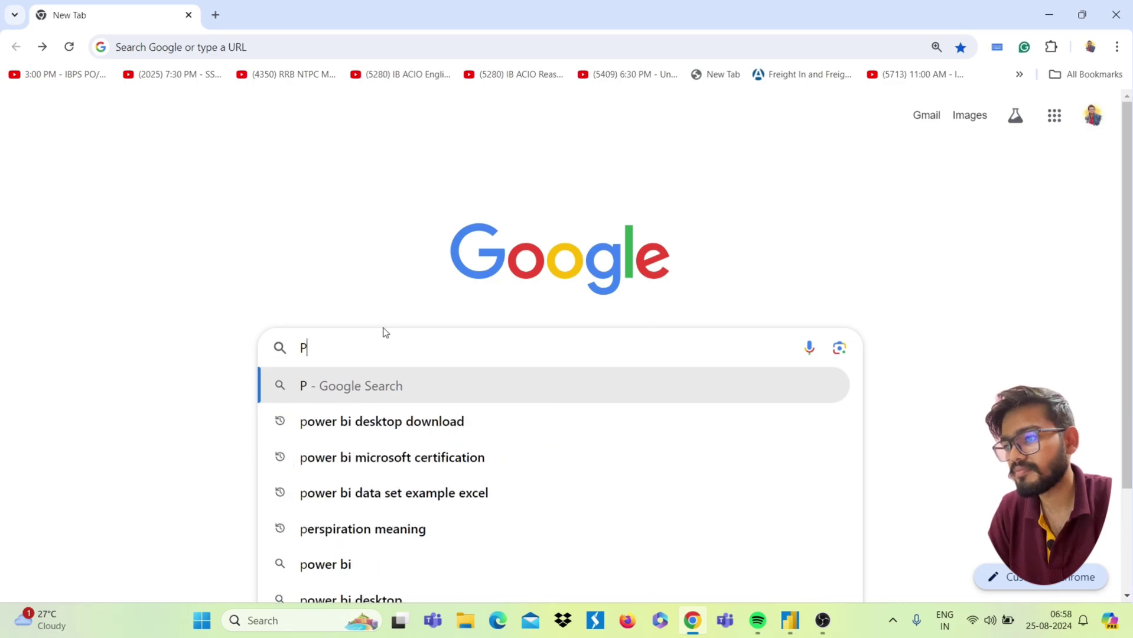
type("ower bi ")
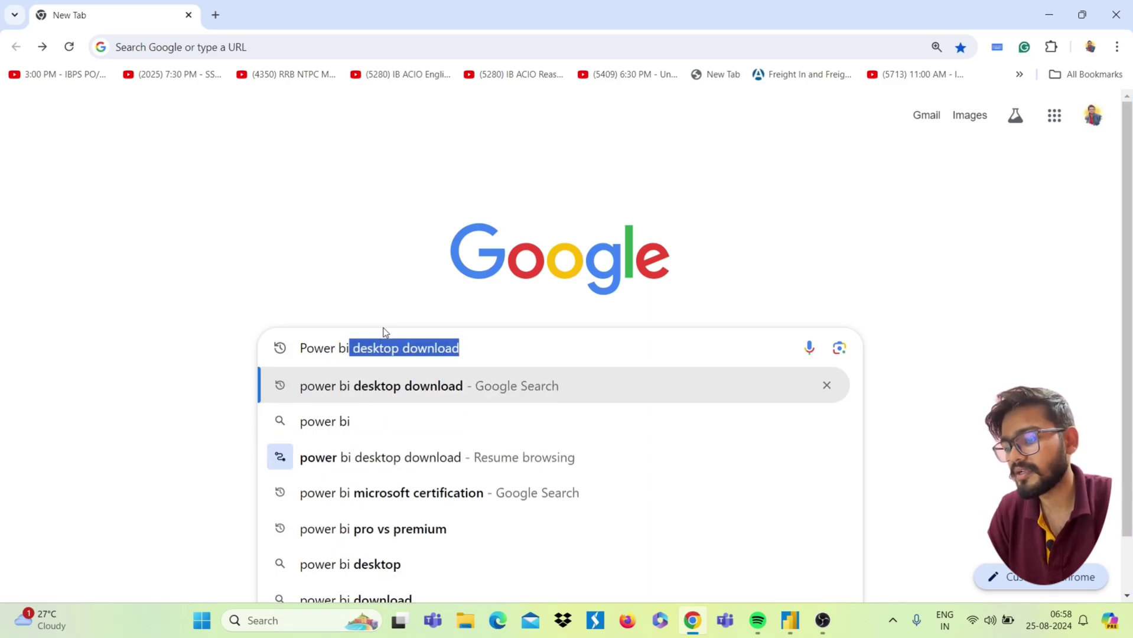
type("des")
key("Right")
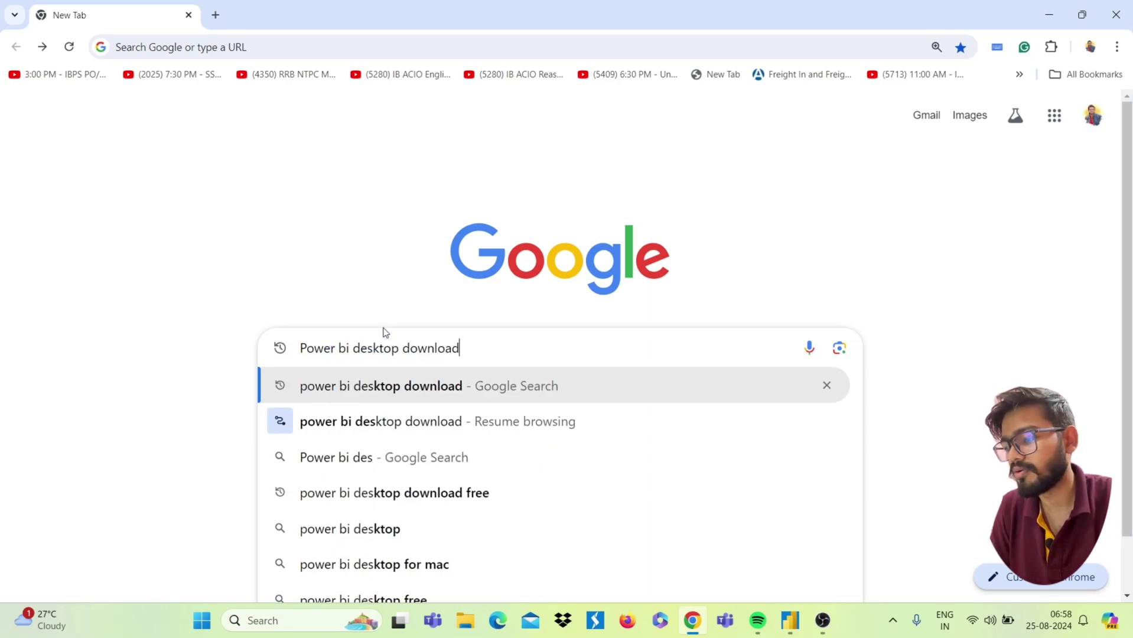
key("Return")
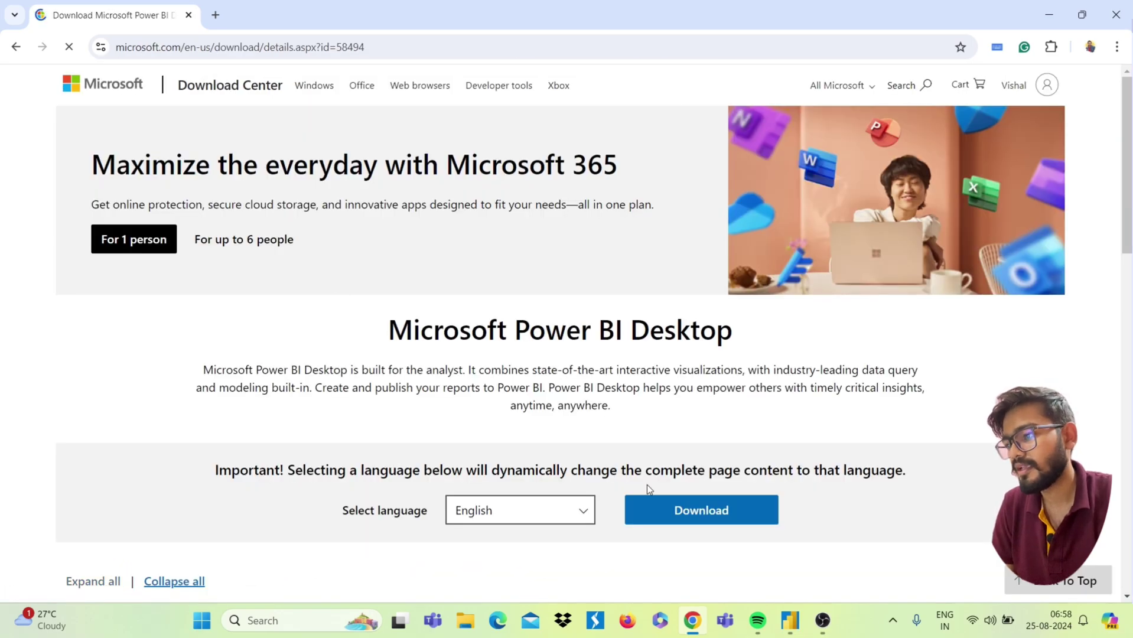
Step: Download the 64-bit installer PBIDesktopSetup_x64.exe in English, save it to the Youtube folder, and check its download progress
left_click(691, 509)
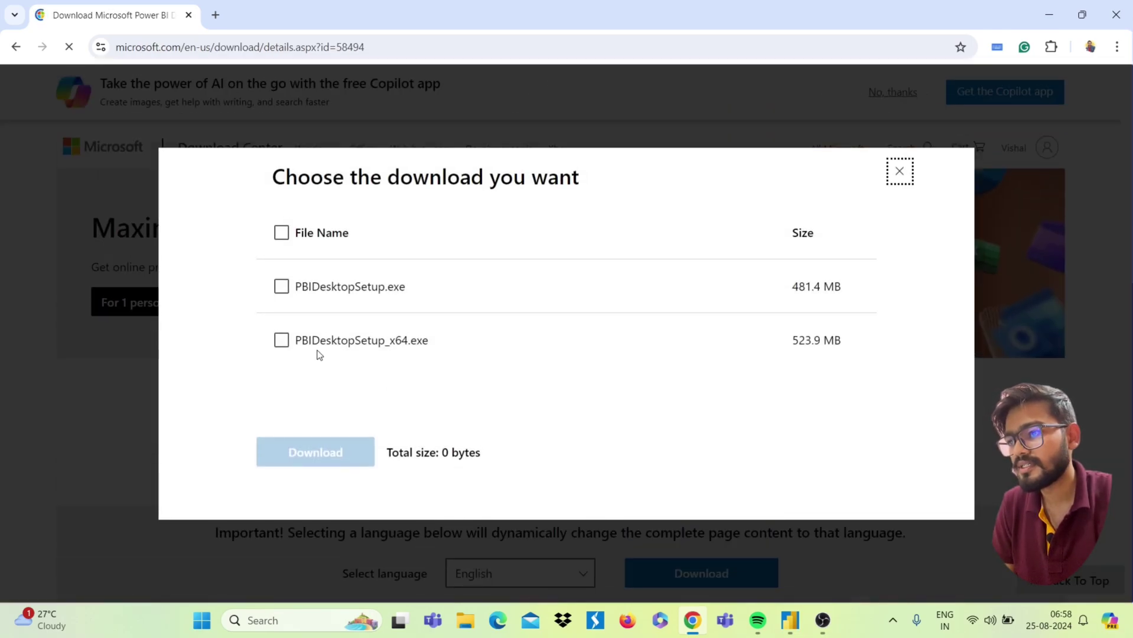
left_click(281, 341)
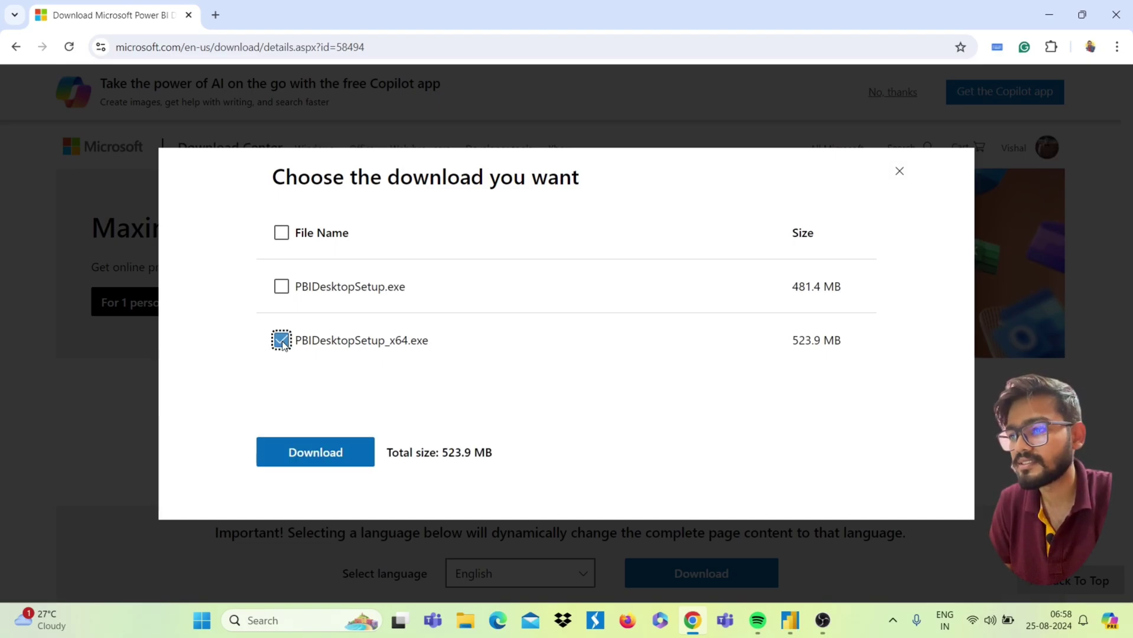
left_click(338, 452)
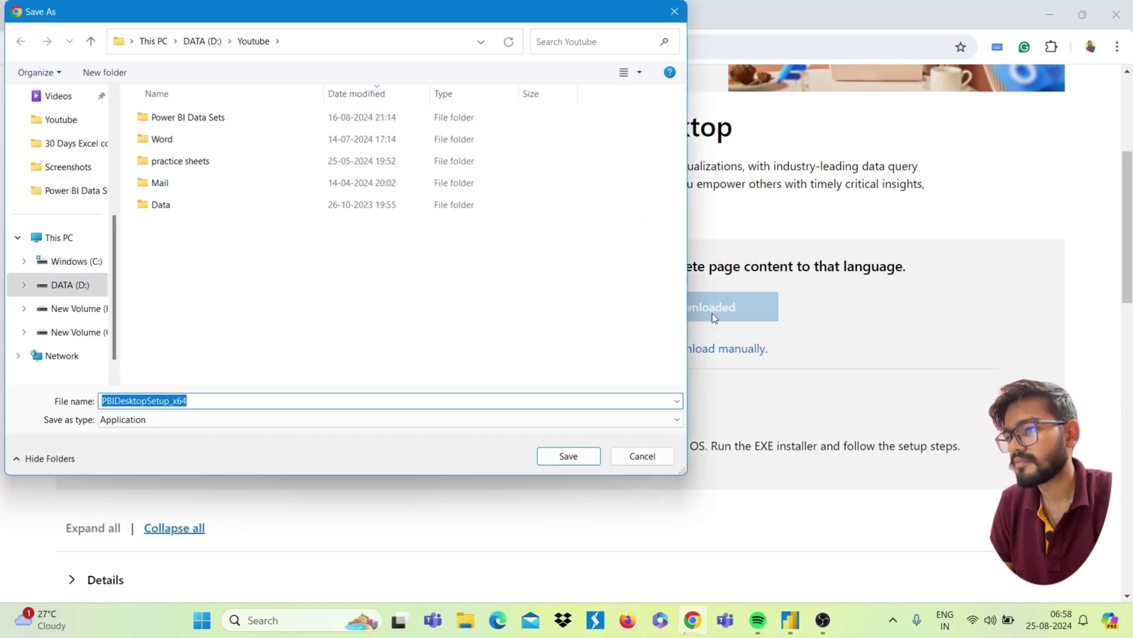
left_click(575, 457)
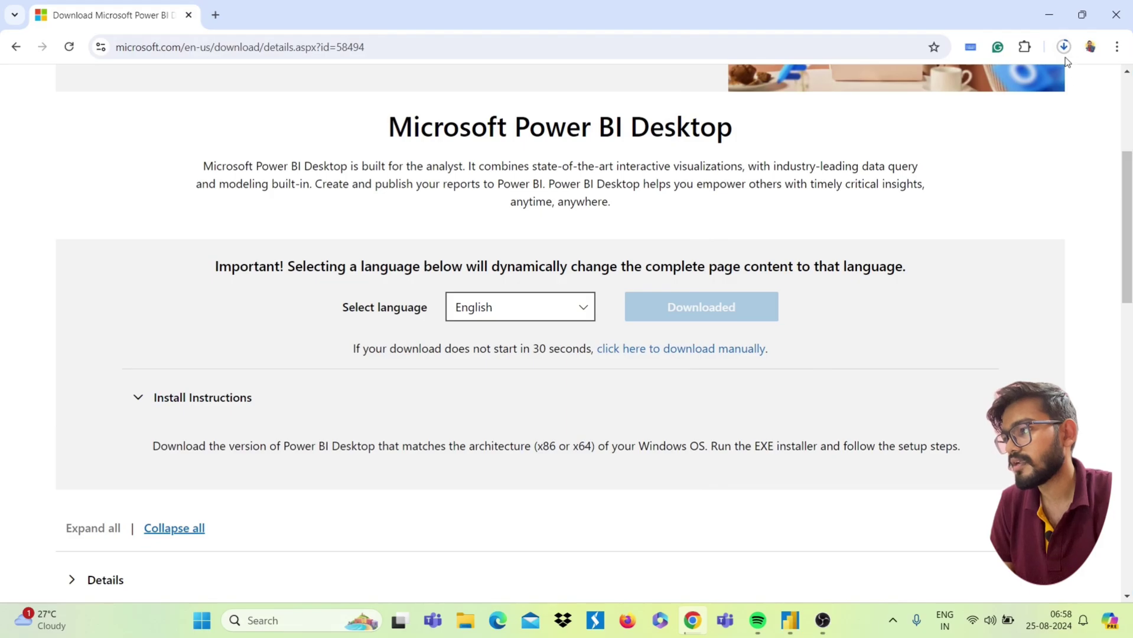
left_click(1063, 47)
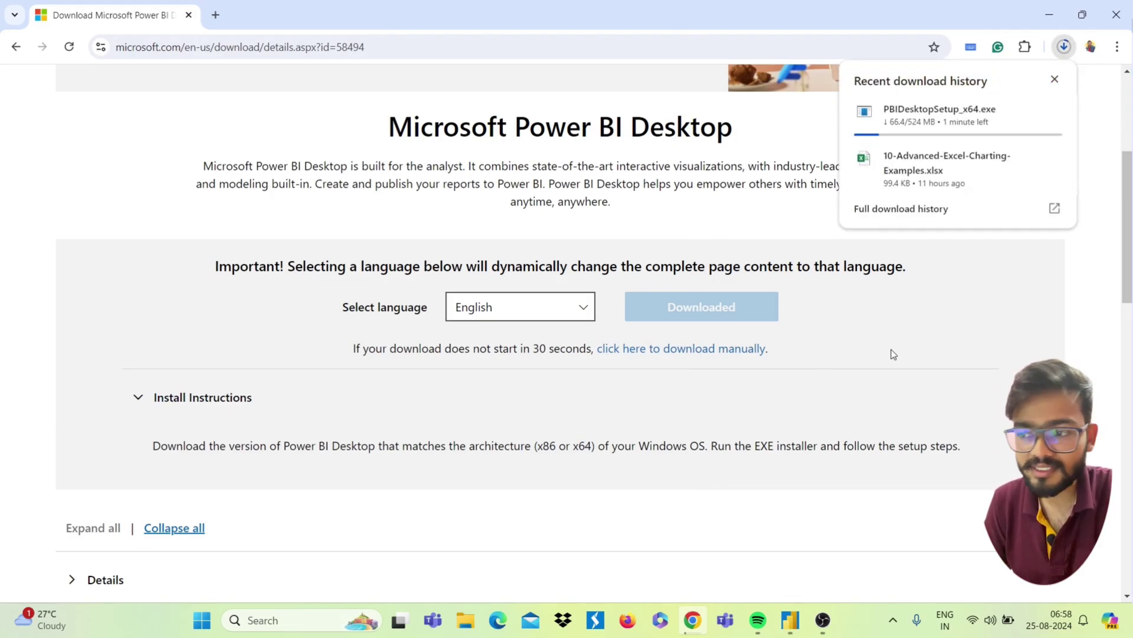
left_click(331, 522)
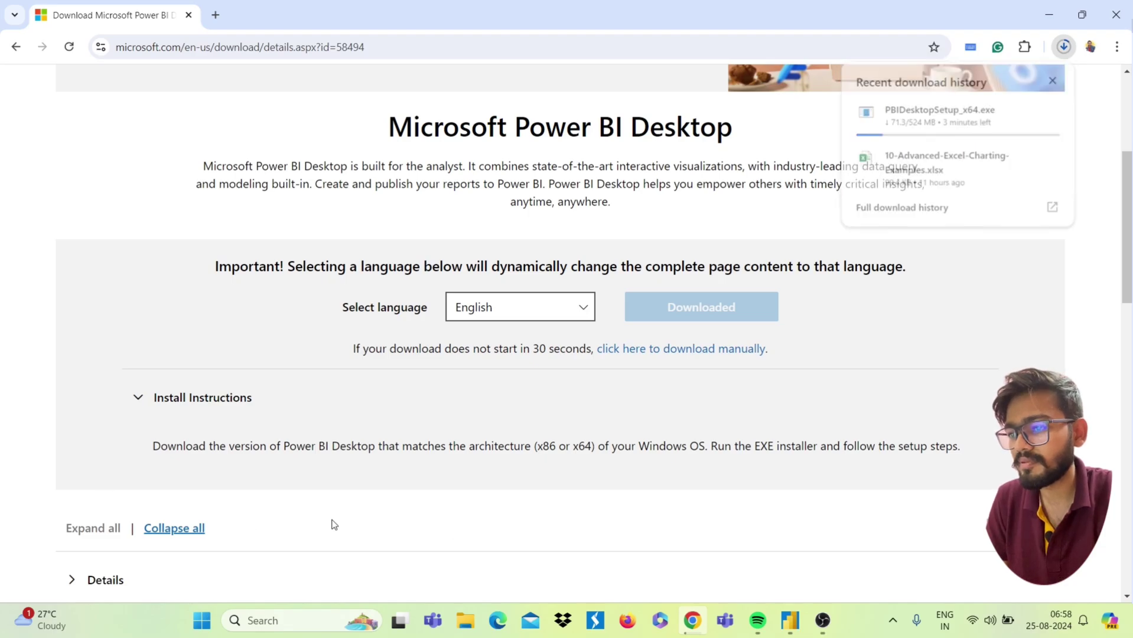
Step: Launch Power BI Desktop from Windows search and start a blank report
left_click(297, 614)
type("power")
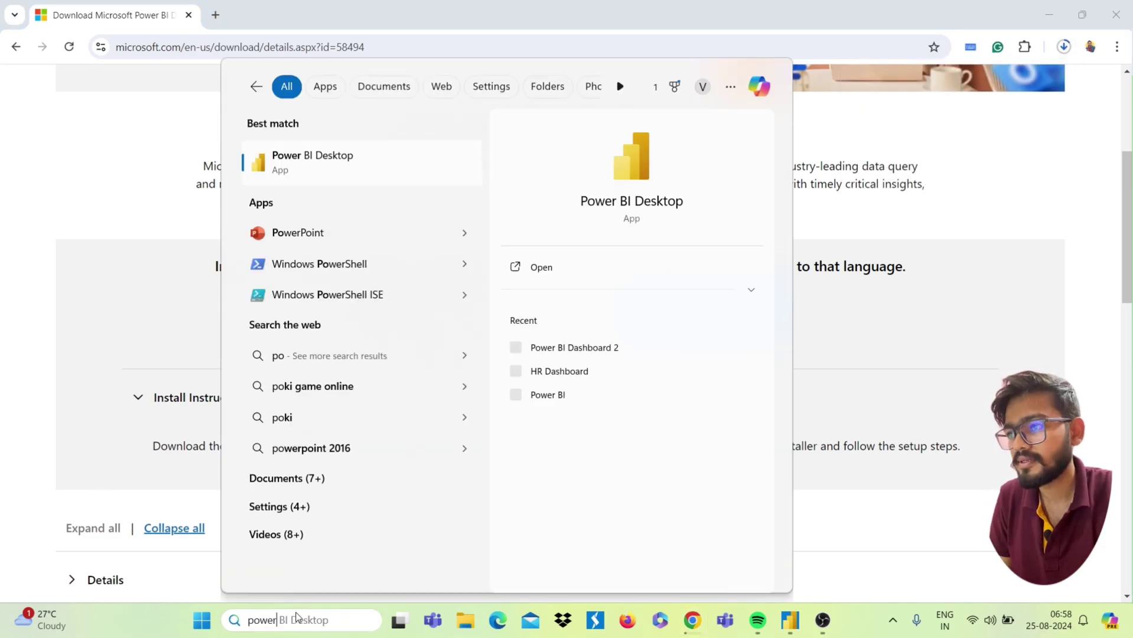
left_click(317, 171)
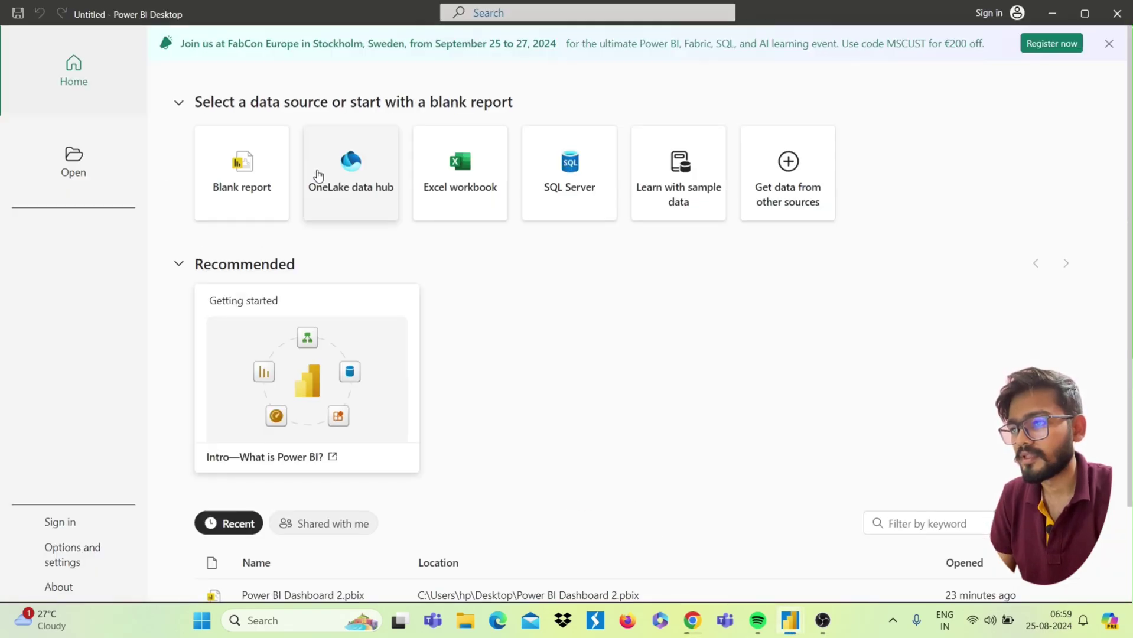
left_click(248, 195)
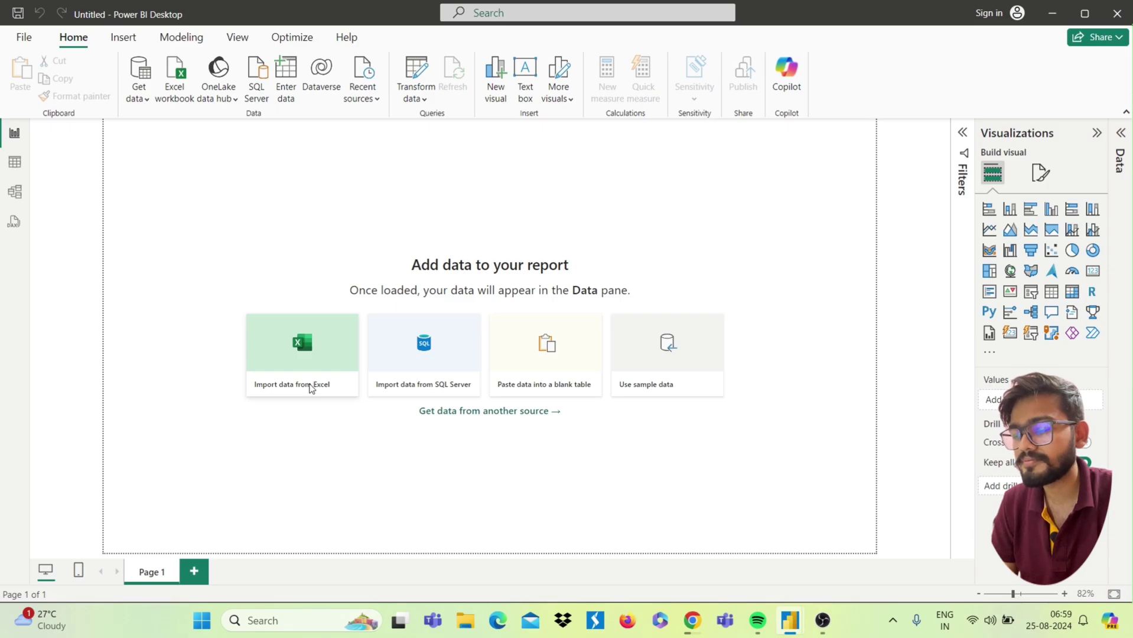
Step: Import the Excel workbook Power BI Dataset from the Desktop and load its List of Orders table into the report
left_click(312, 388)
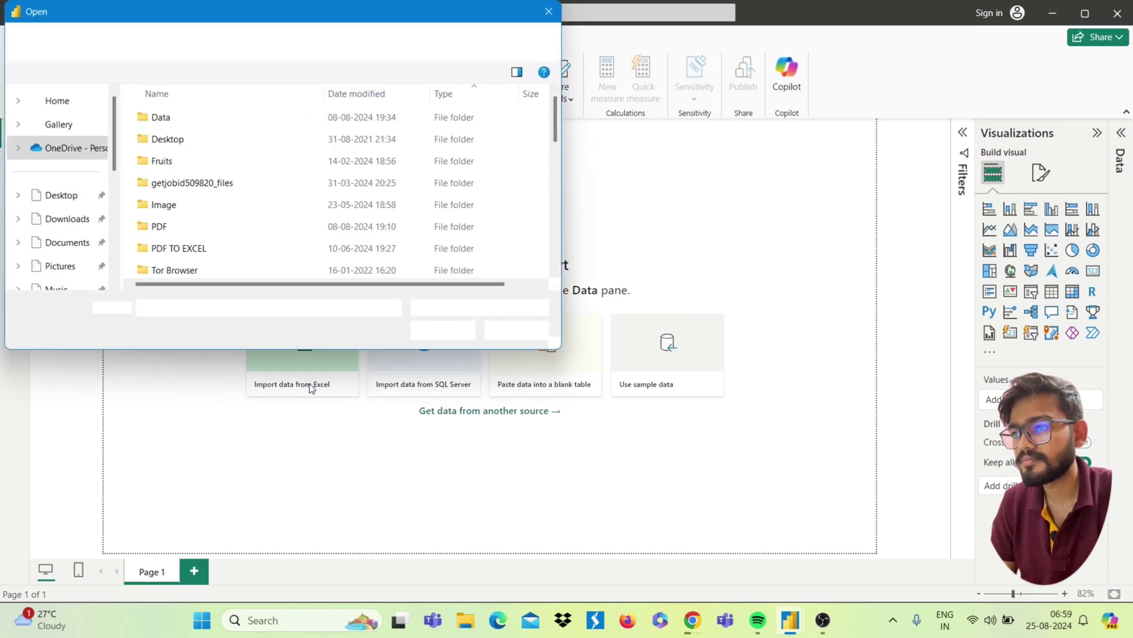
left_click(211, 182)
scroll(211, 182, "down", 5)
left_click(212, 182)
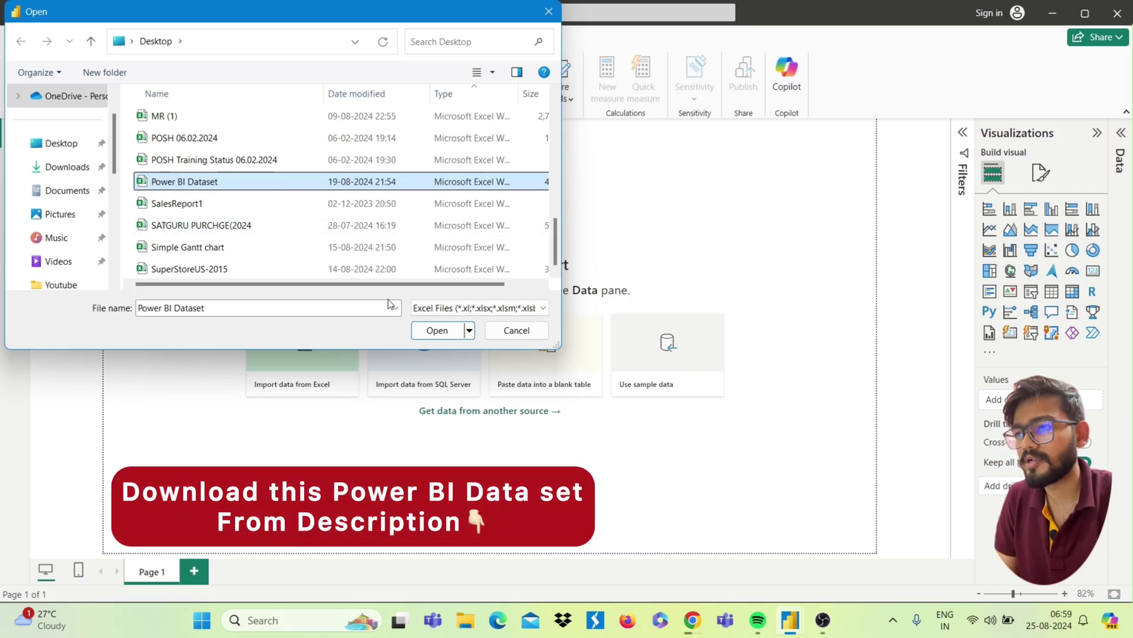
left_click(438, 330)
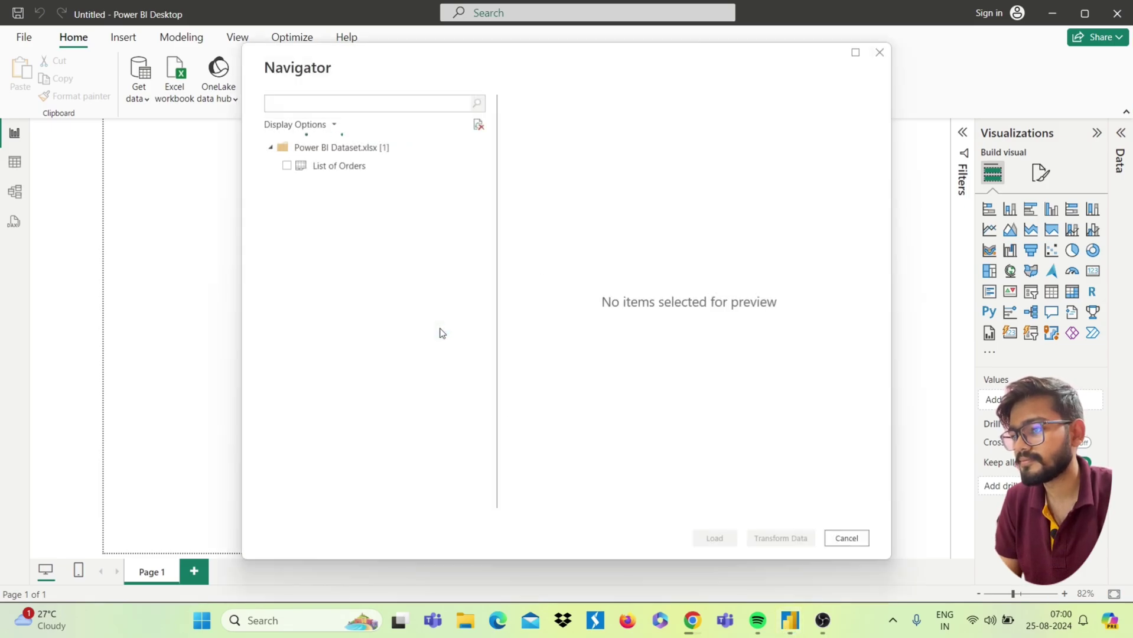
left_click(287, 167)
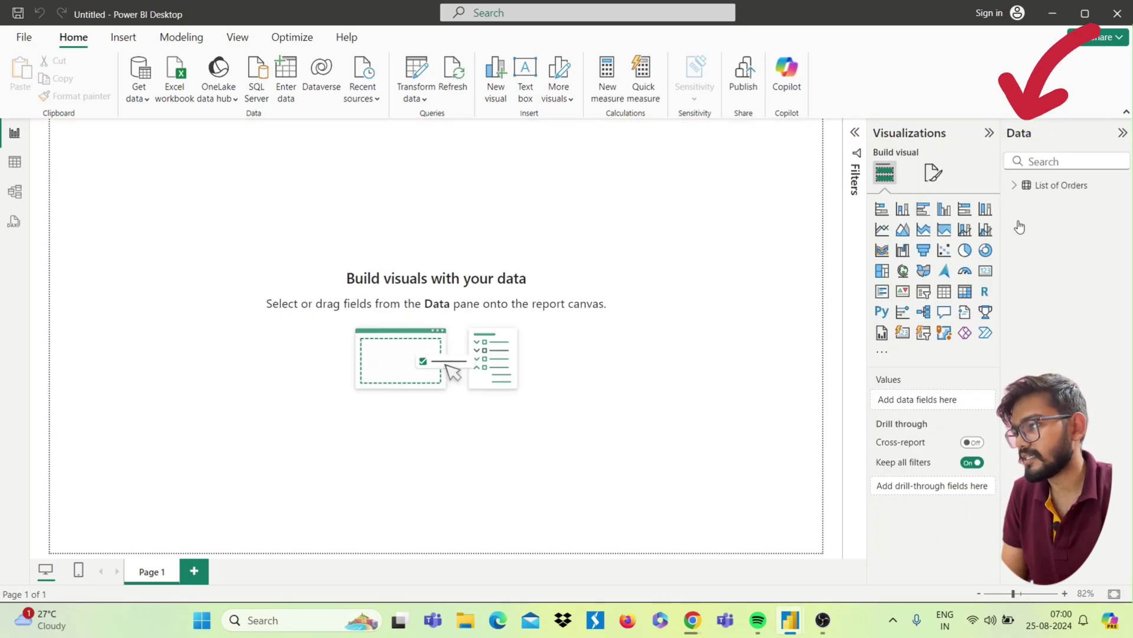
Step: Expand the fields of the List of Orders table and view the finished Power BI Dashboard 2 report for reference
left_click(1014, 185)
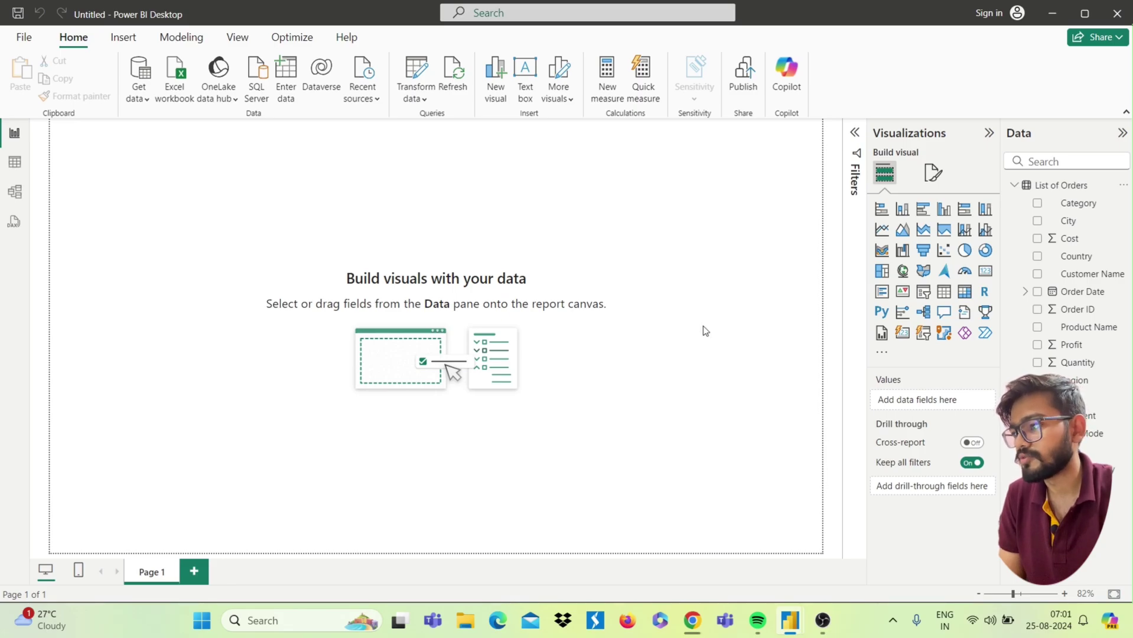
left_click(821, 619)
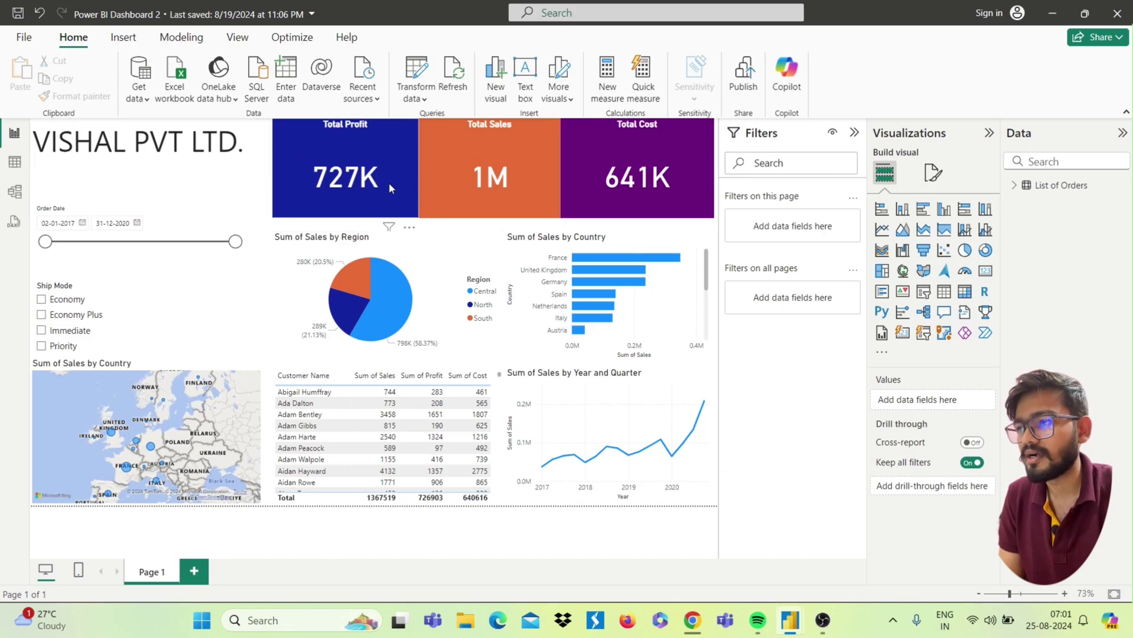
left_click(1050, 7)
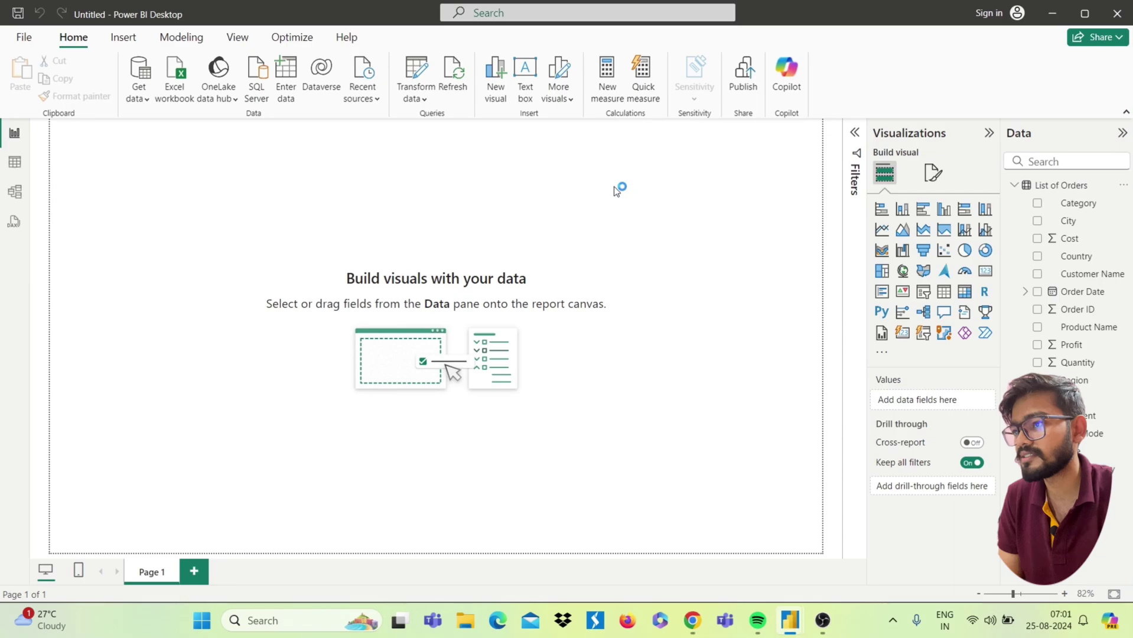
Step: Add a Q&A visual at the top of the blank page and ask it for "Total Profit"
double_click(383, 164)
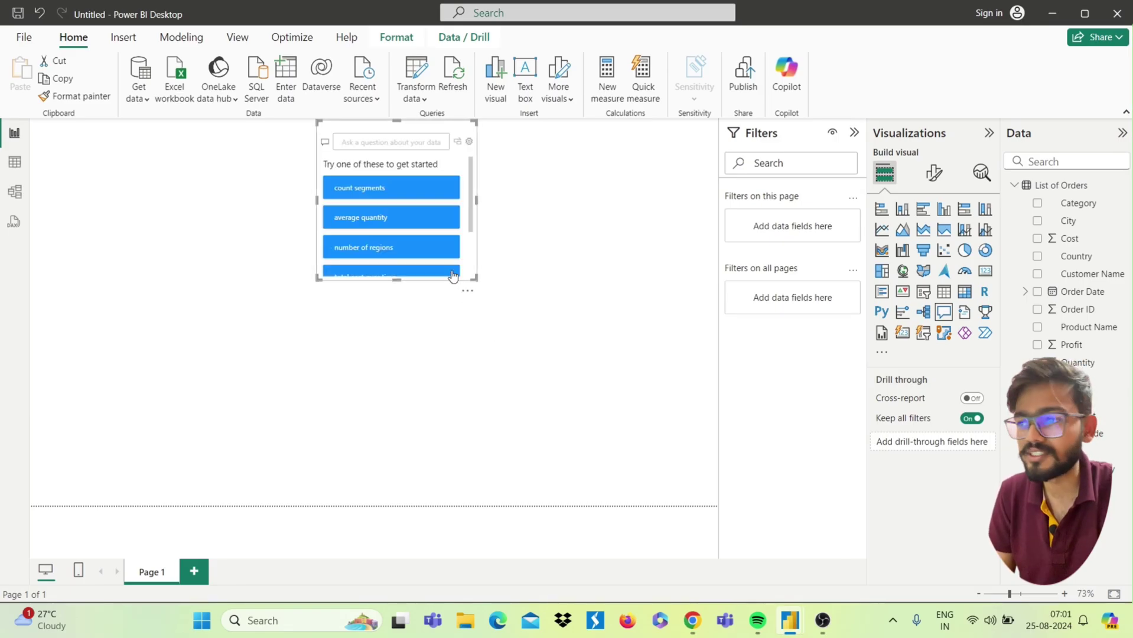
left_click(389, 142)
type("Tot")
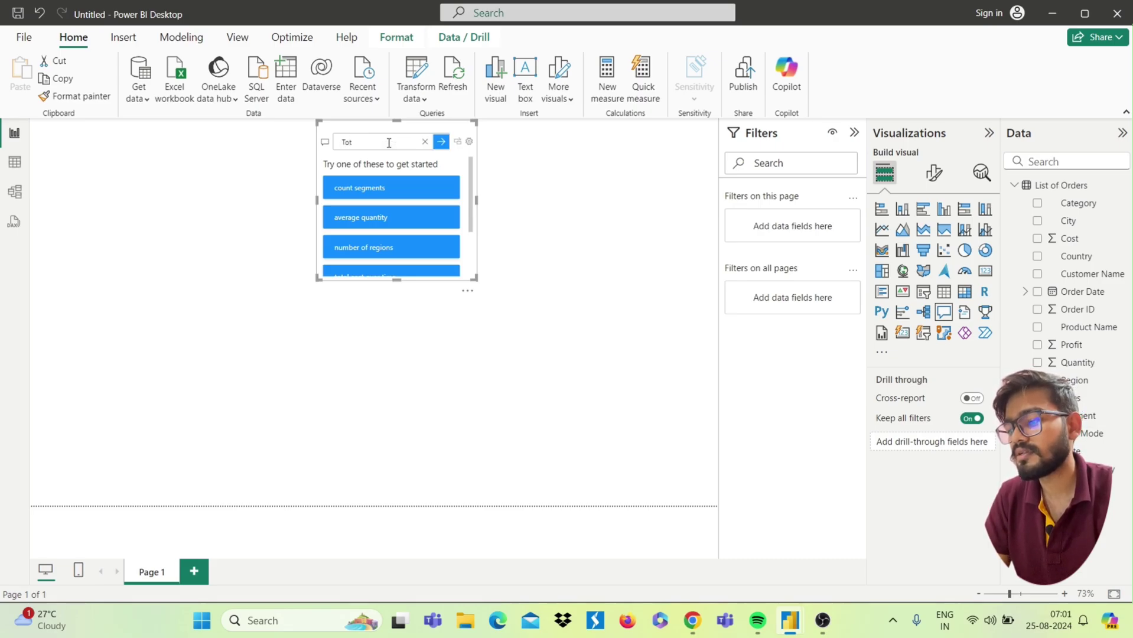
type("al Profit")
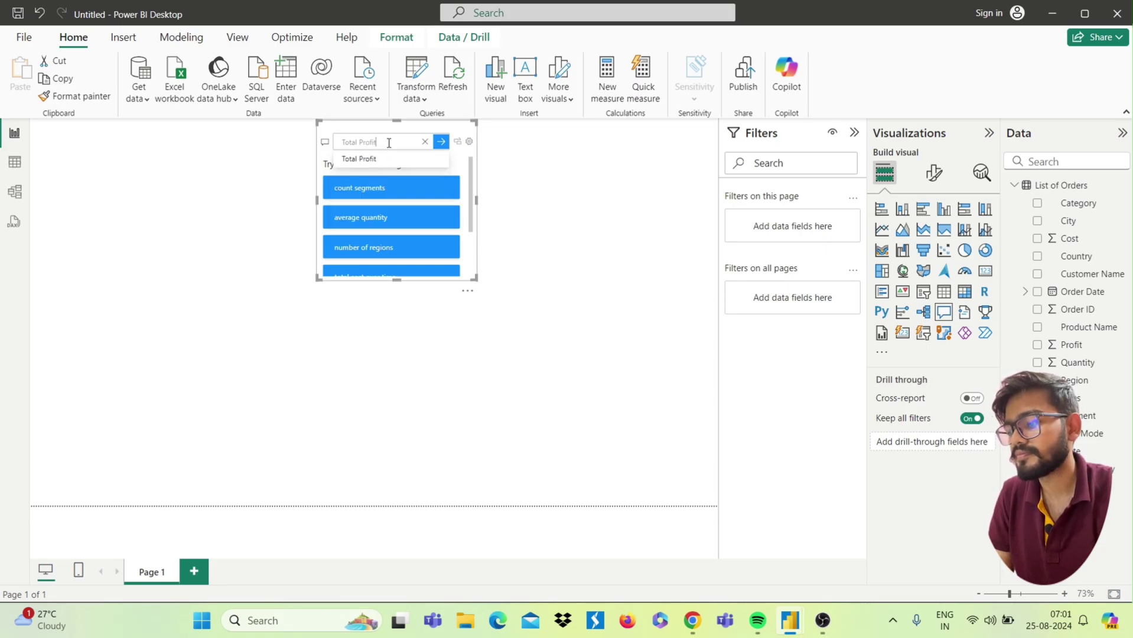
key("Return")
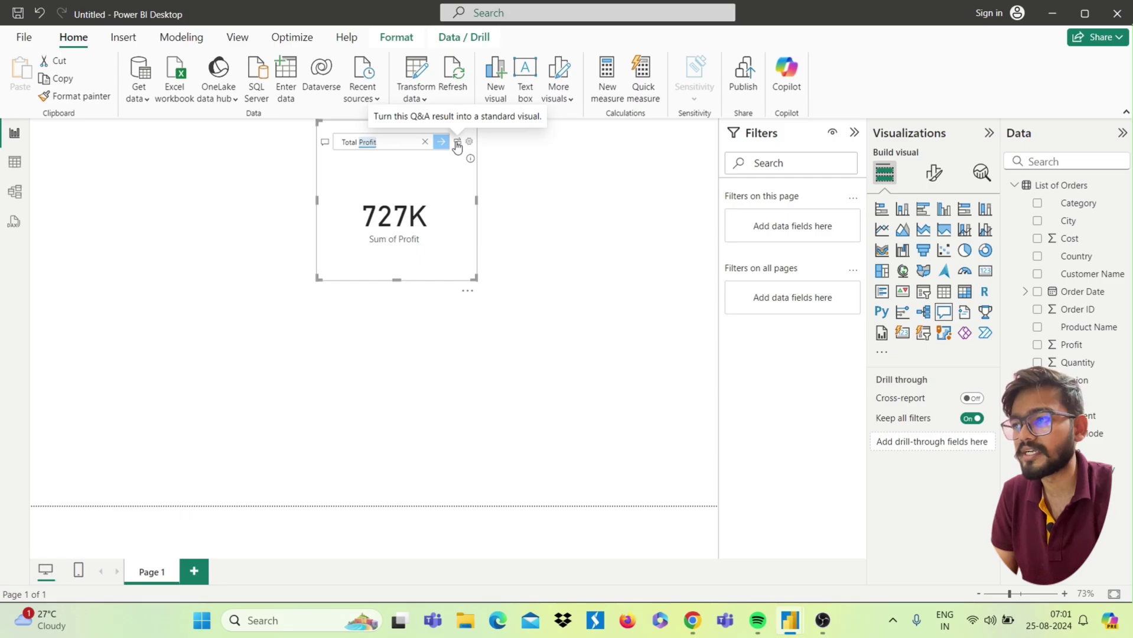
Step: Turn the Total Profit Q&A result into a standard visual and move it further left along the page's top edge
left_click(458, 144)
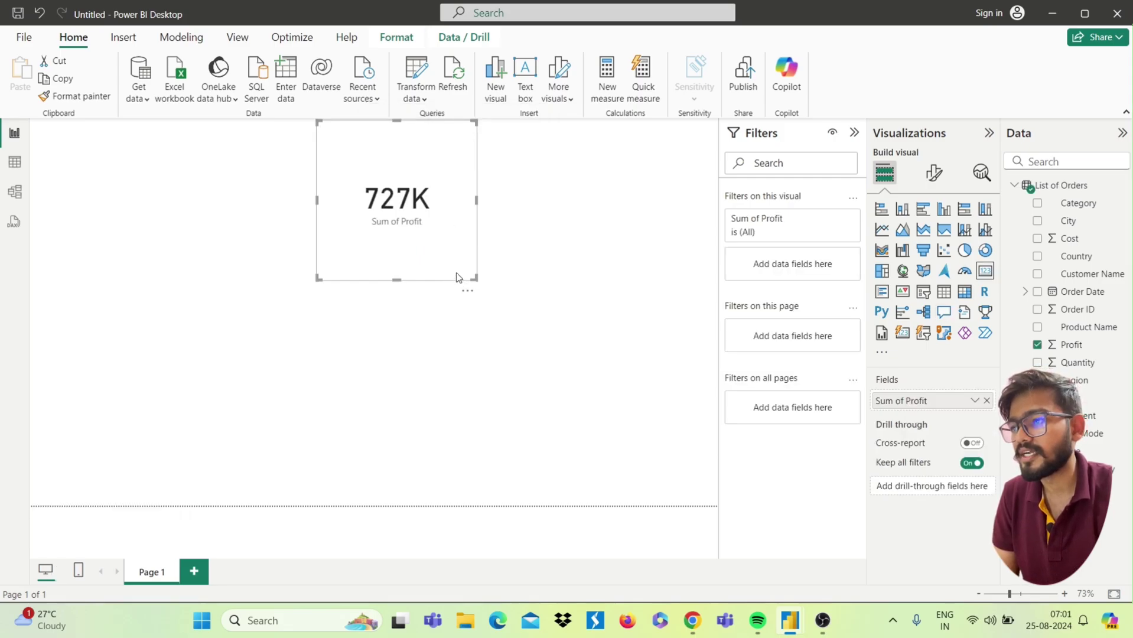
left_click_drag(455, 273, 352, 271)
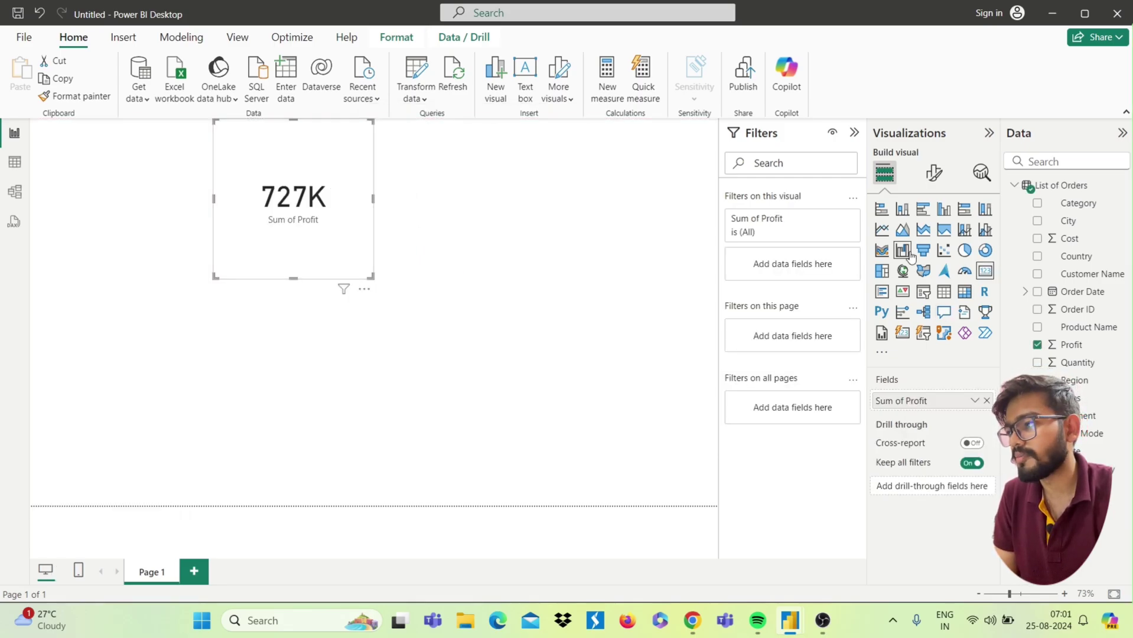
Step: Turn off the profit card's category label and set its callout value color to white
left_click(936, 174)
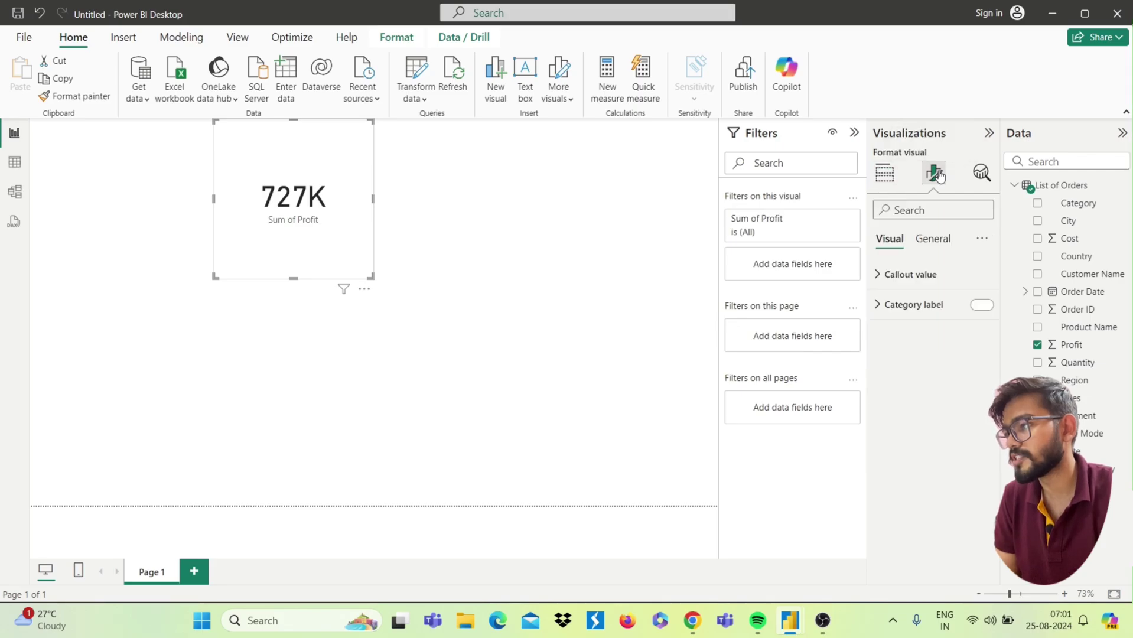
left_click(987, 311)
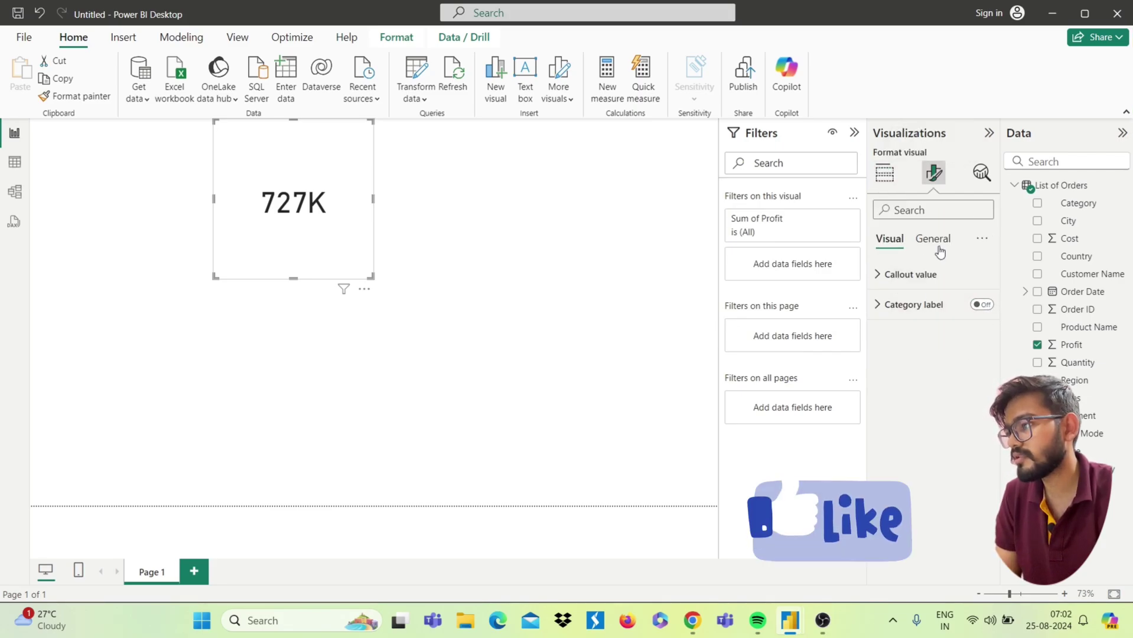
left_click(883, 278)
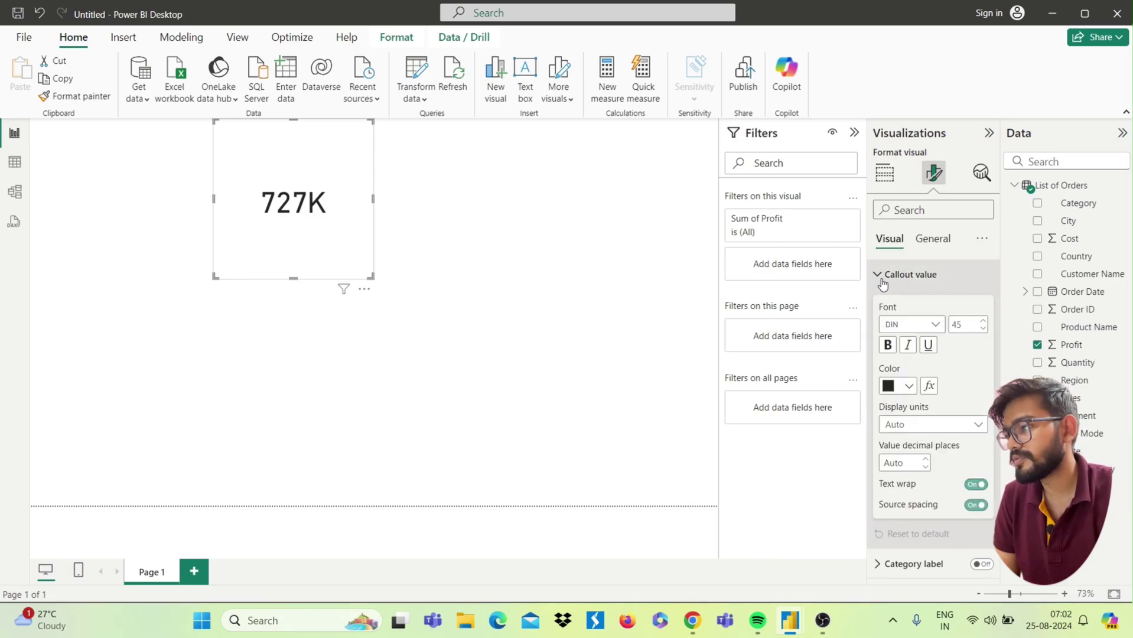
left_click(903, 387)
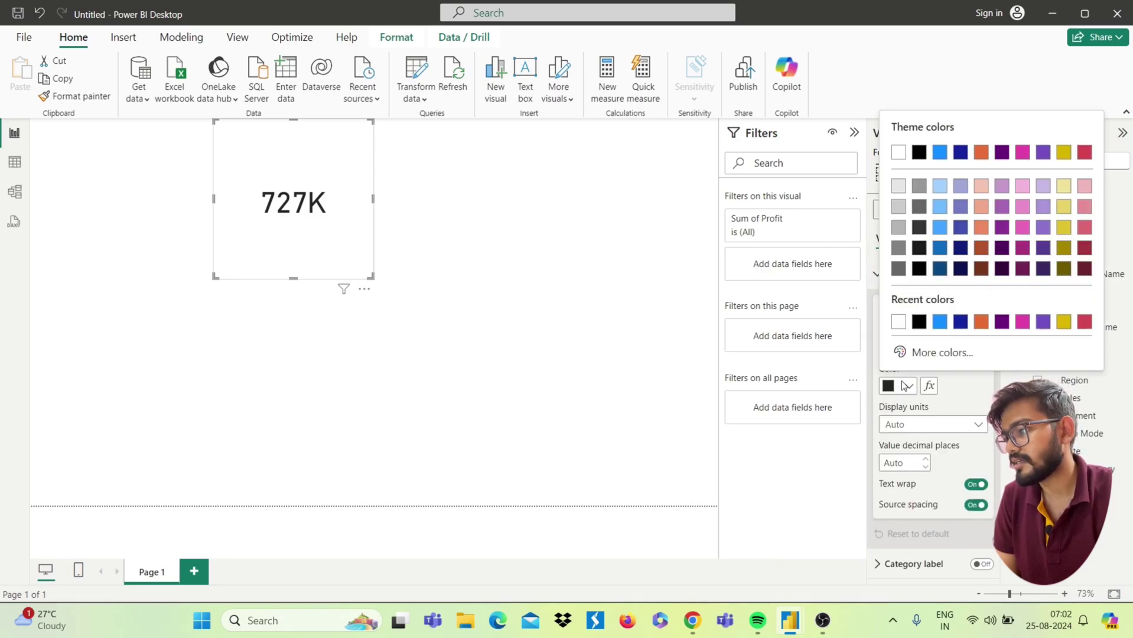
left_click(897, 326)
Step: Set the profit card's background effect color to dark blue
left_click(933, 238)
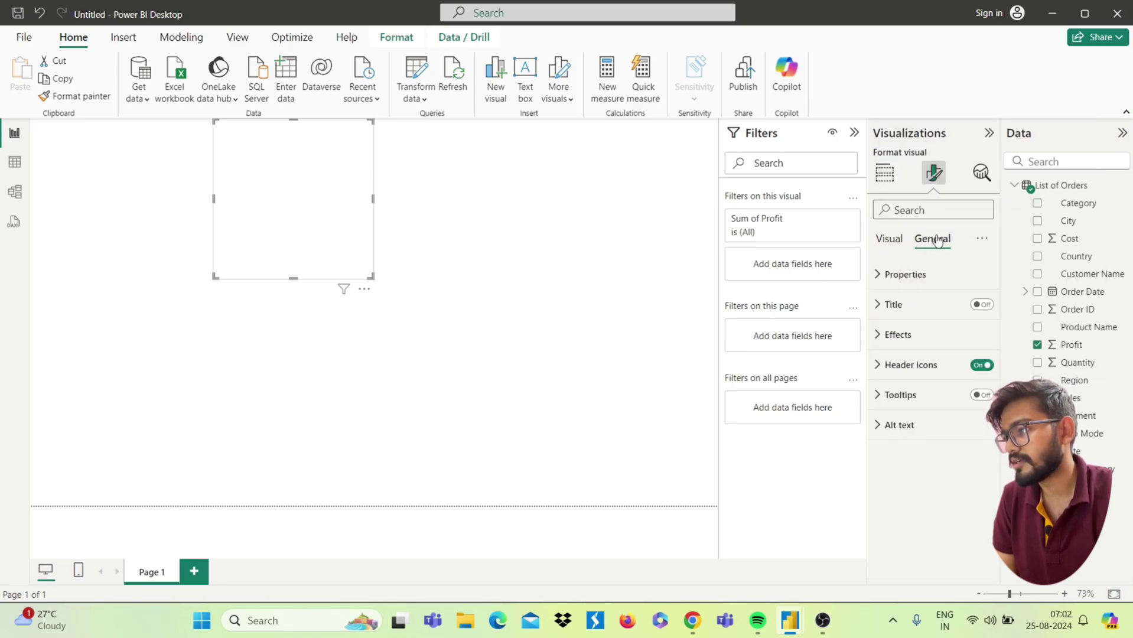
left_click(897, 335)
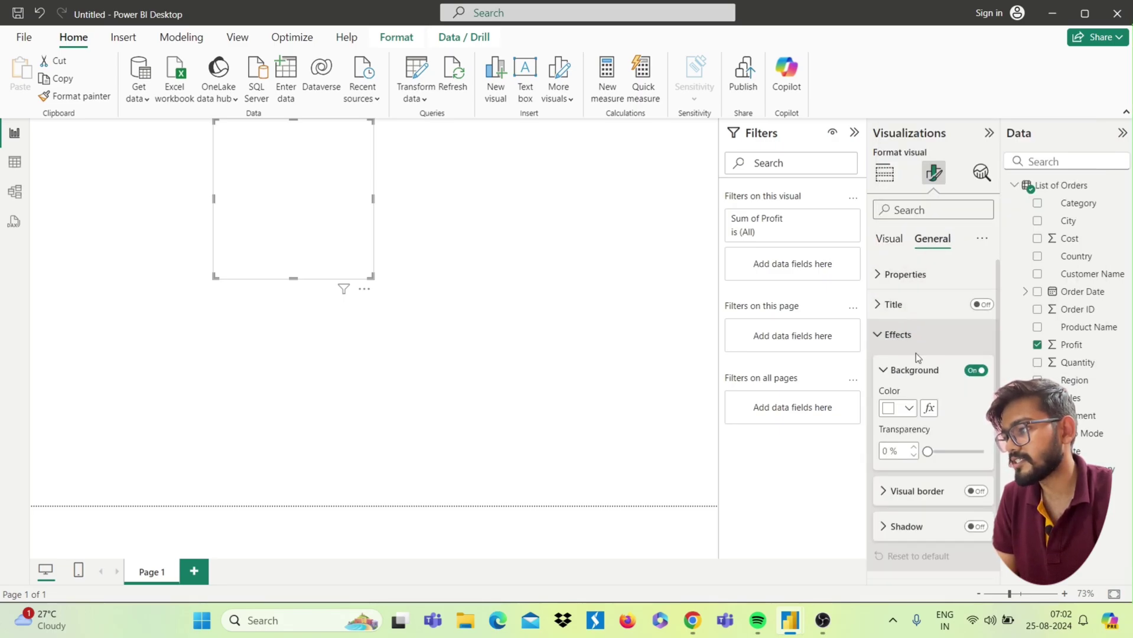
left_click(907, 409)
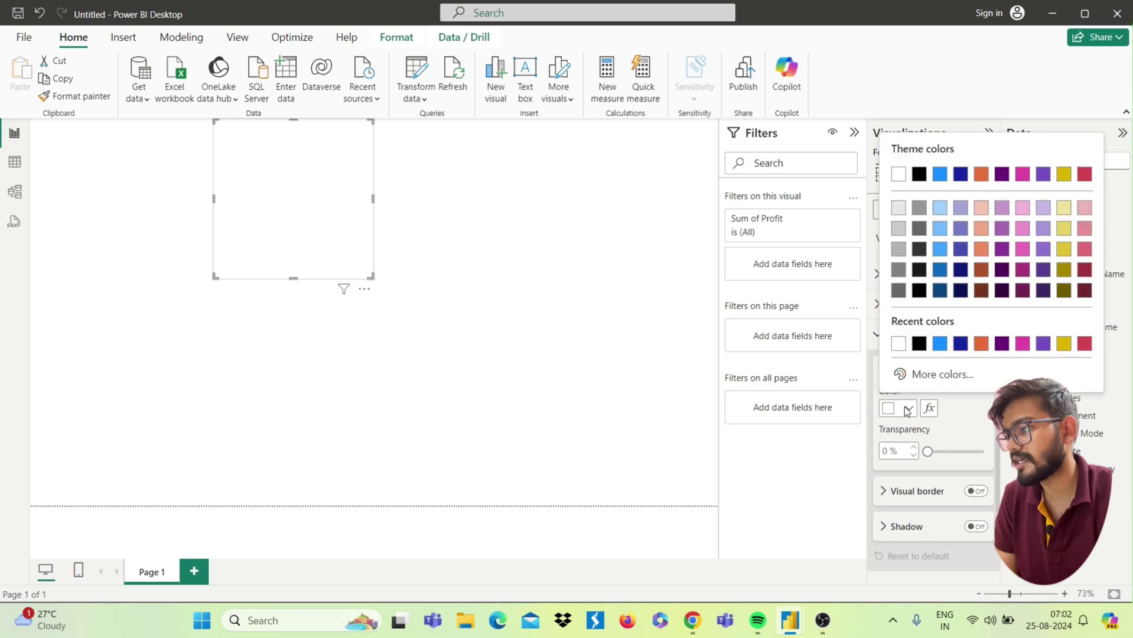
left_click(953, 344)
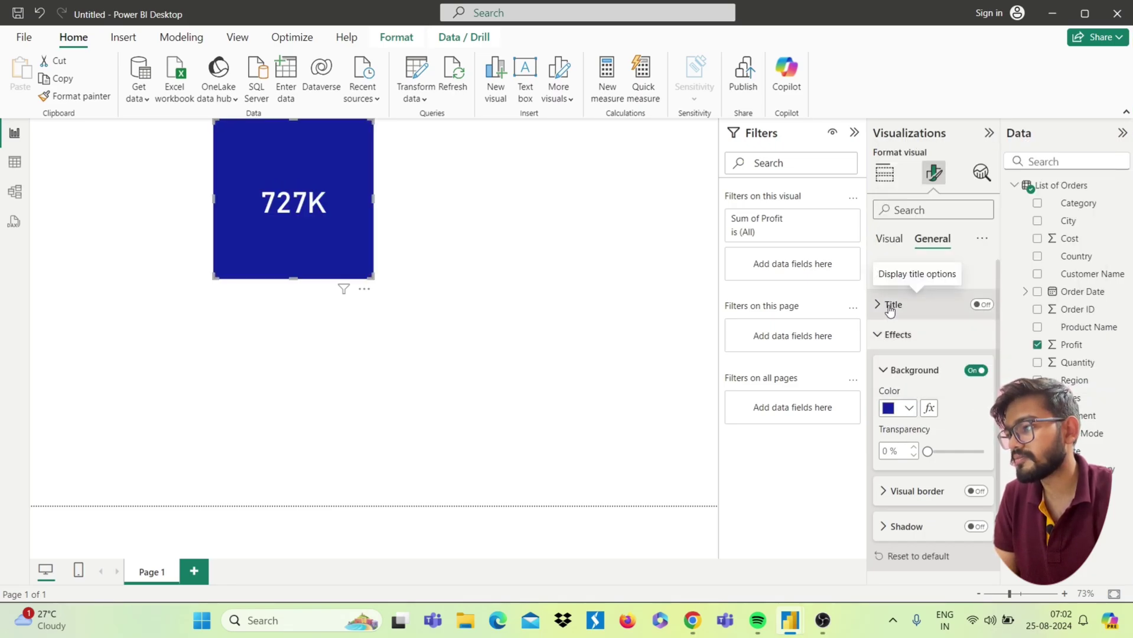
Step: Turn on the profit card's title, set its text to "Total Profit", and color it white
left_click(982, 305)
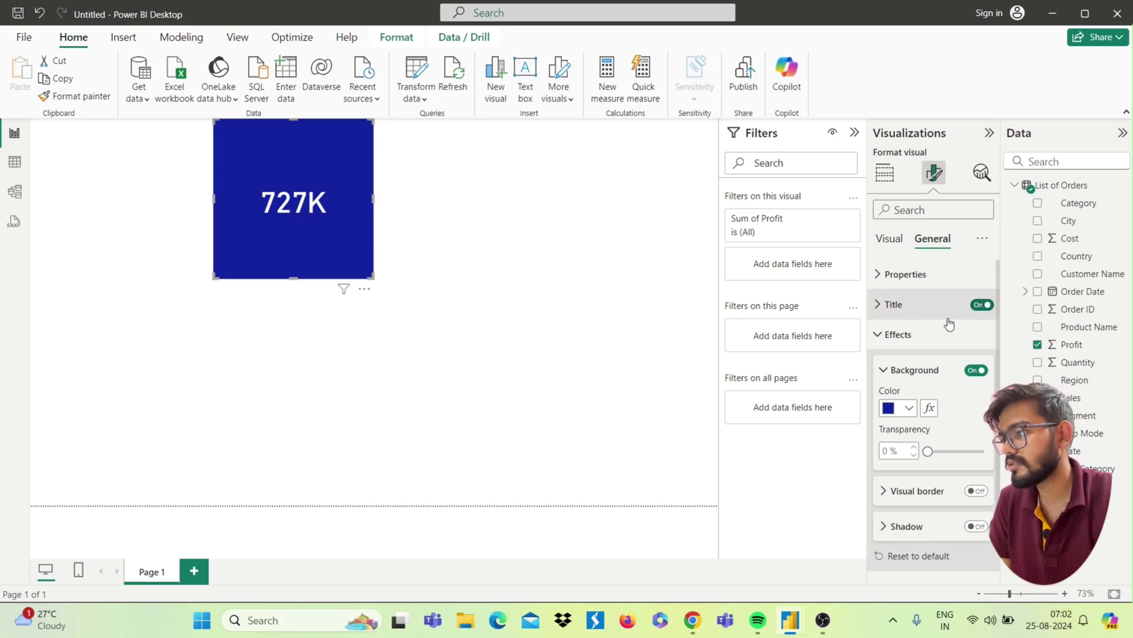
left_click(892, 304)
left_click(907, 378)
type("Total Profit")
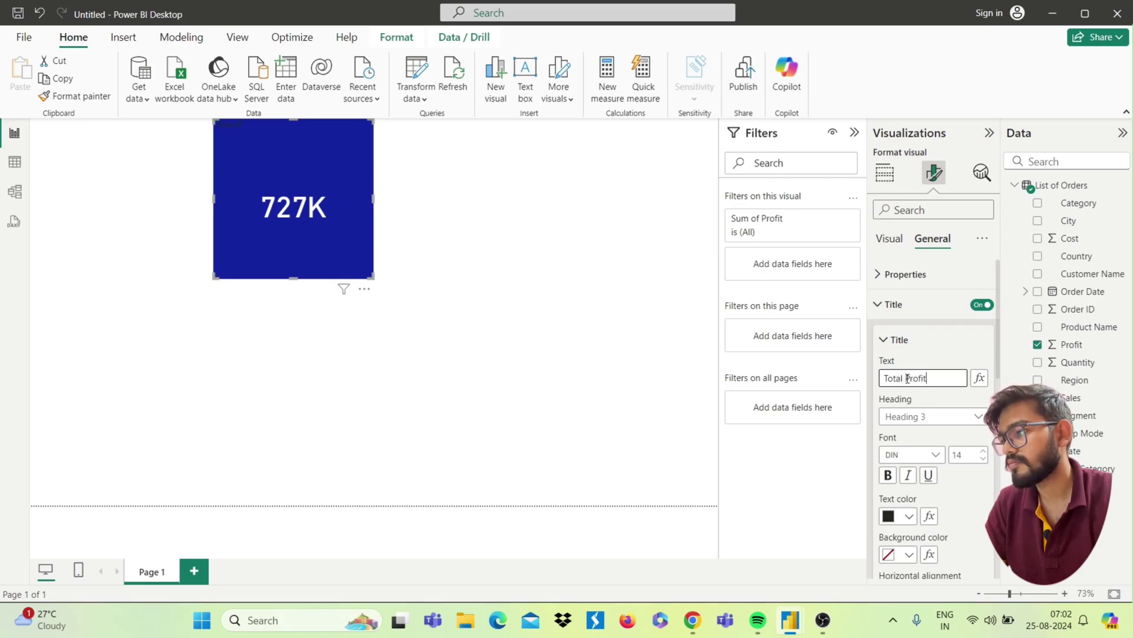
left_click(893, 517)
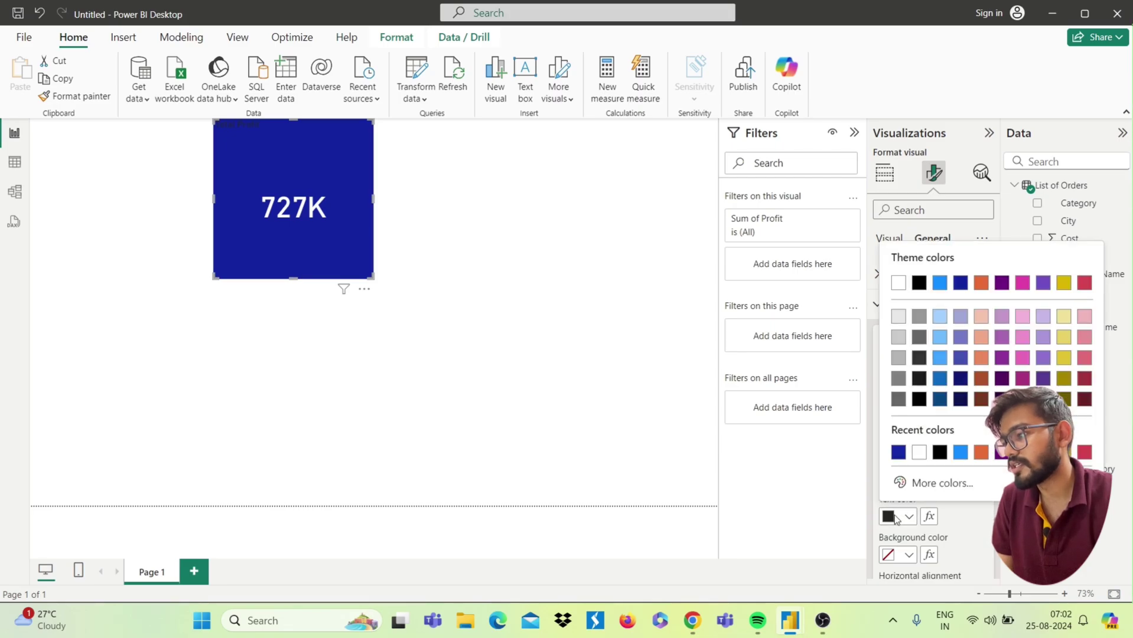
left_click(919, 452)
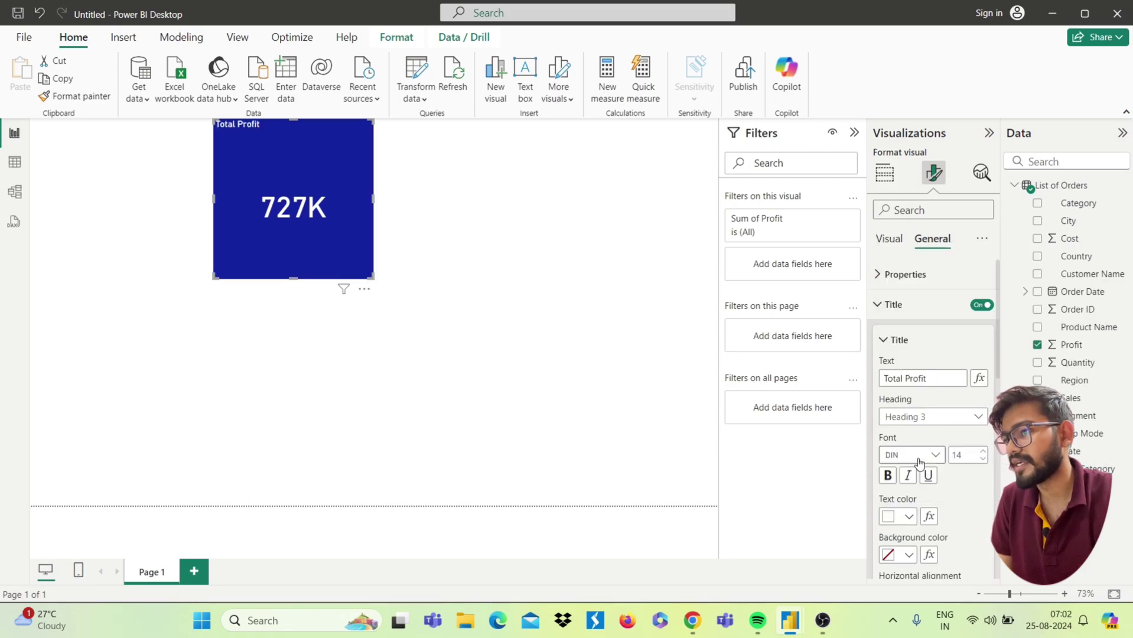
Step: Make the Total Profit card's title bold and center it horizontally
left_click(888, 476)
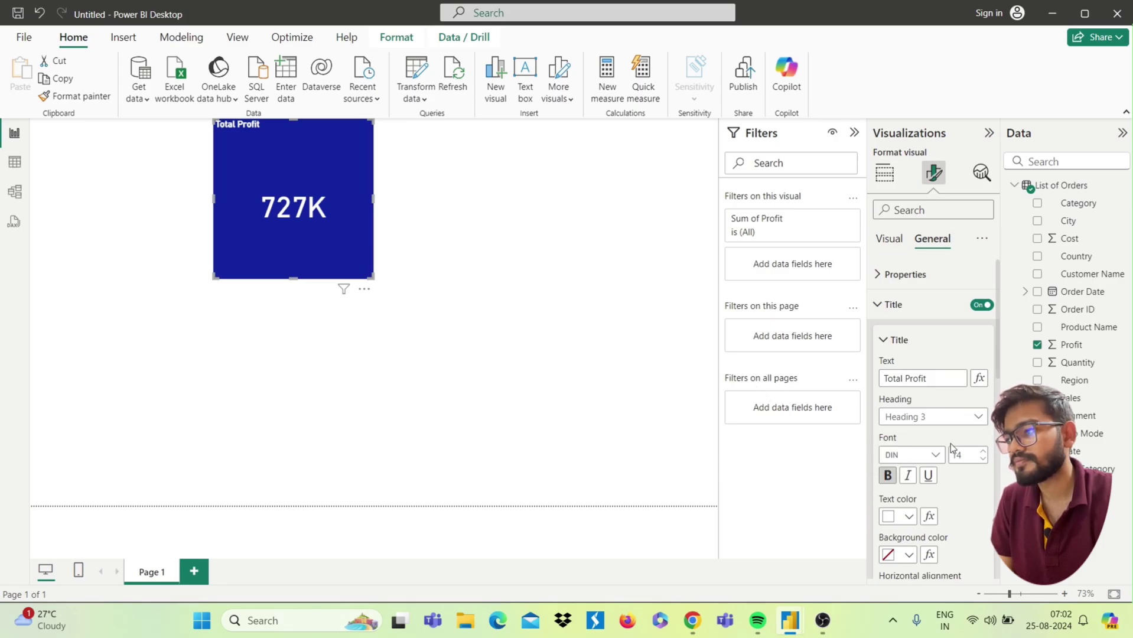
scroll(917, 540, "down", 8)
scroll(917, 539, "up", 4)
scroll(916, 539, "up", 1)
scroll(919, 520, "up", 4)
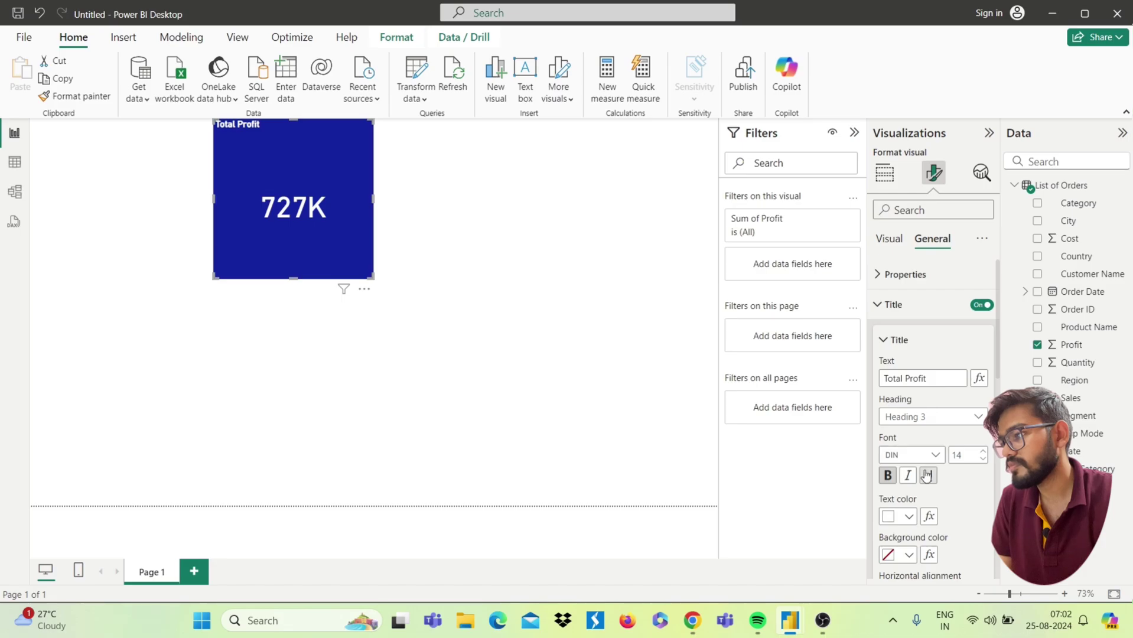
scroll(925, 474, "down", 4)
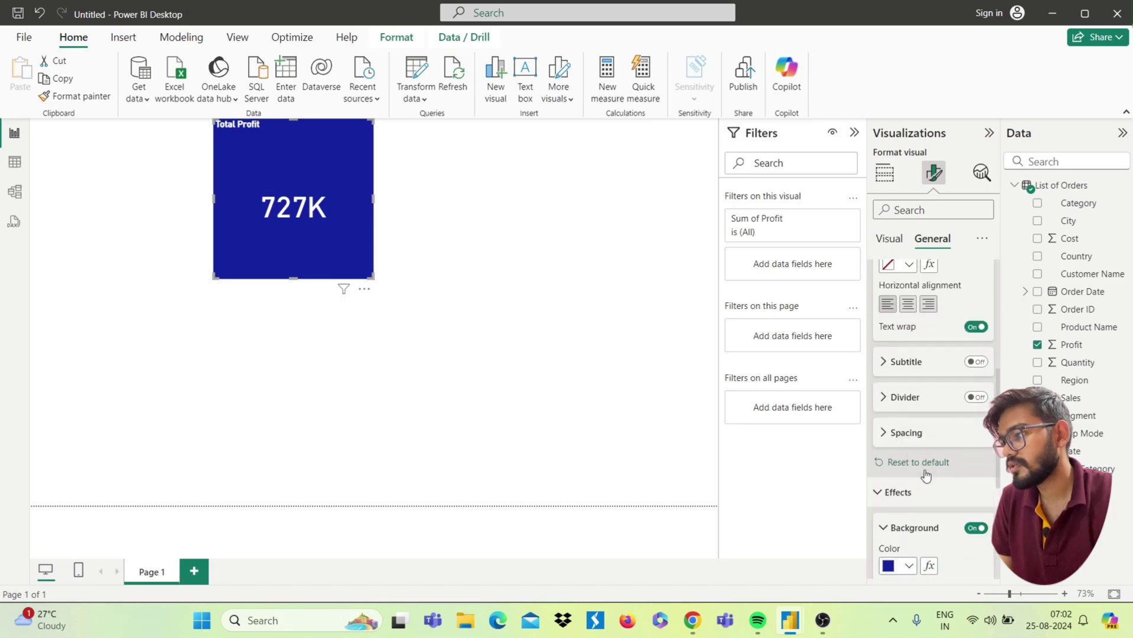
left_click(908, 303)
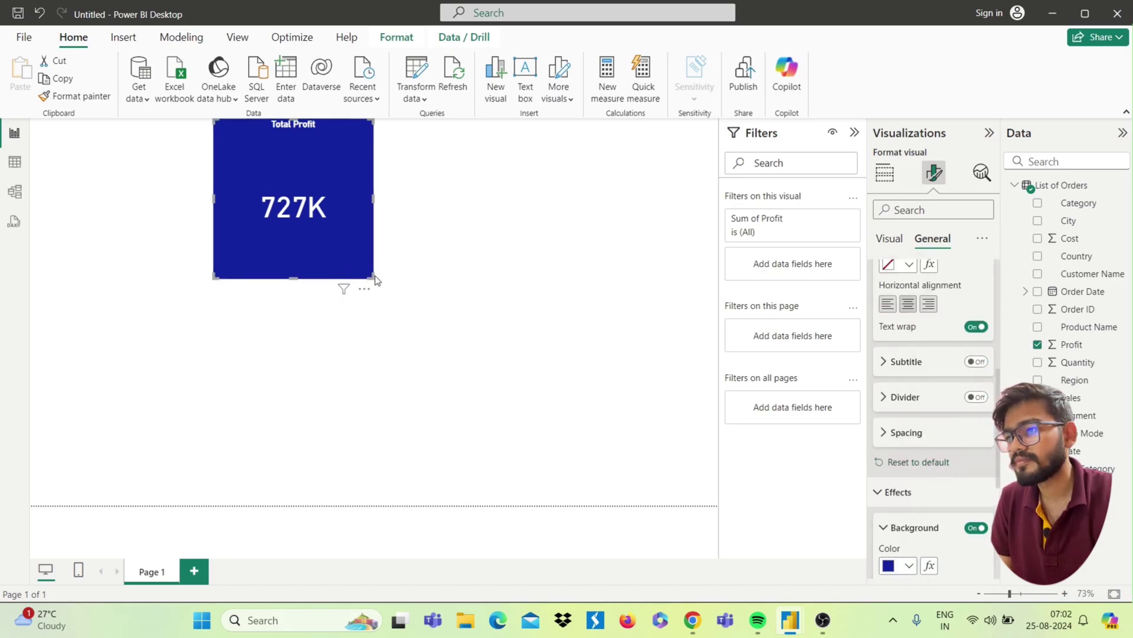
Step: Resize the Total Profit card to be shorter and place a copy directly to its right
left_click_drag(373, 276, 396, 197)
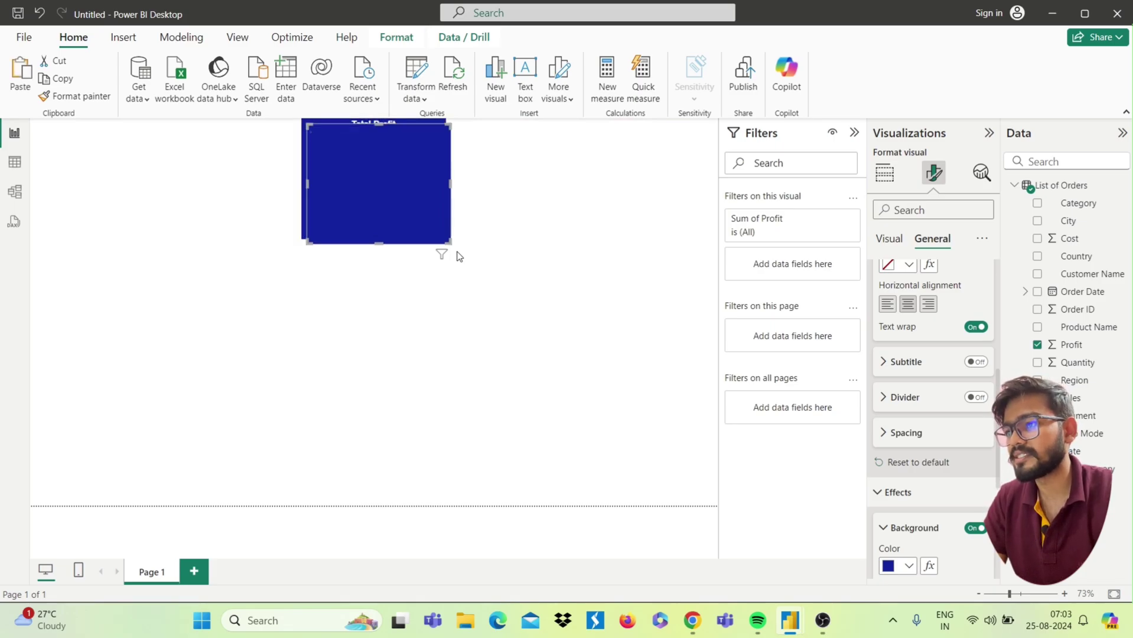
left_click_drag(416, 196, 555, 194)
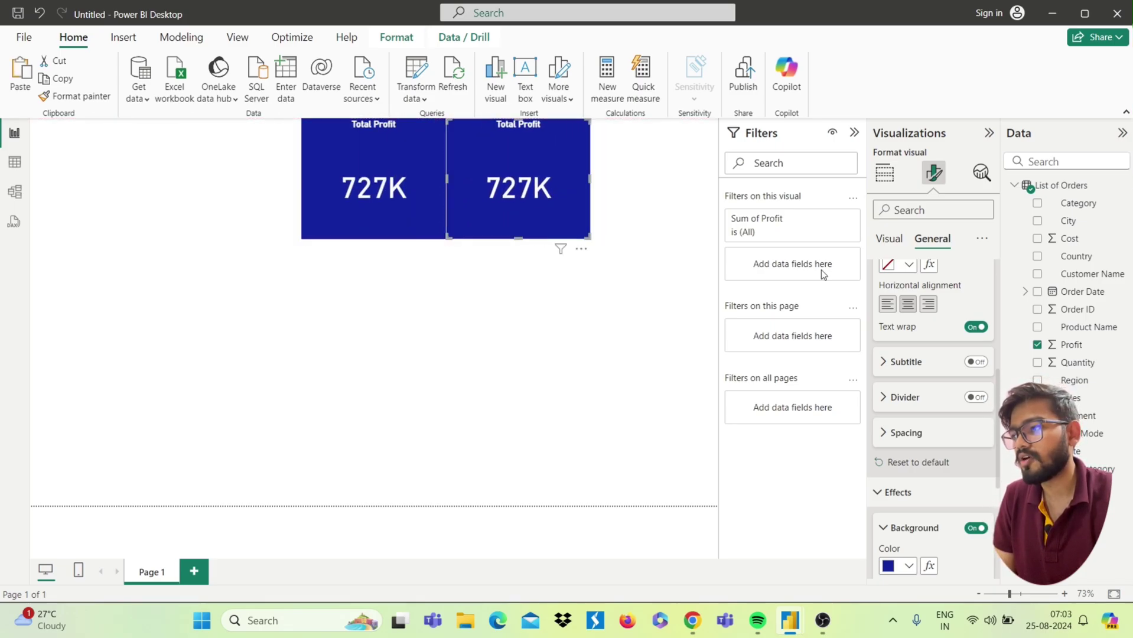
Step: Replace the Profit field in the copied card with the Sales field
left_click(883, 173)
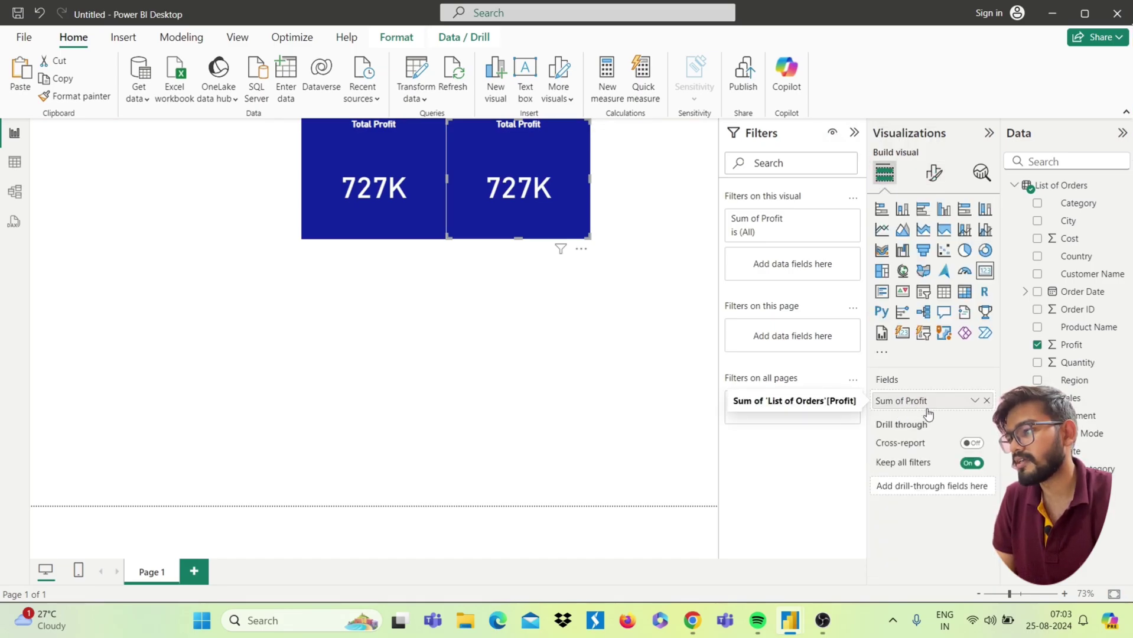
left_click(986, 401)
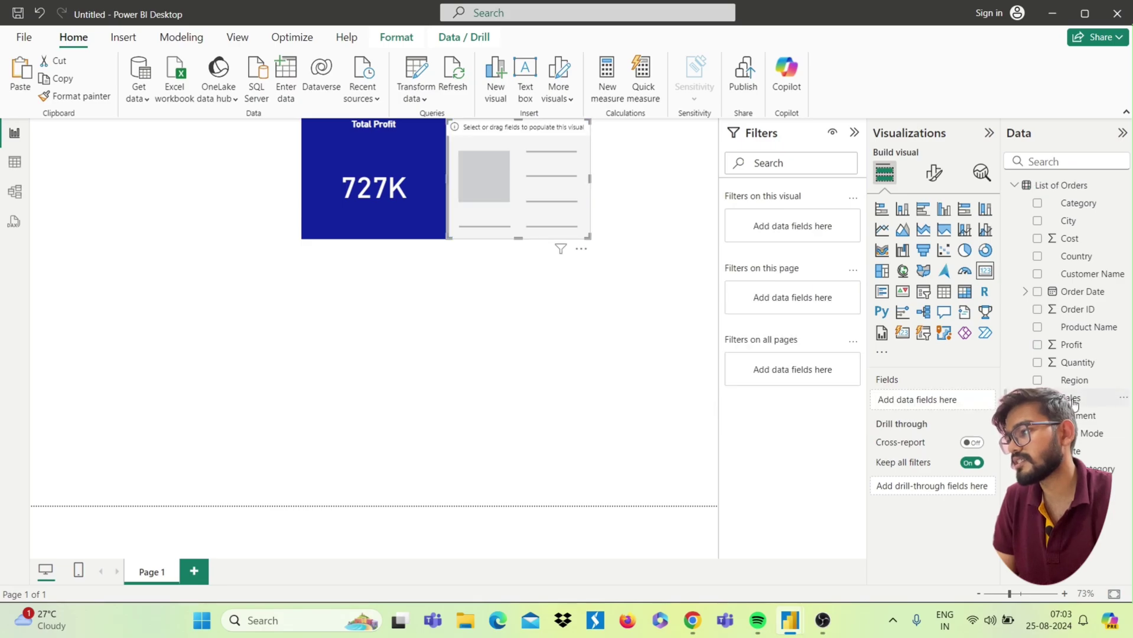
left_click_drag(1076, 404, 945, 400)
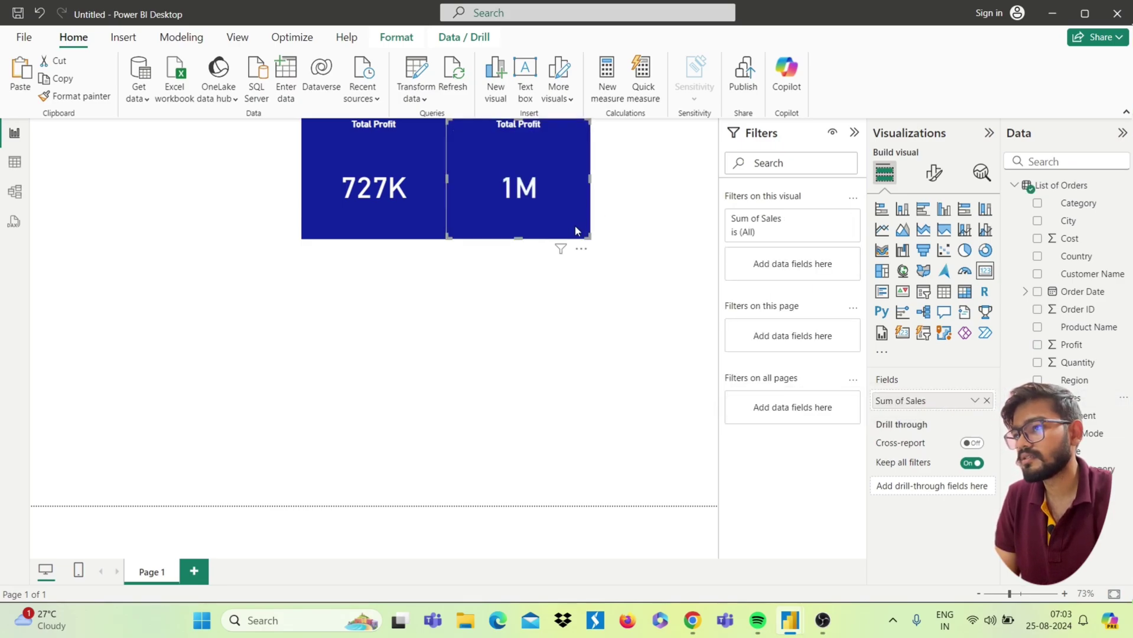
Step: Give the sales card an orange background and change its title text to "Total Sales"
left_click(933, 173)
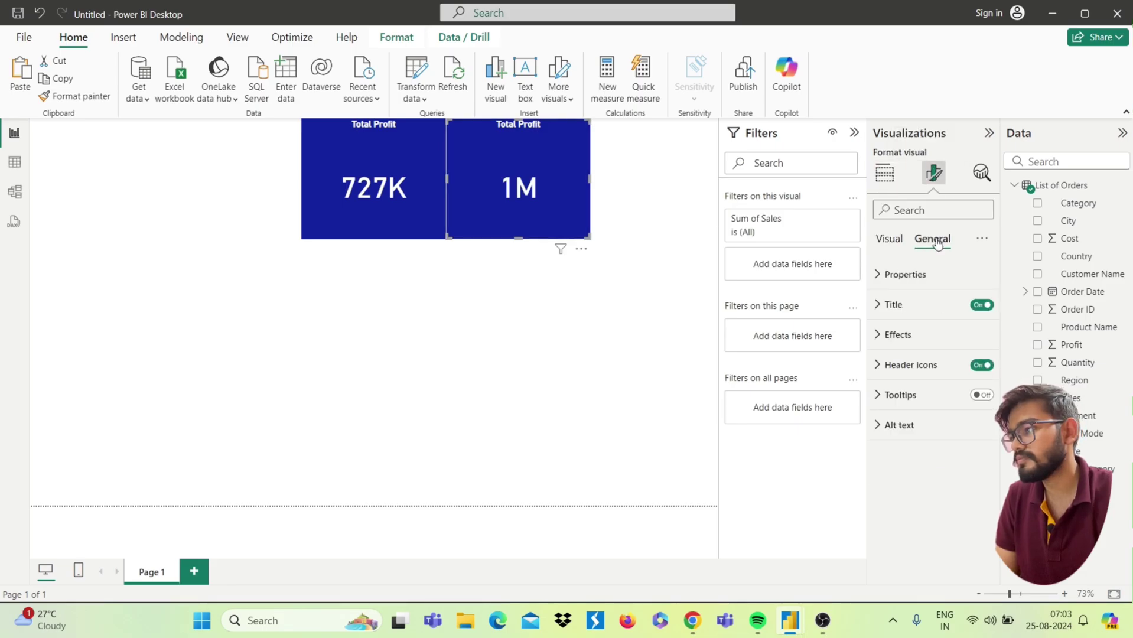
left_click(890, 335)
left_click(906, 411)
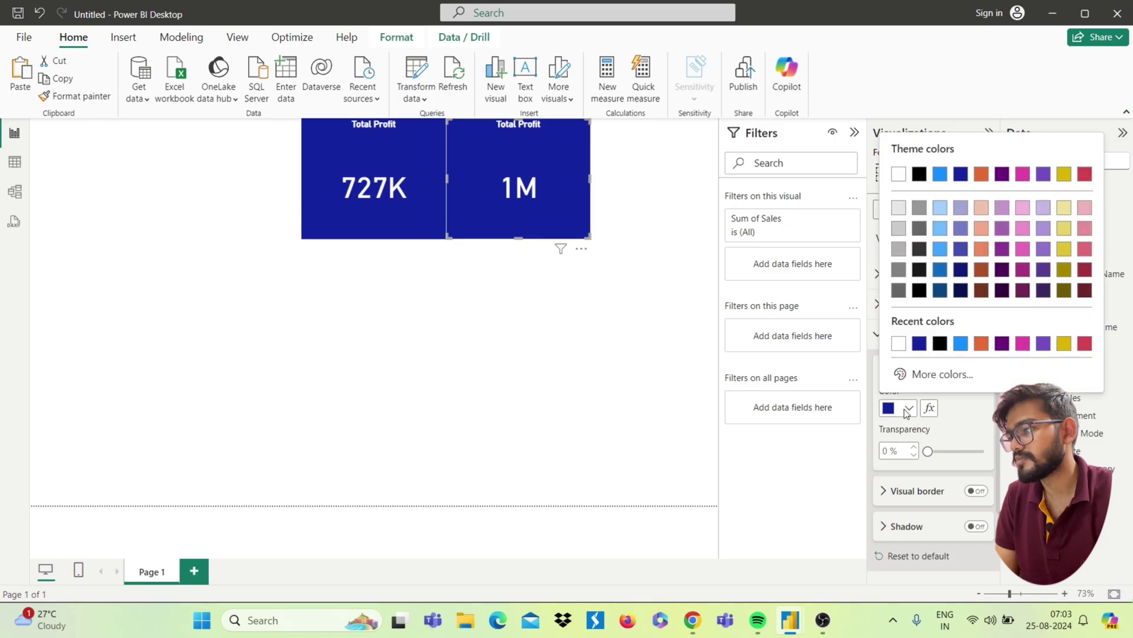
left_click(981, 344)
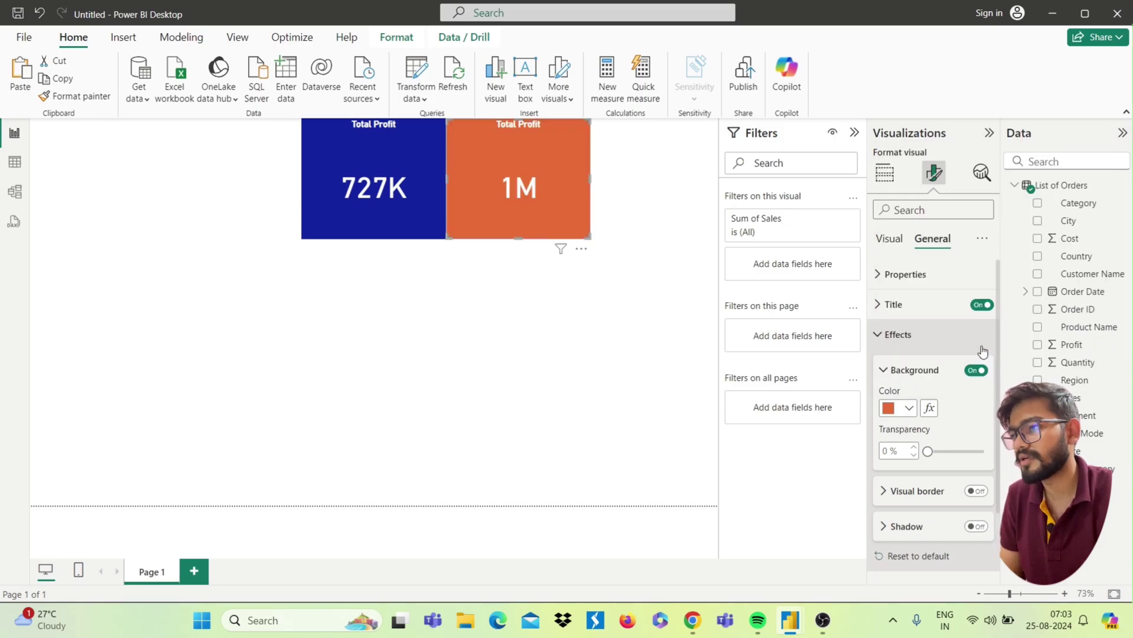
left_click(895, 305)
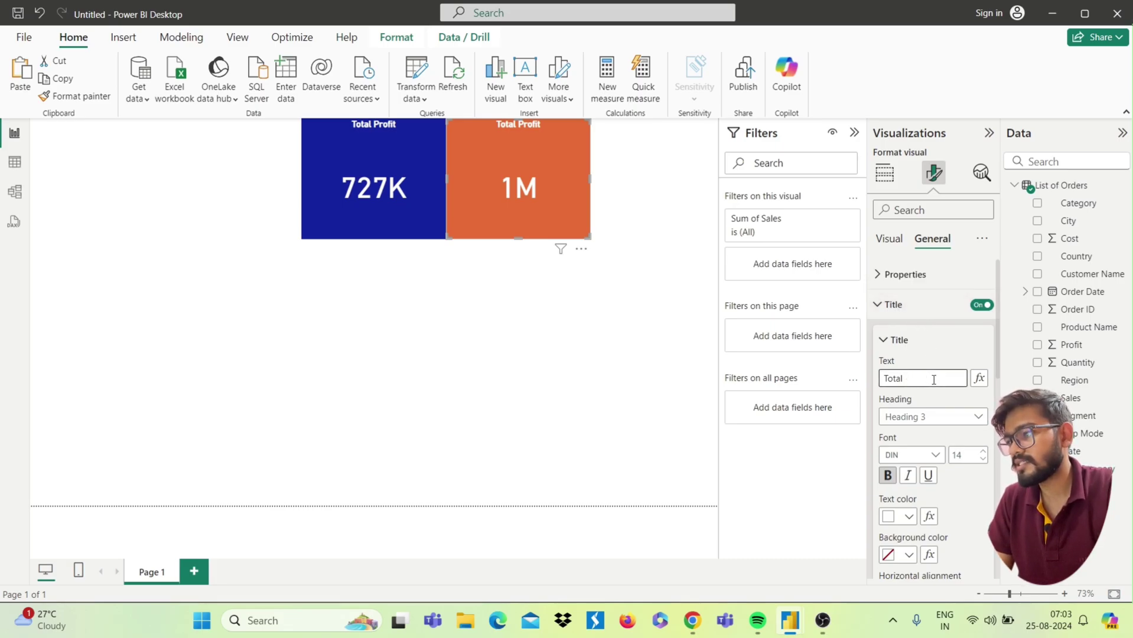
left_click(899, 339)
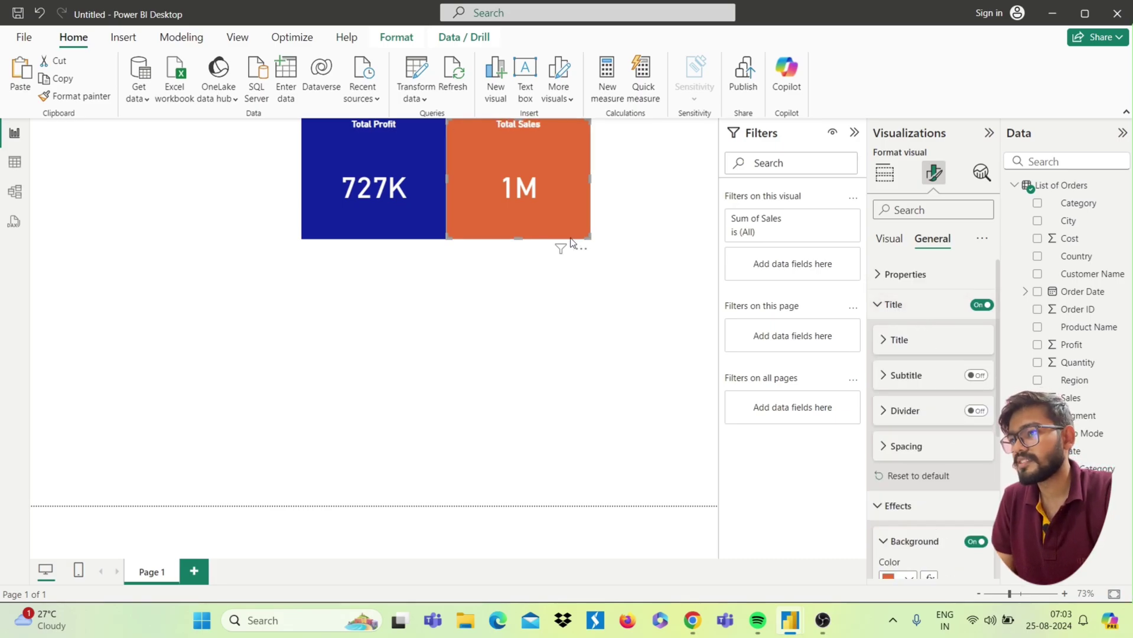
Step: Place a copy of the Total Sales card directly to its right, aligned edge to edge, and title it "Total Cost"
left_click_drag(570, 240, 695, 221)
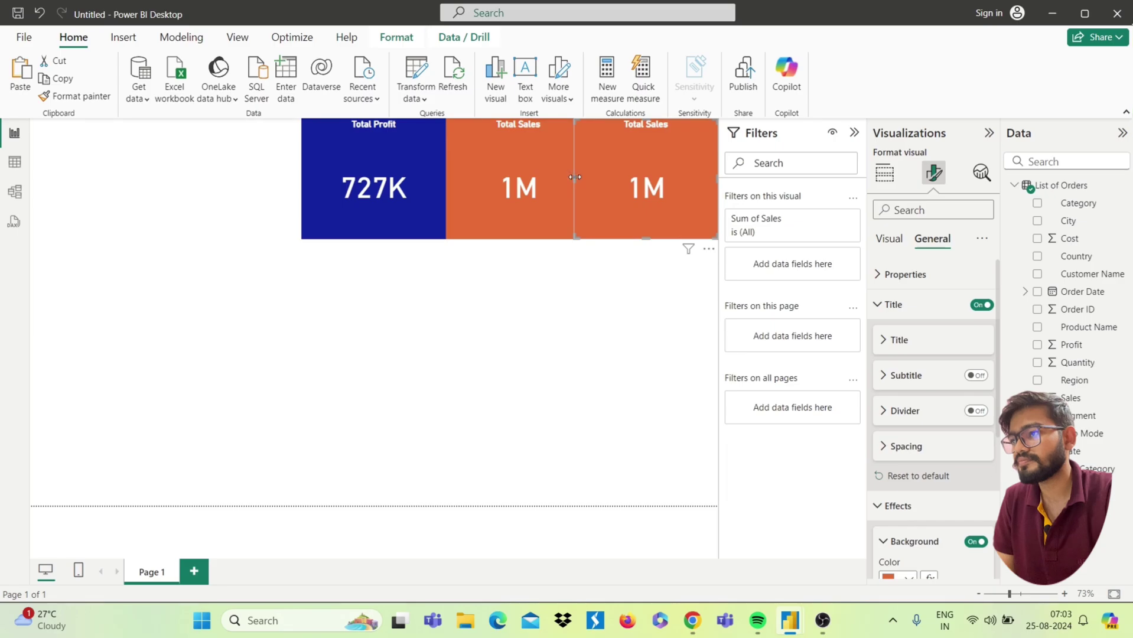
left_click_drag(574, 177, 591, 177)
left_click(899, 340)
type("Cost")
Step: Replace the Sales field in the Total Cost card with the Cost field
left_click(884, 173)
left_click(1037, 398)
left_click(1037, 238)
Step: Set the Total Cost card's background color to dark purple and deselect the card
left_click(933, 173)
left_click(908, 341)
left_click(908, 408)
left_click(1002, 344)
key("Escape")
Step: Review the slicers, charts and heading in the finished Power BI Dashboard 2 report, and return to the untitled report
mouse_move(794, 627)
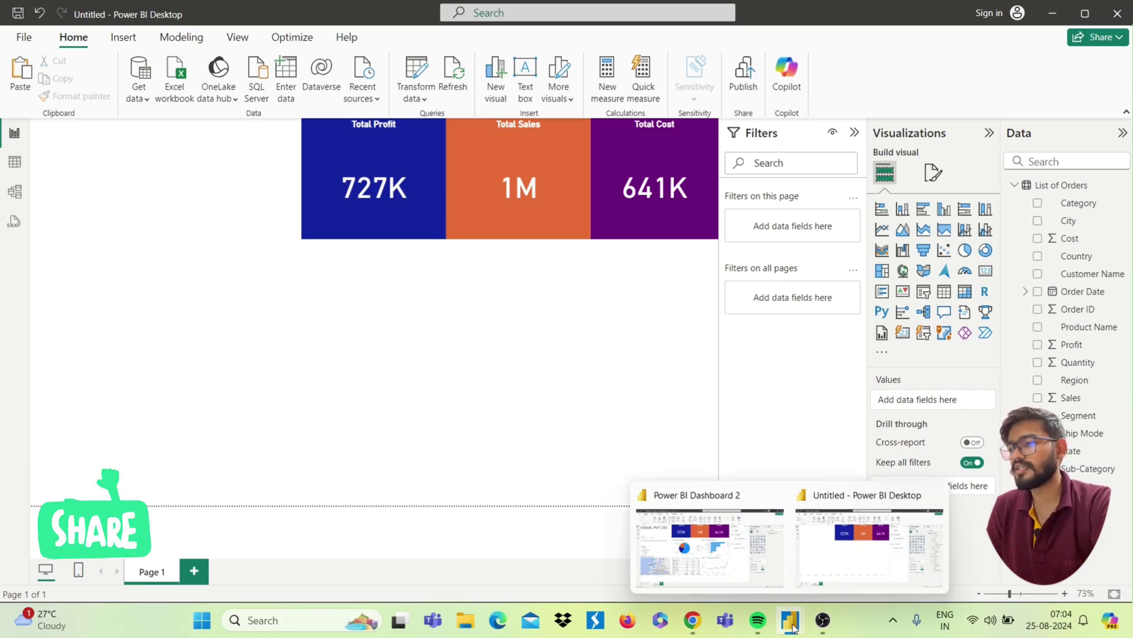
left_click(709, 546)
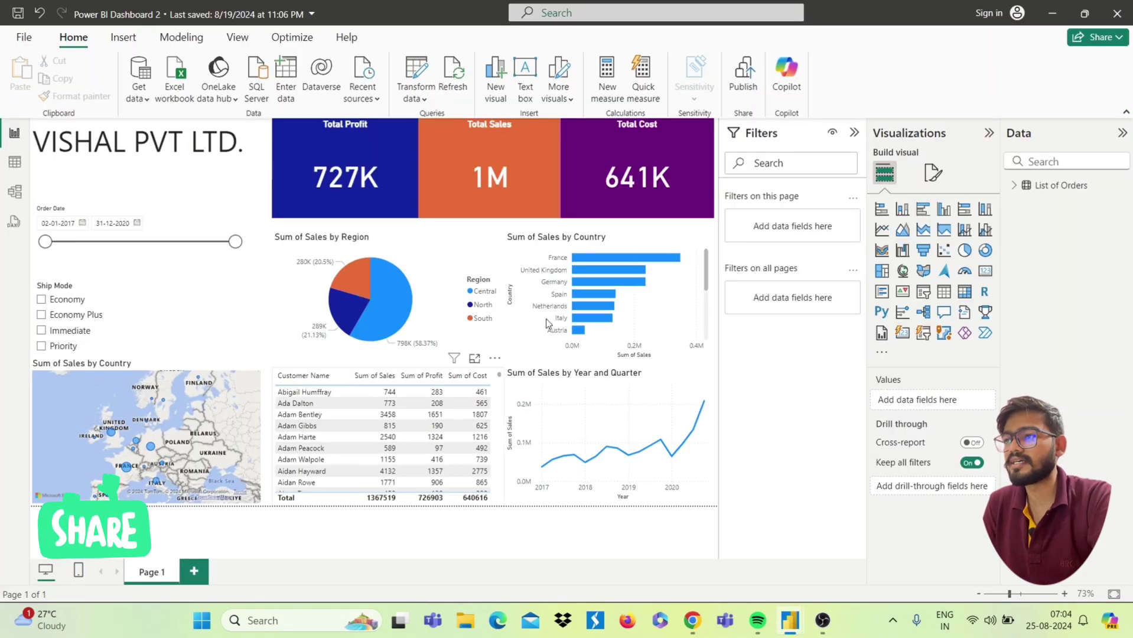
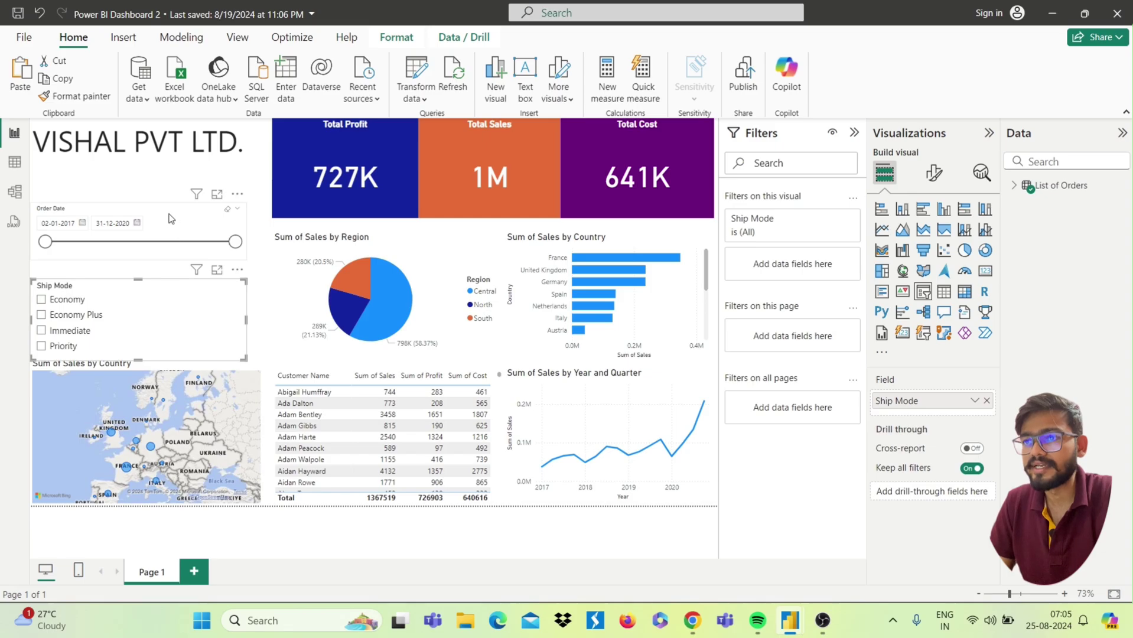
left_click(169, 218)
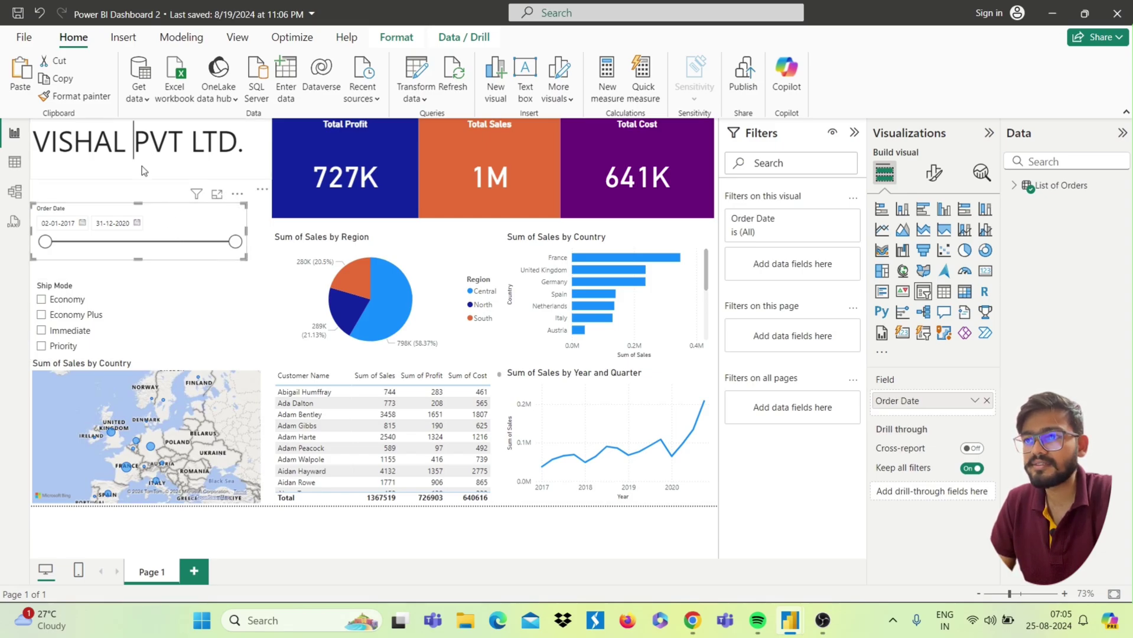
left_click(141, 171)
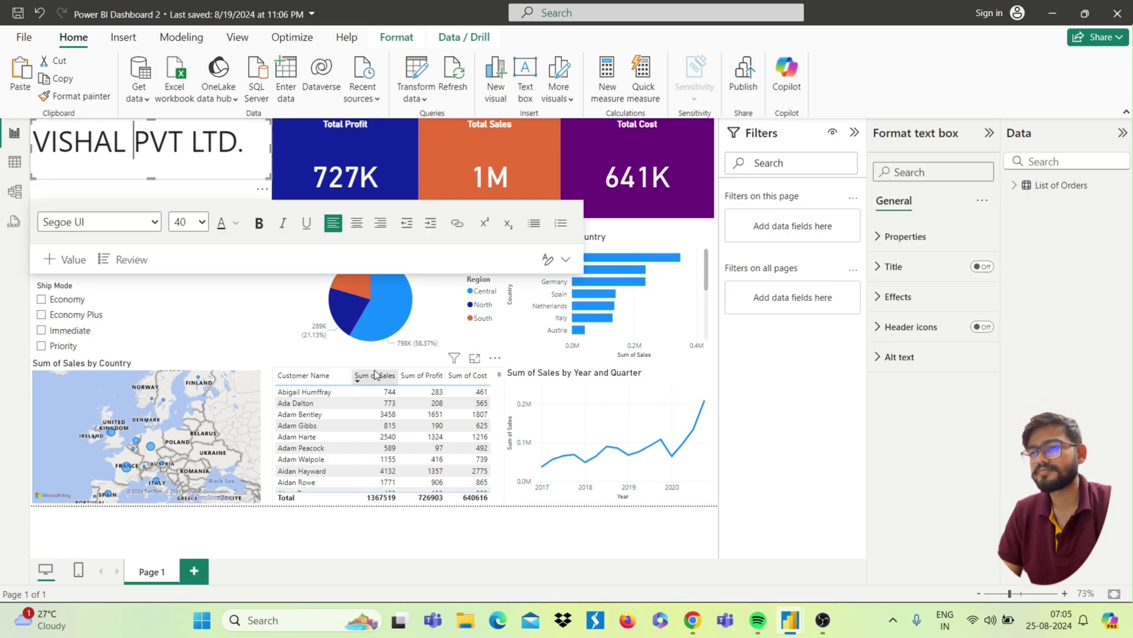
mouse_move(819, 616)
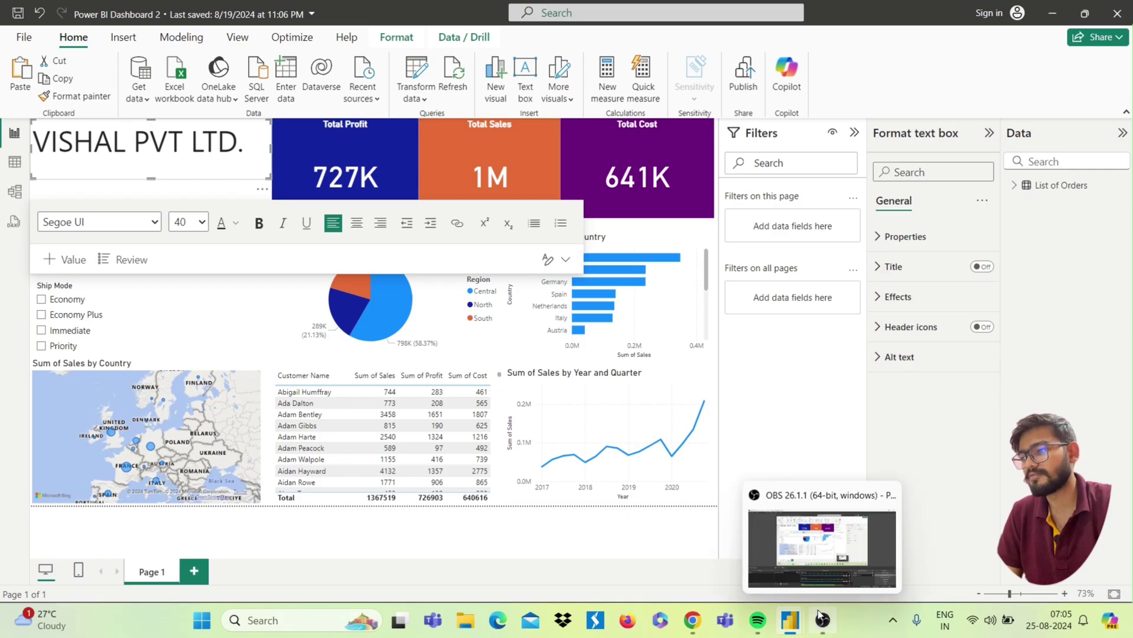
left_click(836, 576)
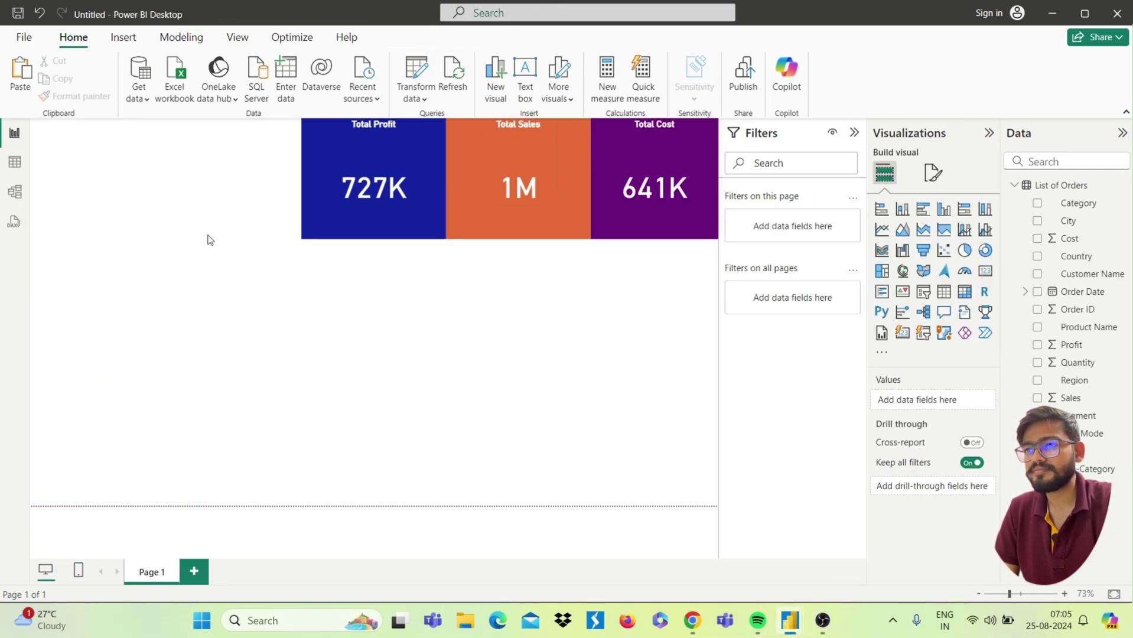
Step: Insert a Q&A visual directly below the Total Profit card, check the Power BI Dashboard 2 report for reference, and return to the untitled report
double_click(367, 288)
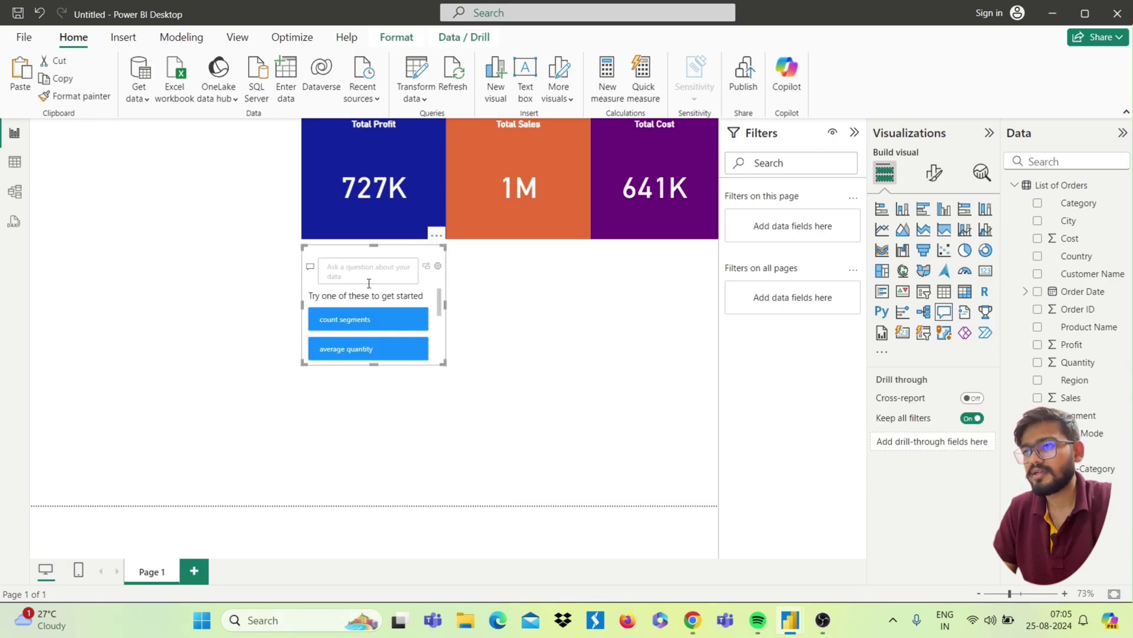
key("alt+Tab")
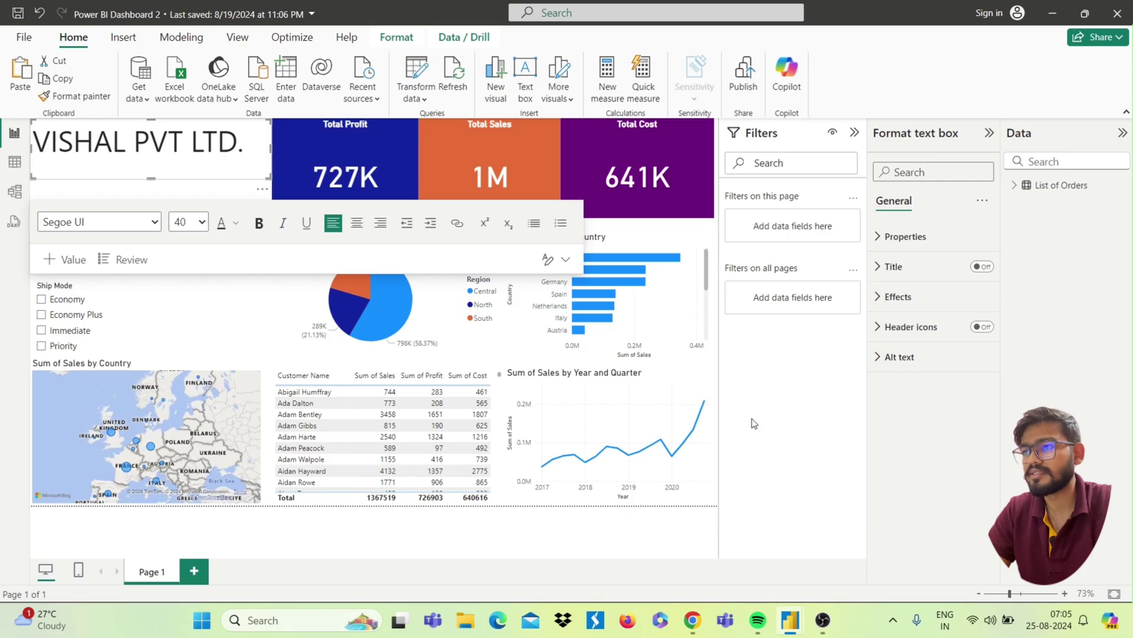
left_click(477, 346)
key("alt+Tab")
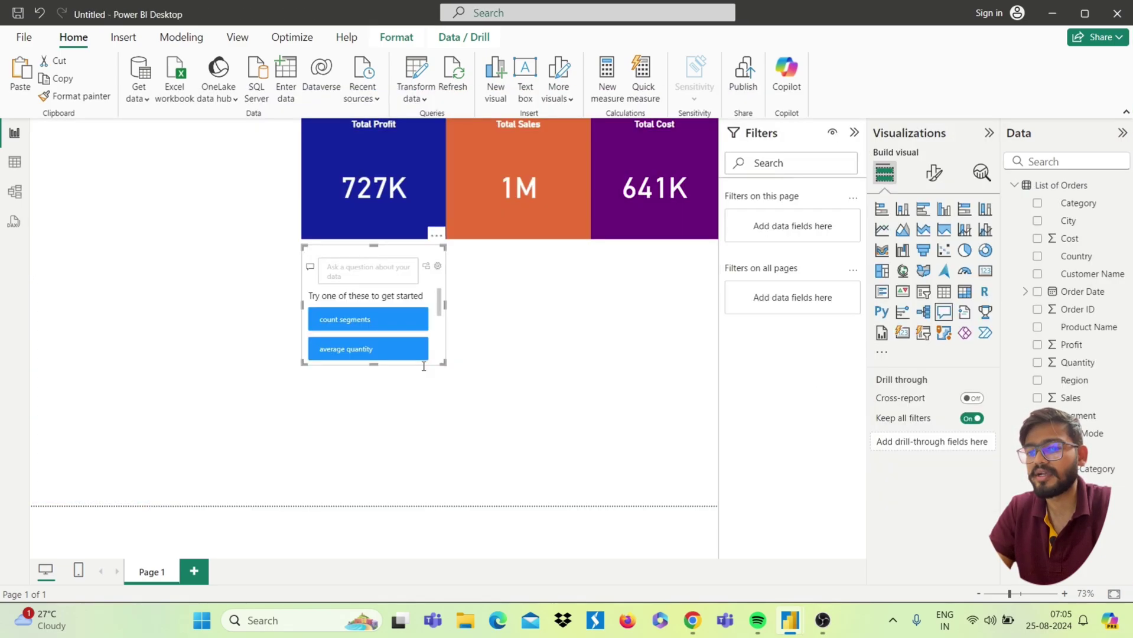
Step: Ask the new Q&A visual the question "Sum o Sales by region"
type("s")
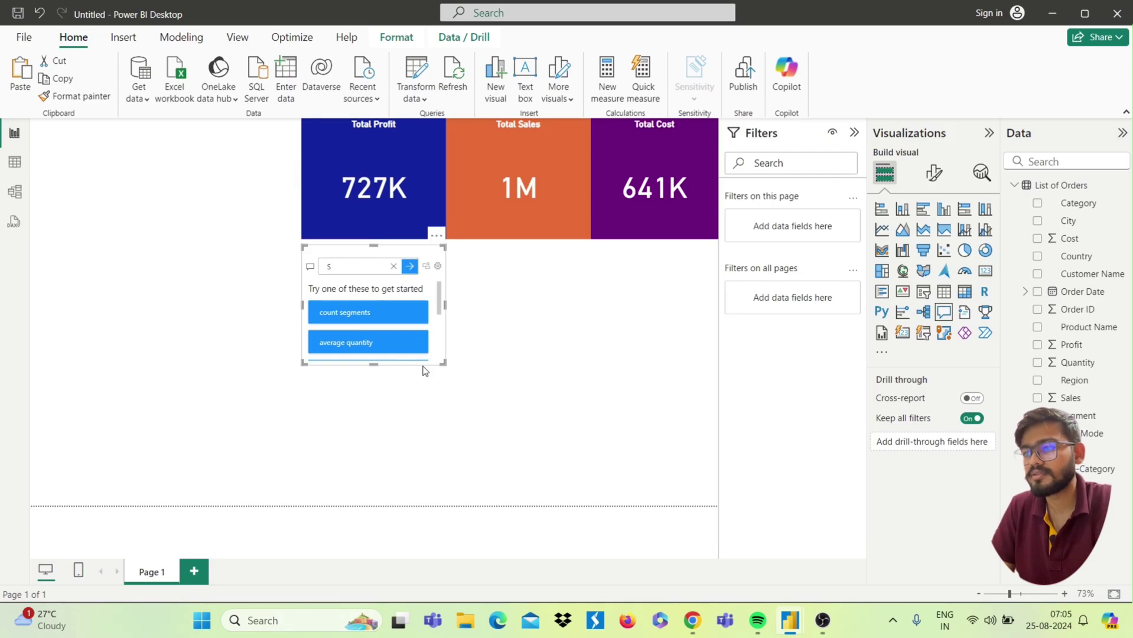
type("um o Sa")
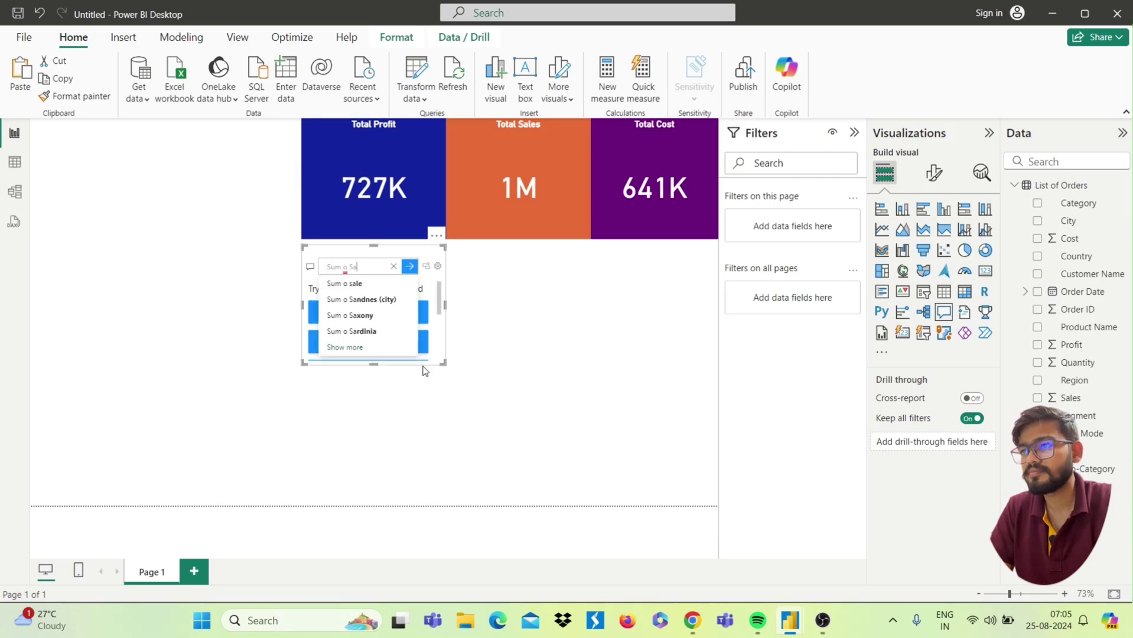
type("les by regon")
key("BackSpace")
key("BackSpace")
key("BackSpace")
key("BackSpace")
key("BackSpace")
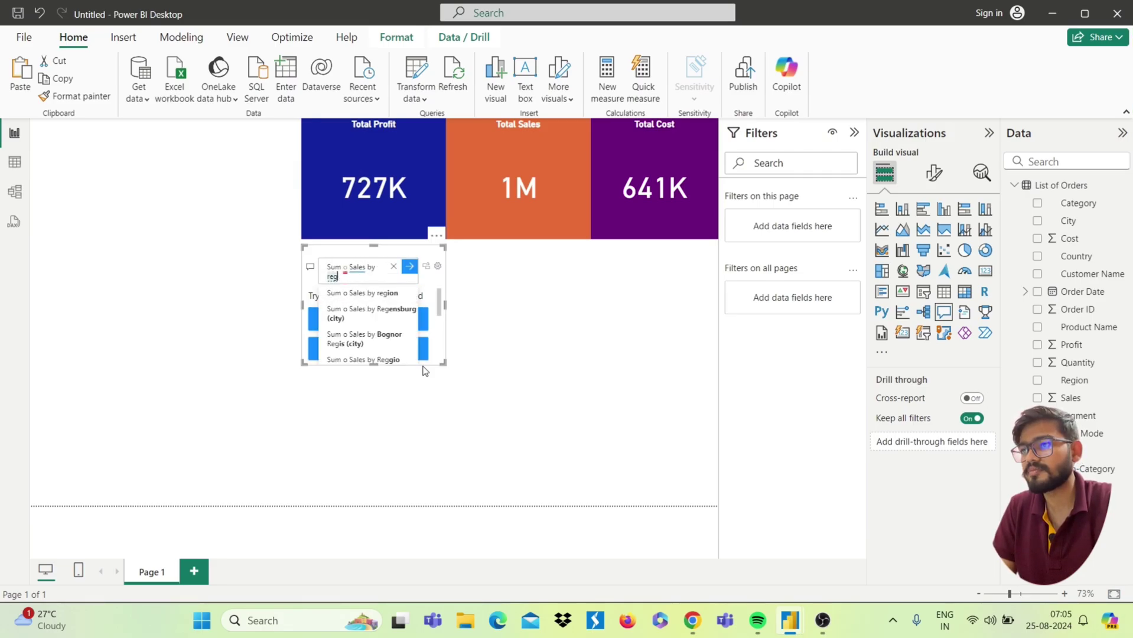
type("region")
key("Return")
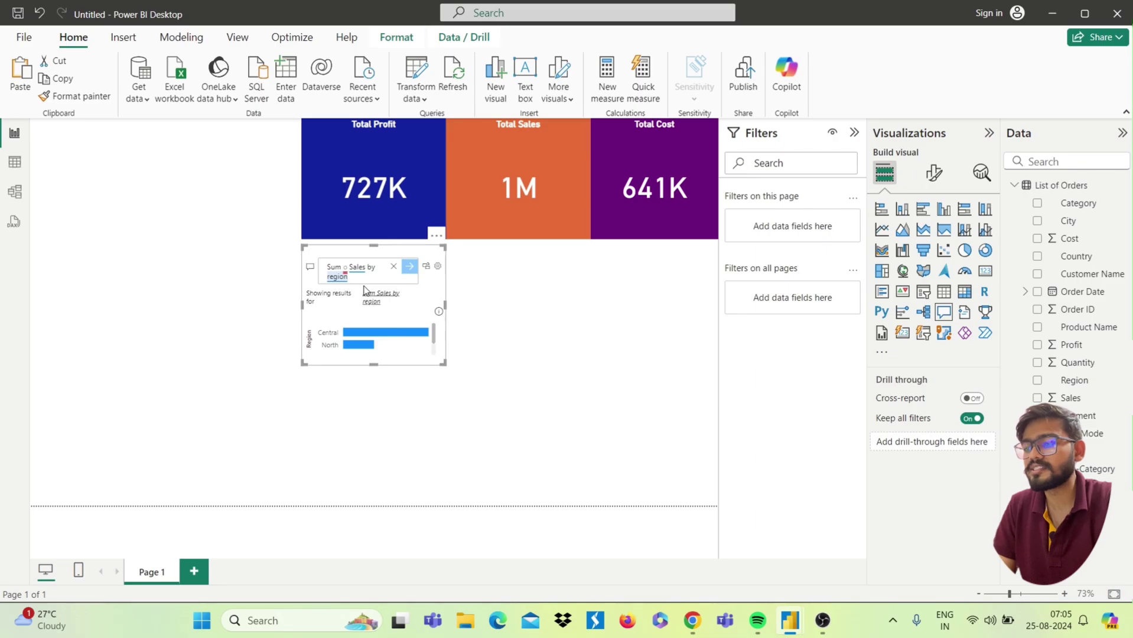
Step: Extend the Q&A question with "pie" so the sales by region are drawn as a pie chart
type("p")
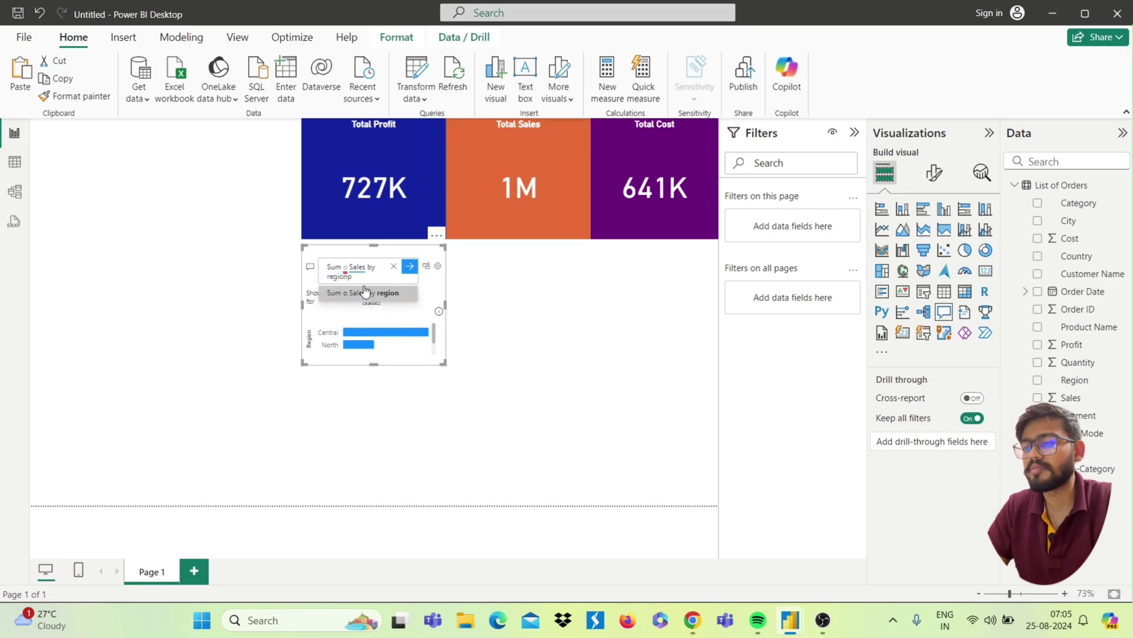
key("BackSpace")
type(" pi")
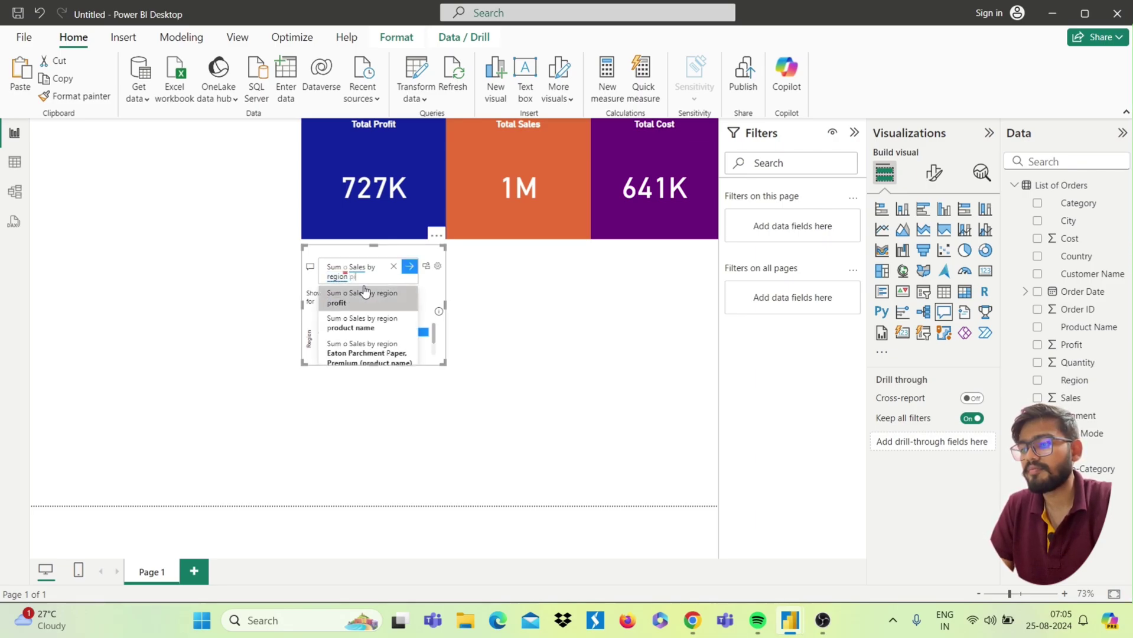
type("e")
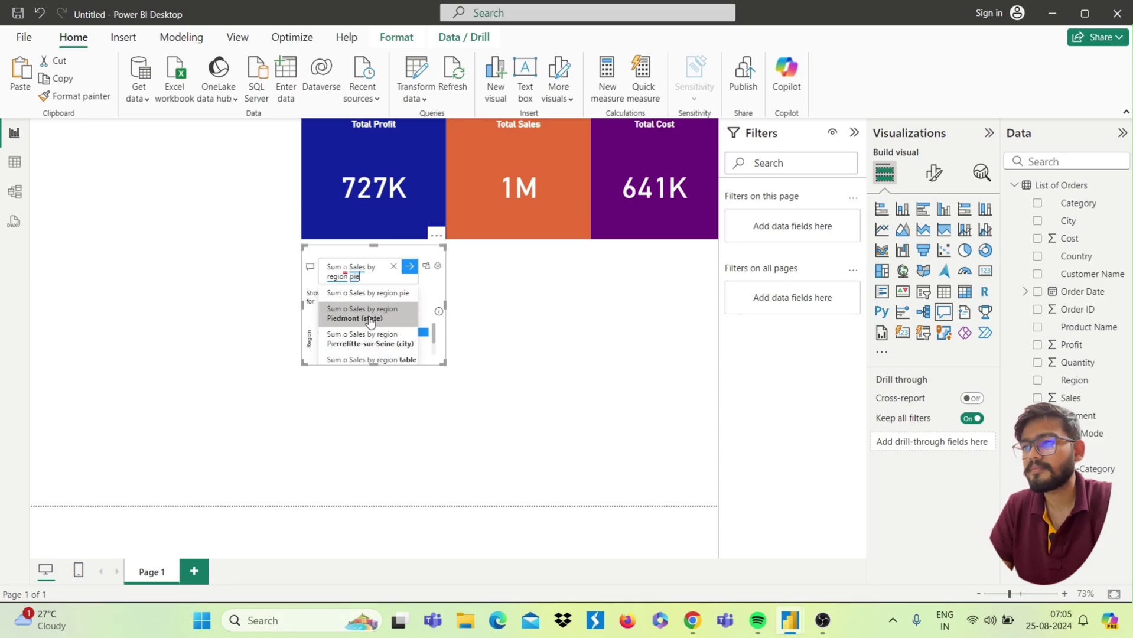
left_click(400, 297)
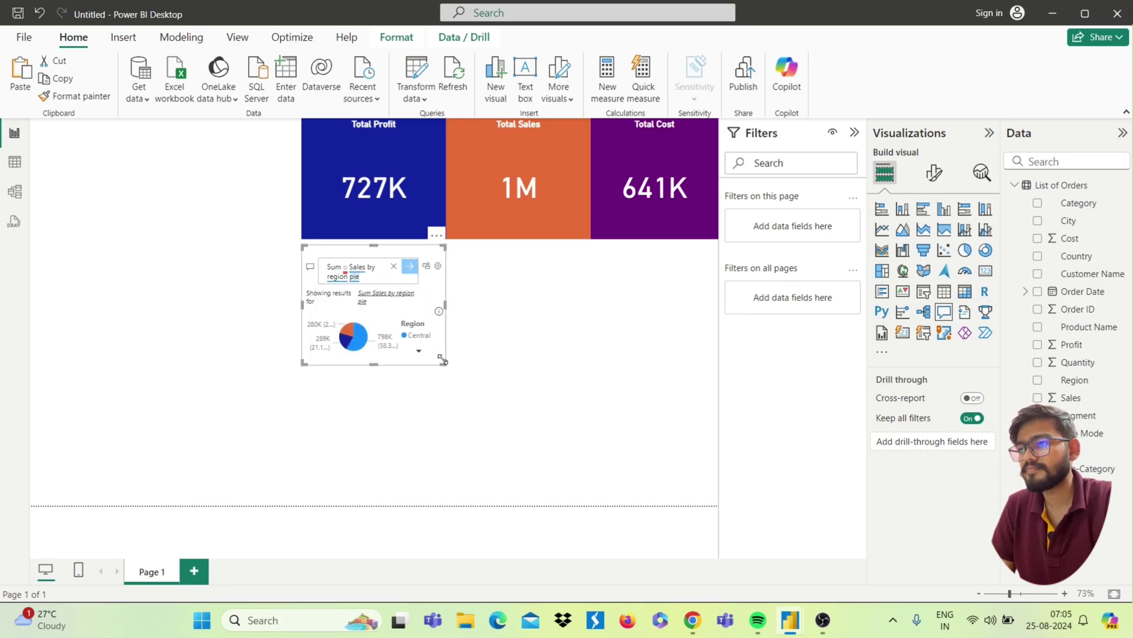
Step: Enlarge the region pie chart's Q&A visual and turn its result into a standard visual
left_click_drag(443, 360, 485, 387)
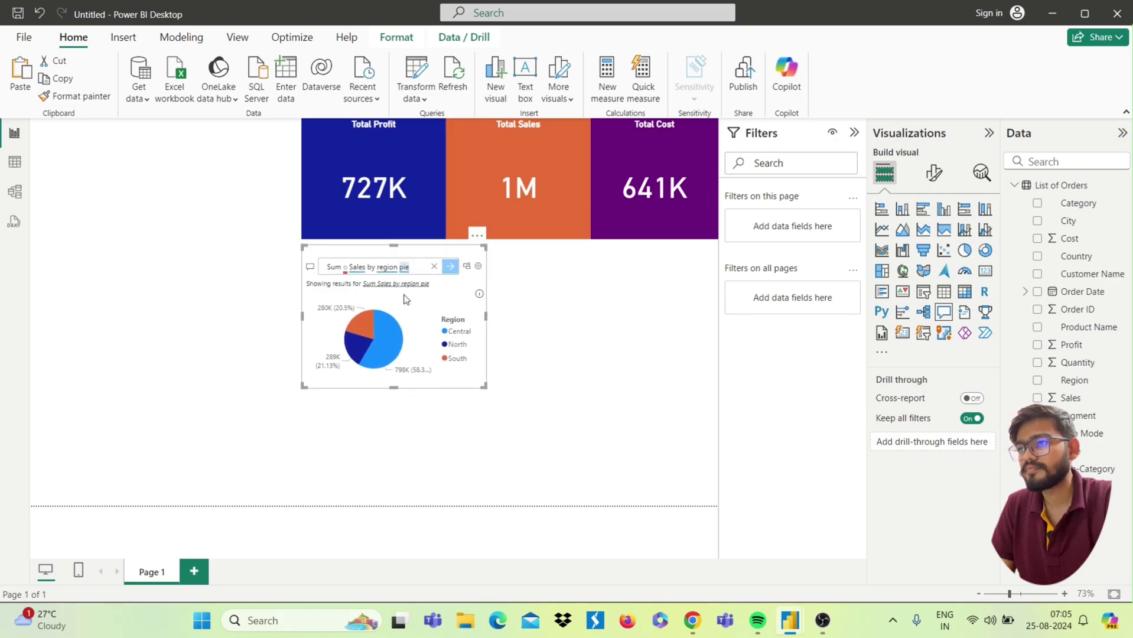
left_click(467, 267)
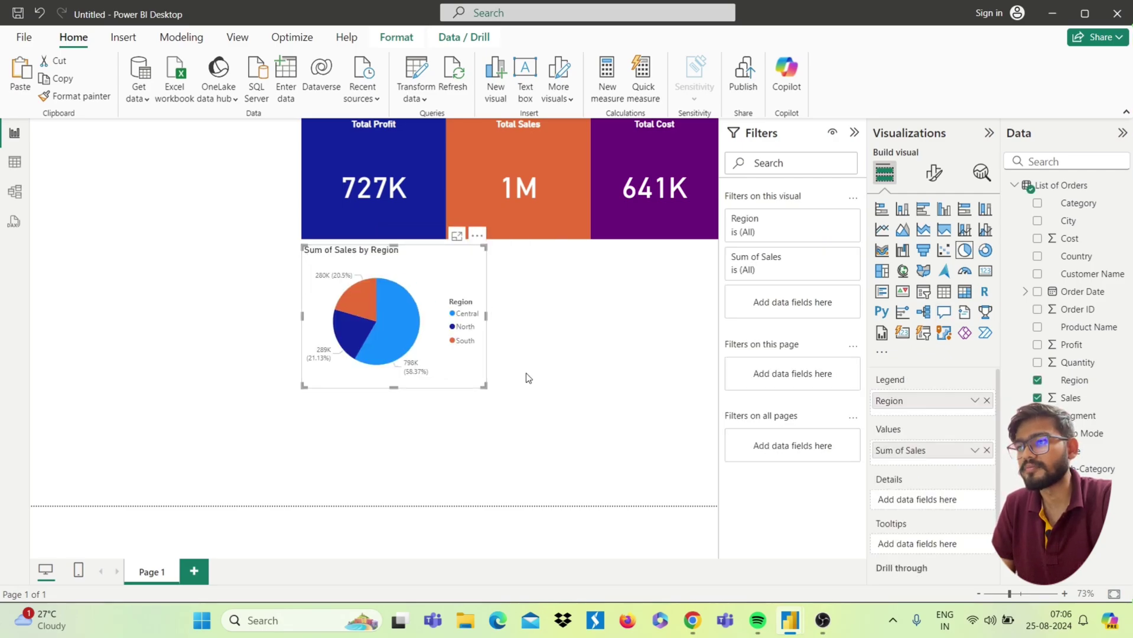
Step: Insert another Q&A visual below the Total Cost card and check the finished Power BI Dashboard 2 report for the chart needed
double_click(597, 287)
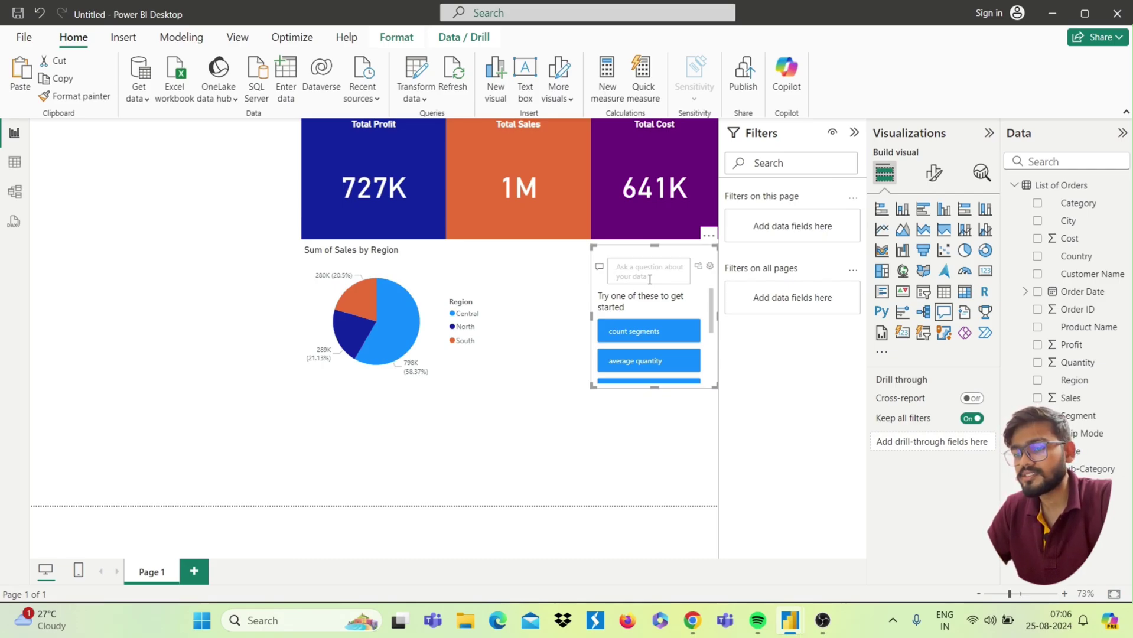
key("alt+Tab")
key("alt+Tab")
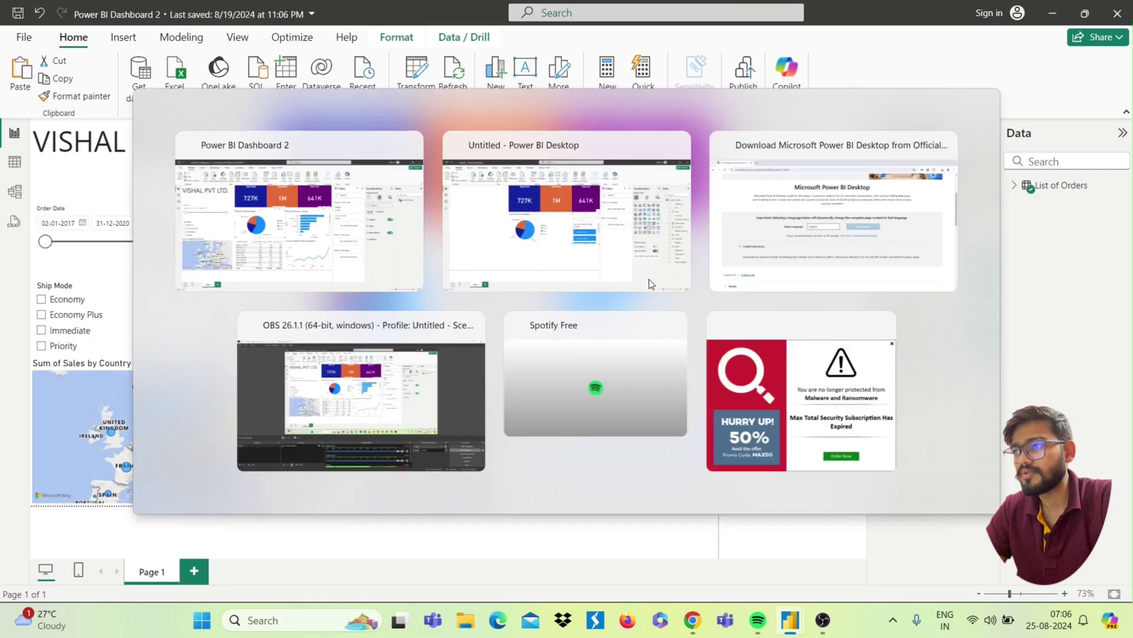
Step: Ask the second Q&A visual the question "Sum of sales by country stacked bar chart"
type("S")
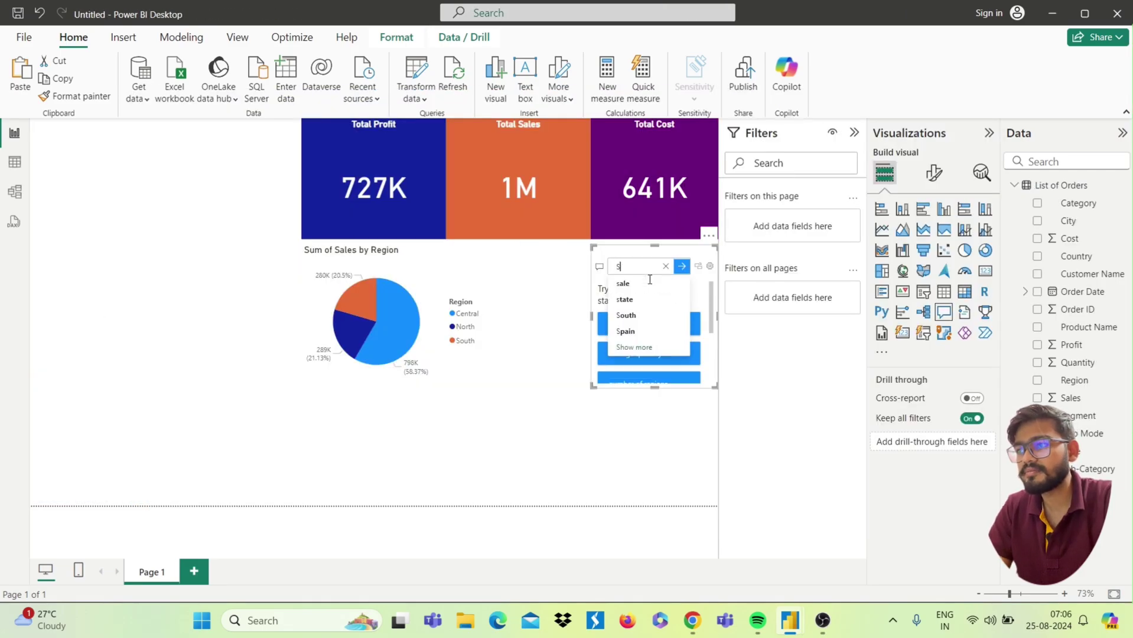
type("um of sales by country sta")
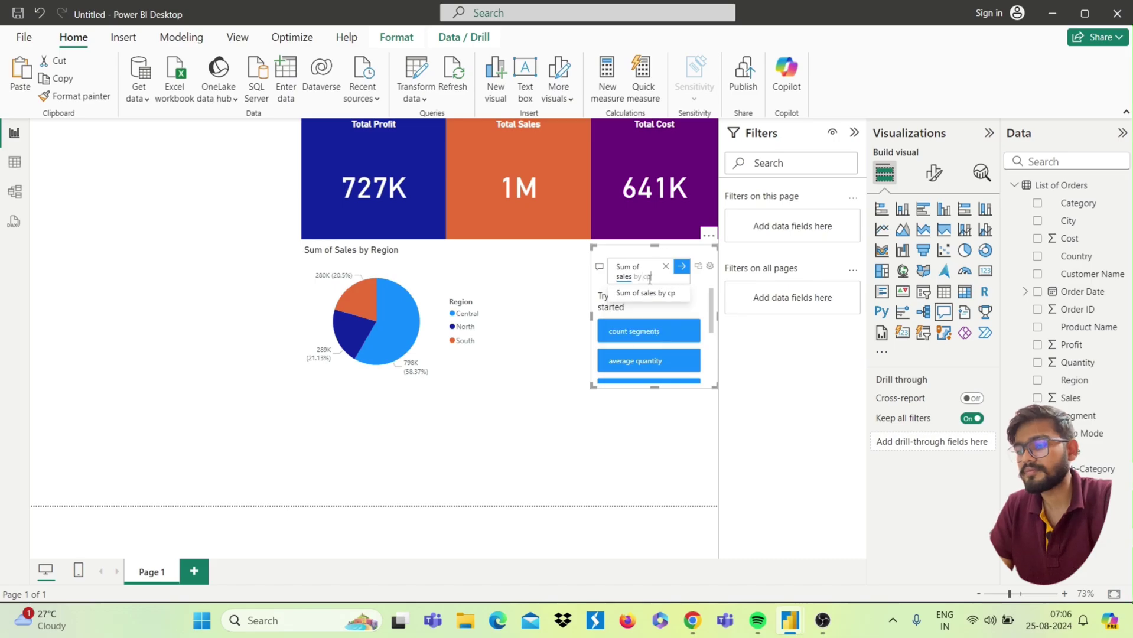
type("ced")
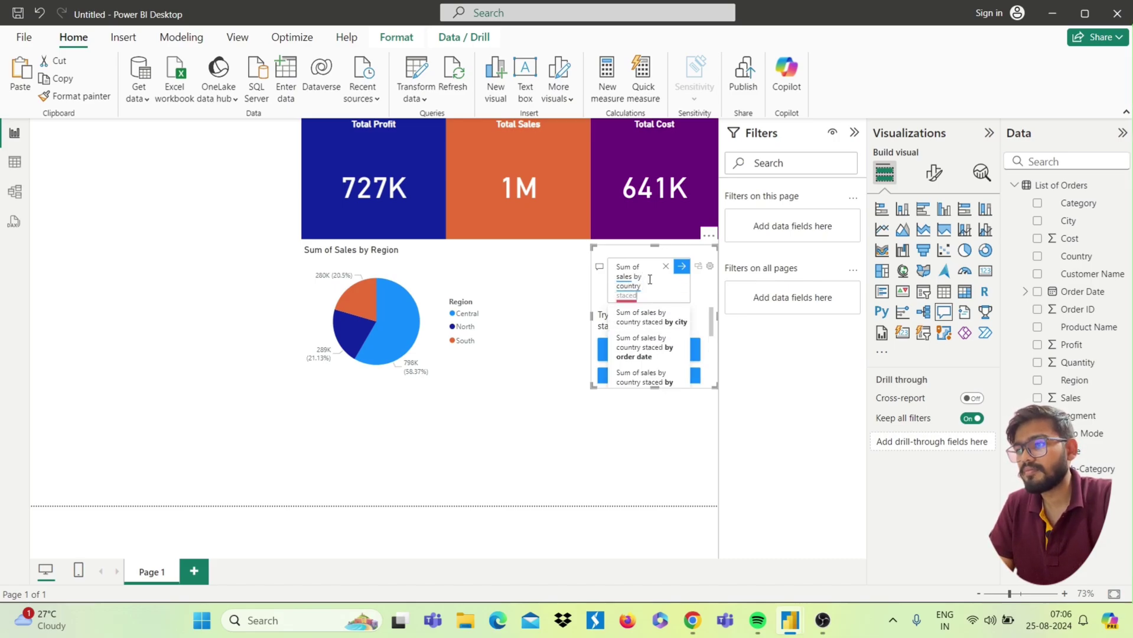
key("BackSpace")
key("BackSpace")
type("ked")
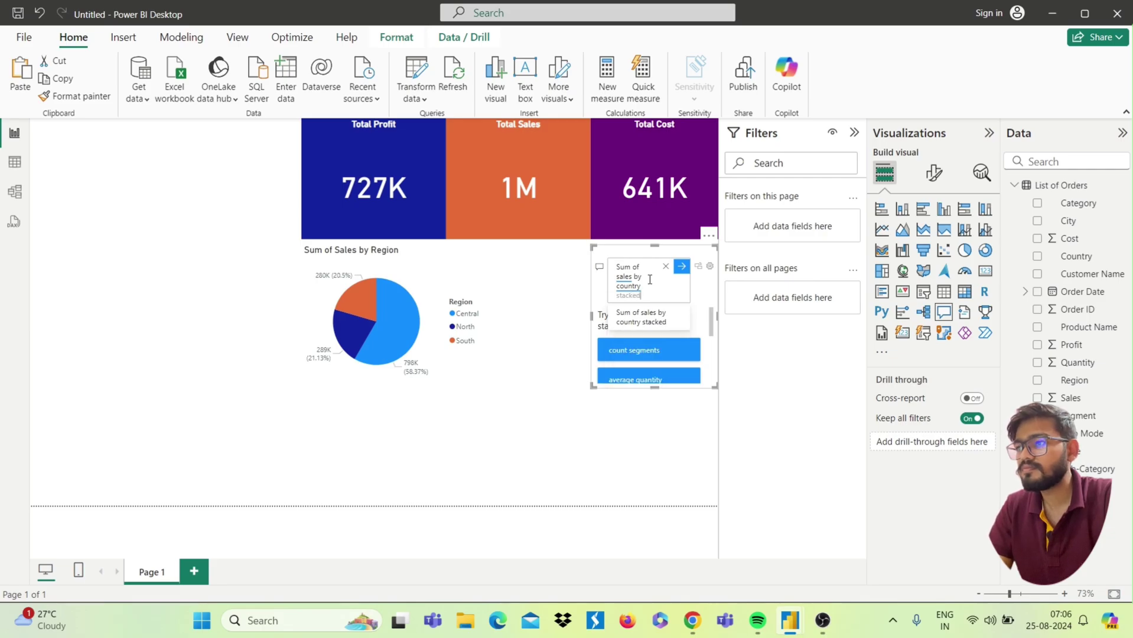
type(" bar")
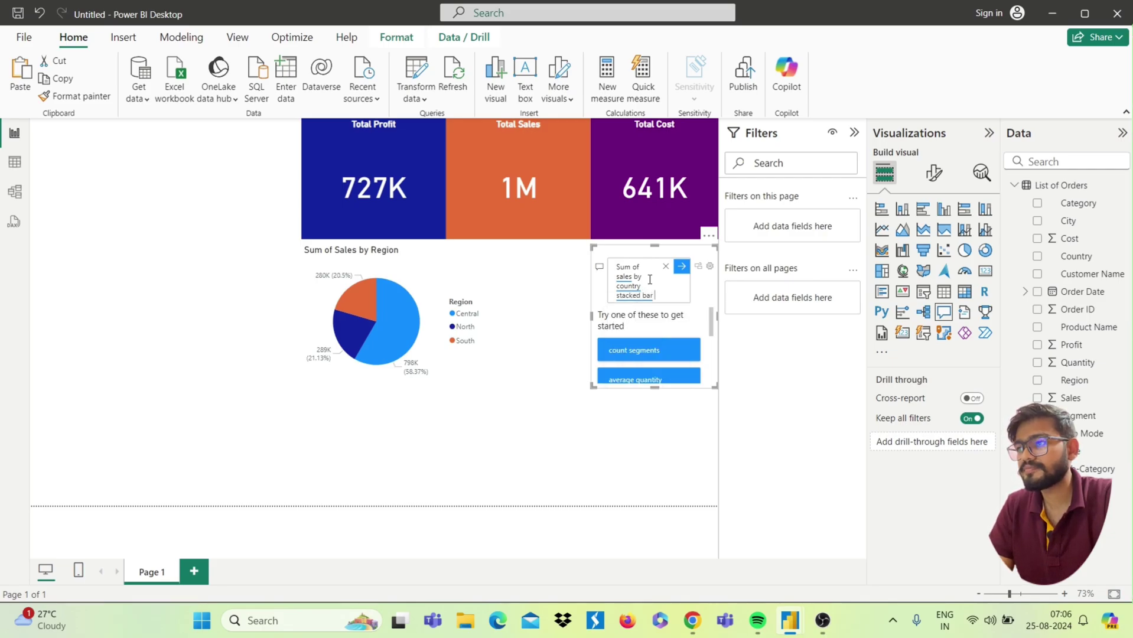
type(" chart")
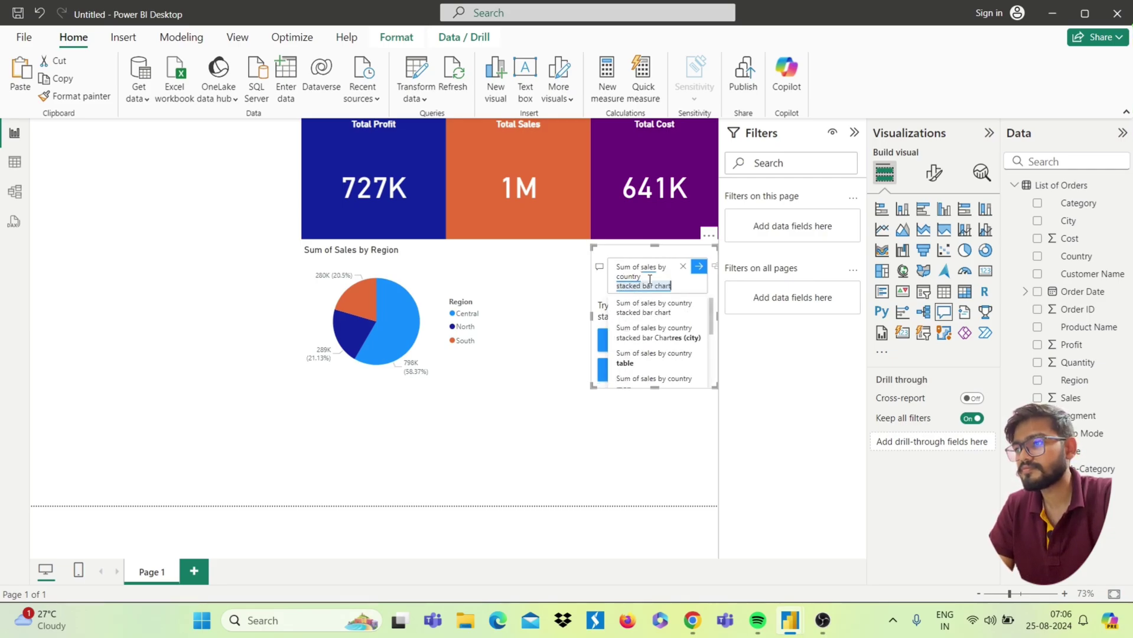
key("Return")
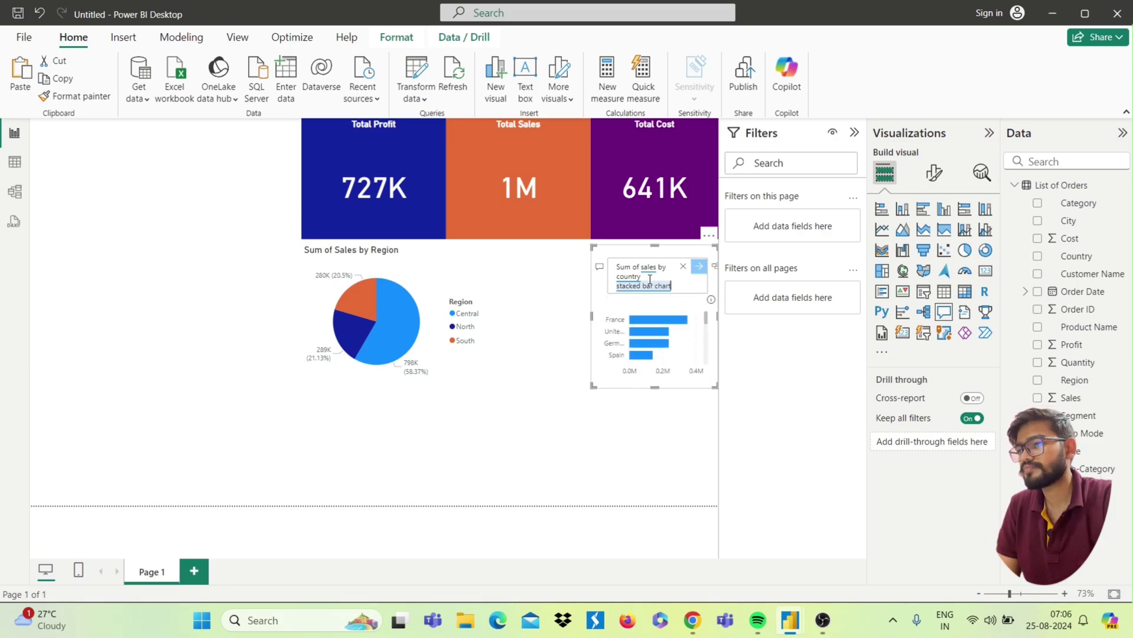
Step: Widen the country bar chart's Q&A visual toward the pie chart and turn its result into a standard visual
left_click_drag(594, 384, 512, 386)
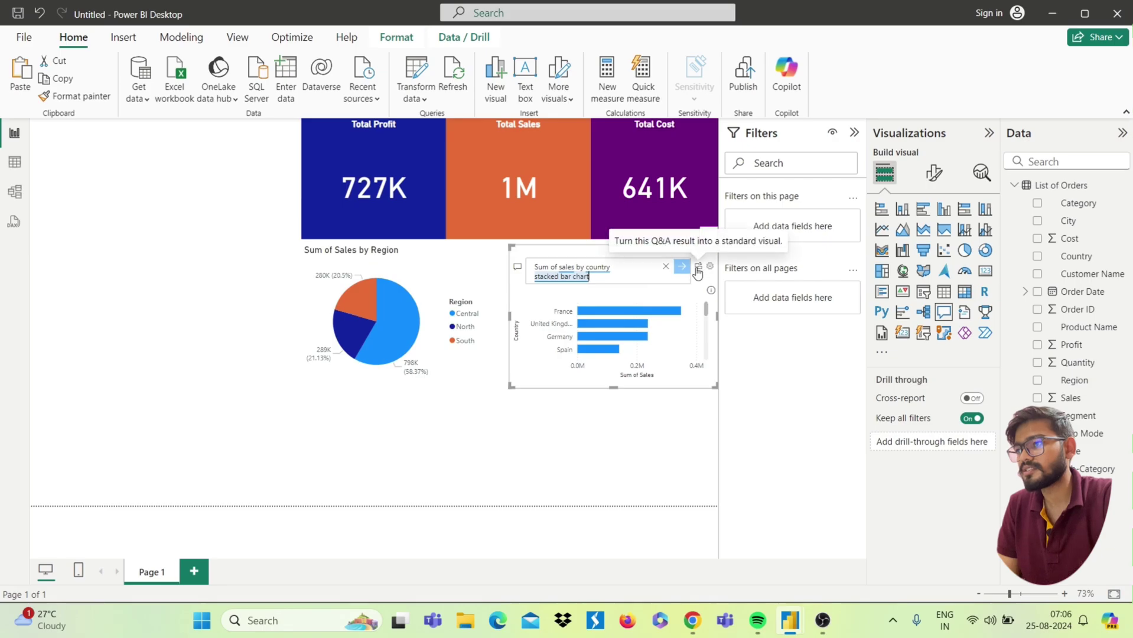
left_click(698, 270)
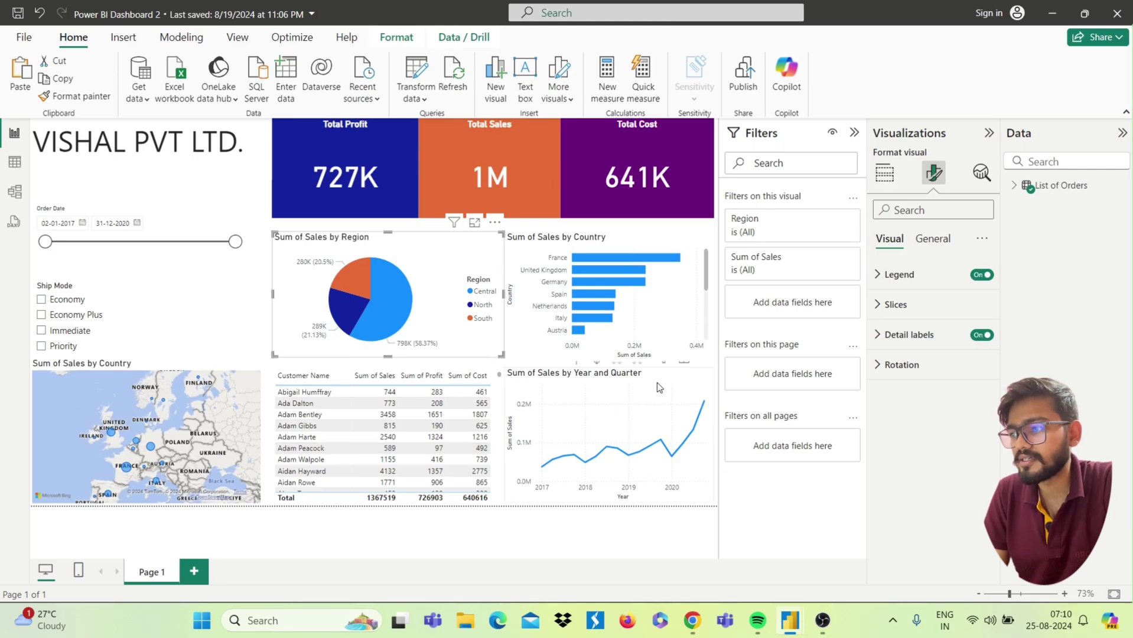
Step: Return to the untitled report, insert a line chart, reduce its height and place it below the Sum of Sales by Country chart
mouse_move(796, 623)
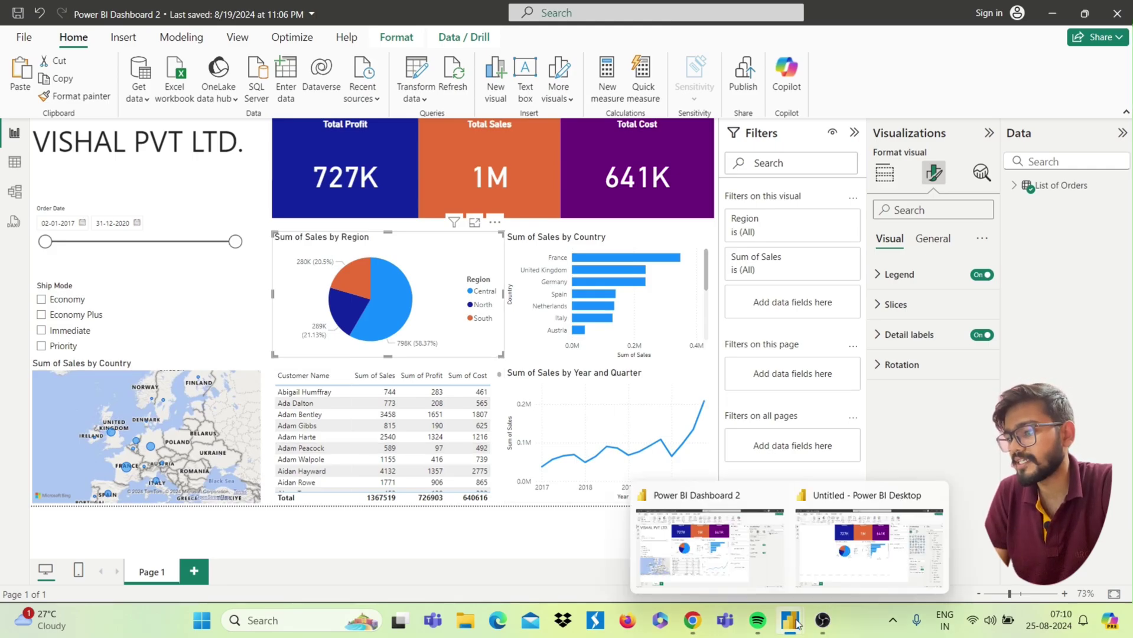
left_click(840, 570)
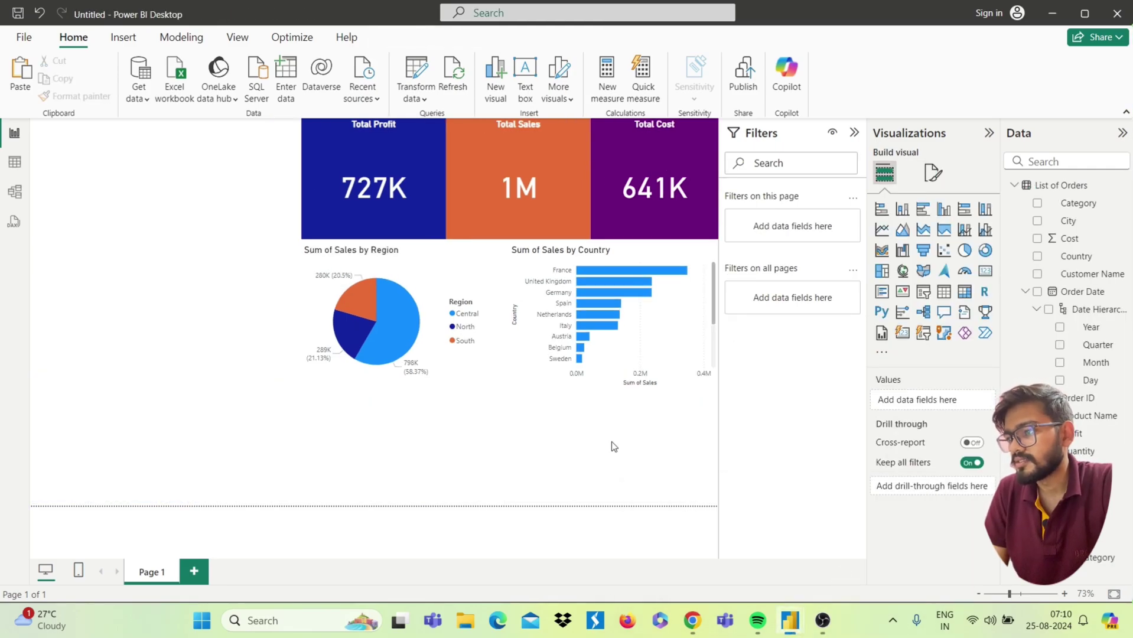
left_click(883, 234)
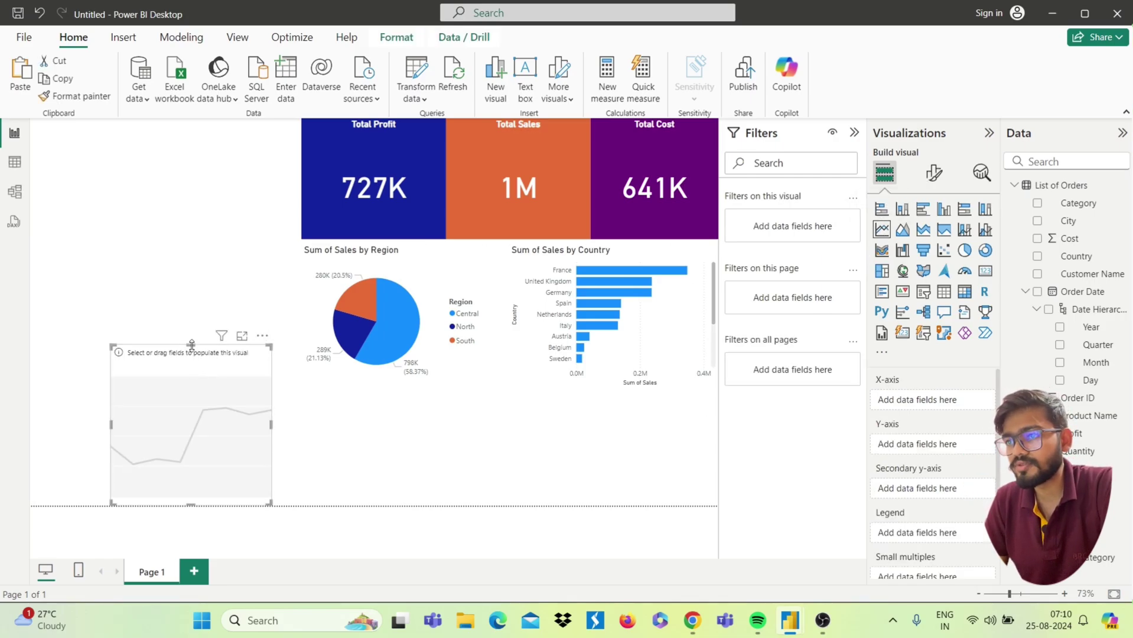
left_click_drag(192, 344, 191, 374)
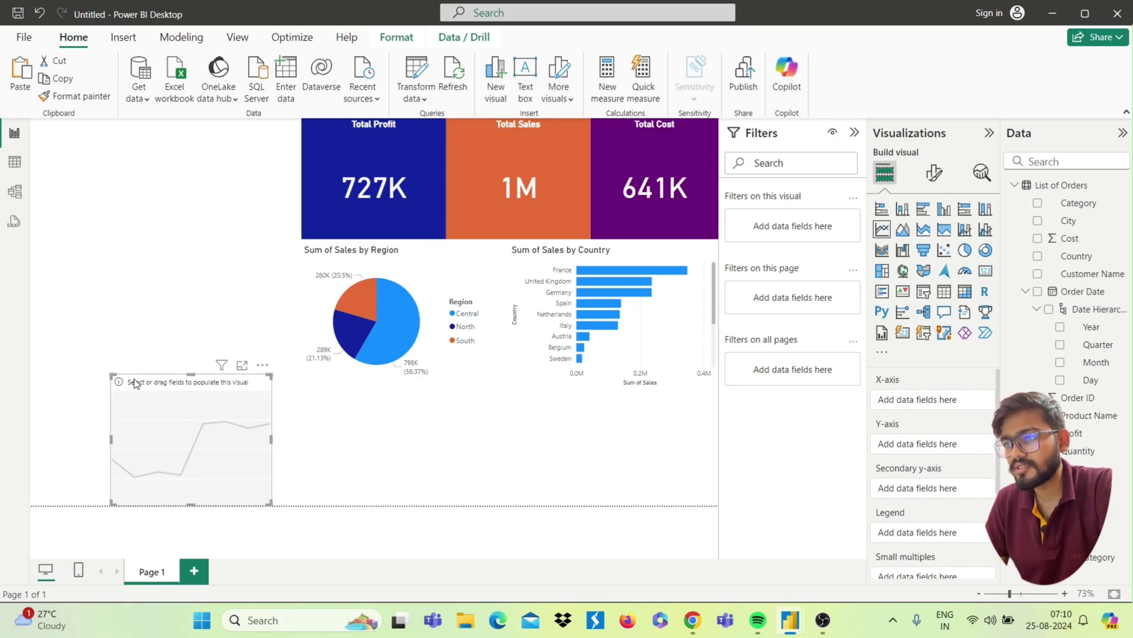
left_click_drag(346, 373, 570, 401)
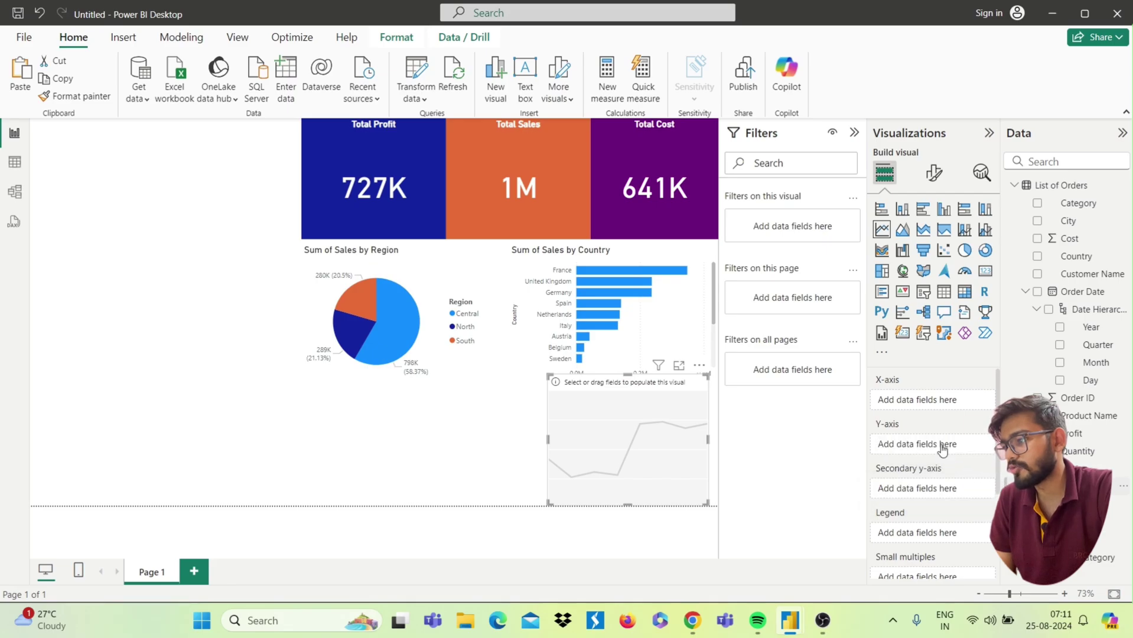
Step: Plot Sales on the line chart's Y-axis against the Order Date Year and Quarter on its X-axis
left_click_drag(942, 448, 942, 449)
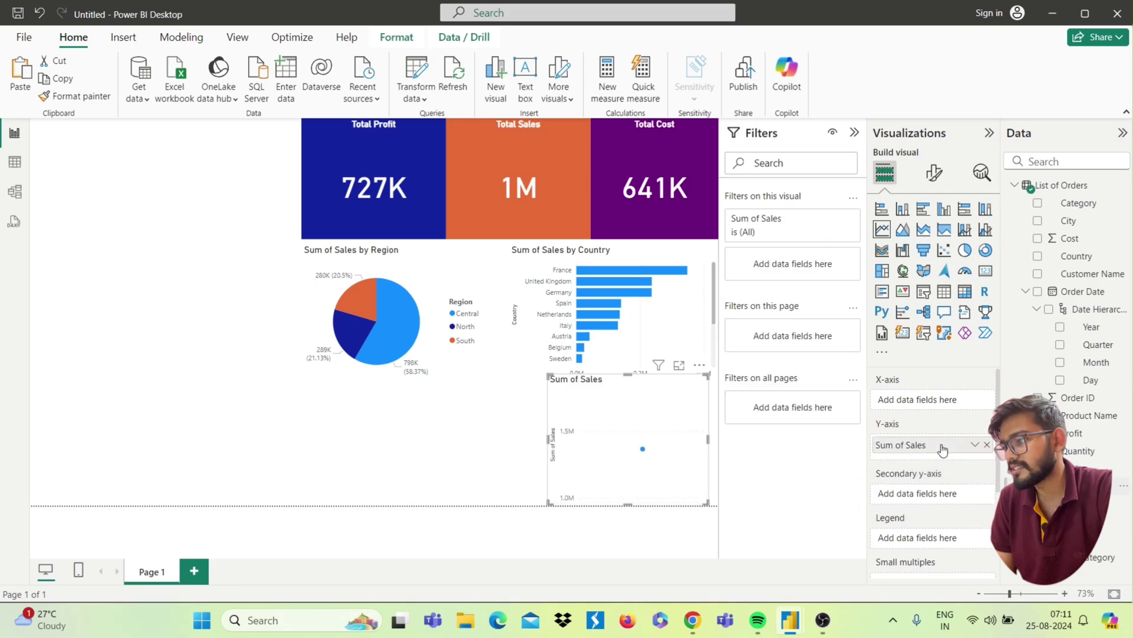
left_click(1099, 330)
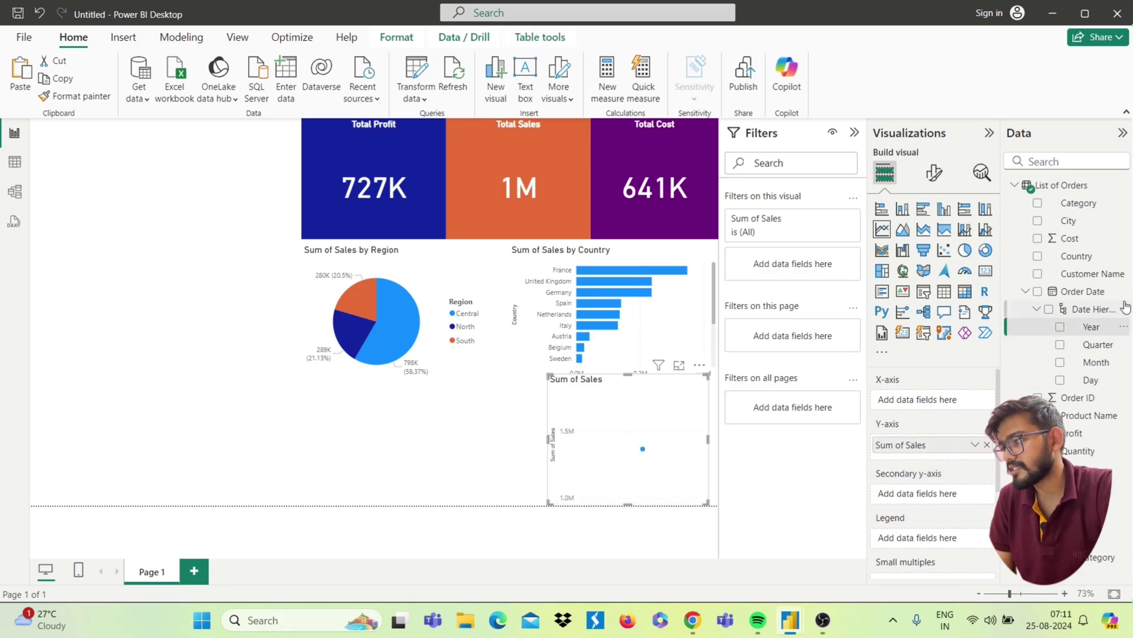
left_click_drag(1091, 326, 921, 399)
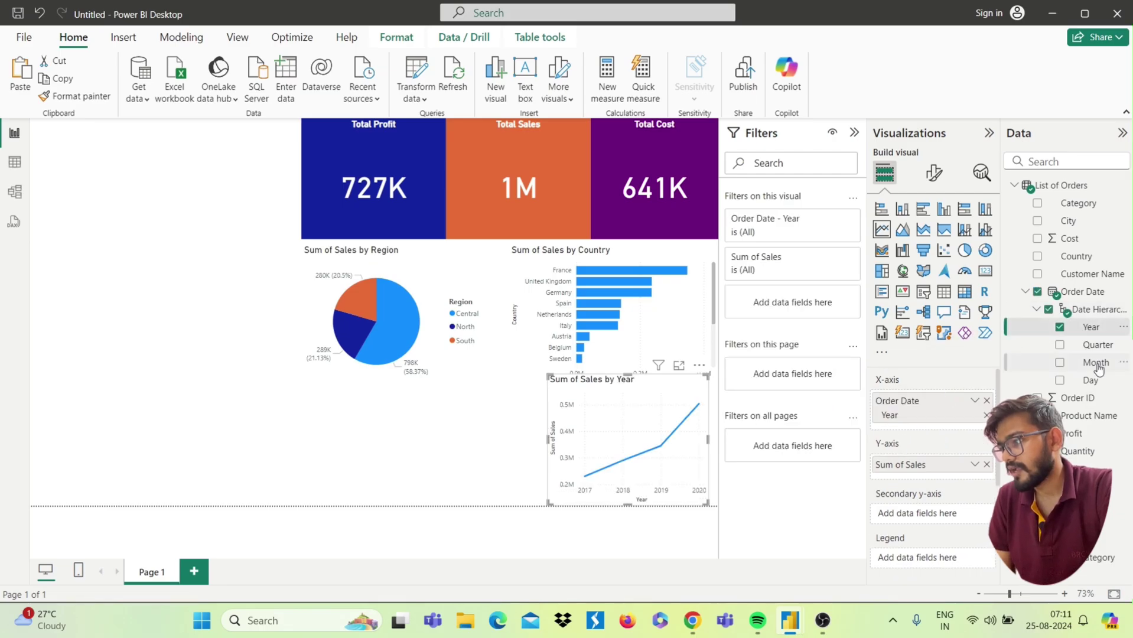
left_click_drag(1097, 345, 949, 425)
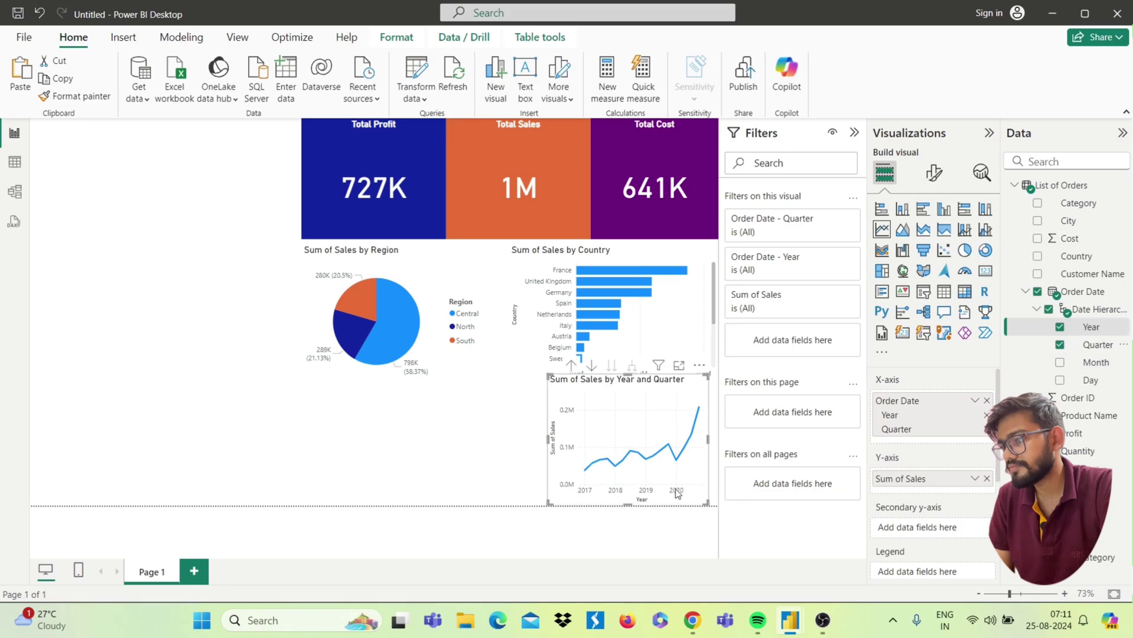
Step: Widen the line chart to match the left edge of the country bar chart and lower its top edge clear of that chart
left_click_drag(548, 377, 505, 374)
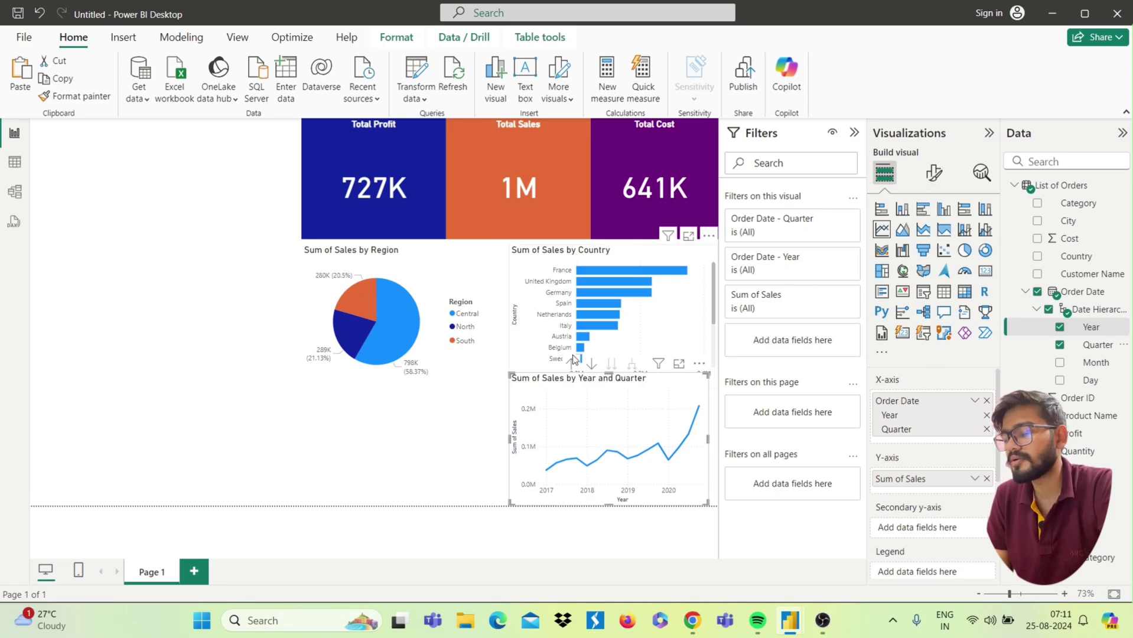
left_click(413, 439)
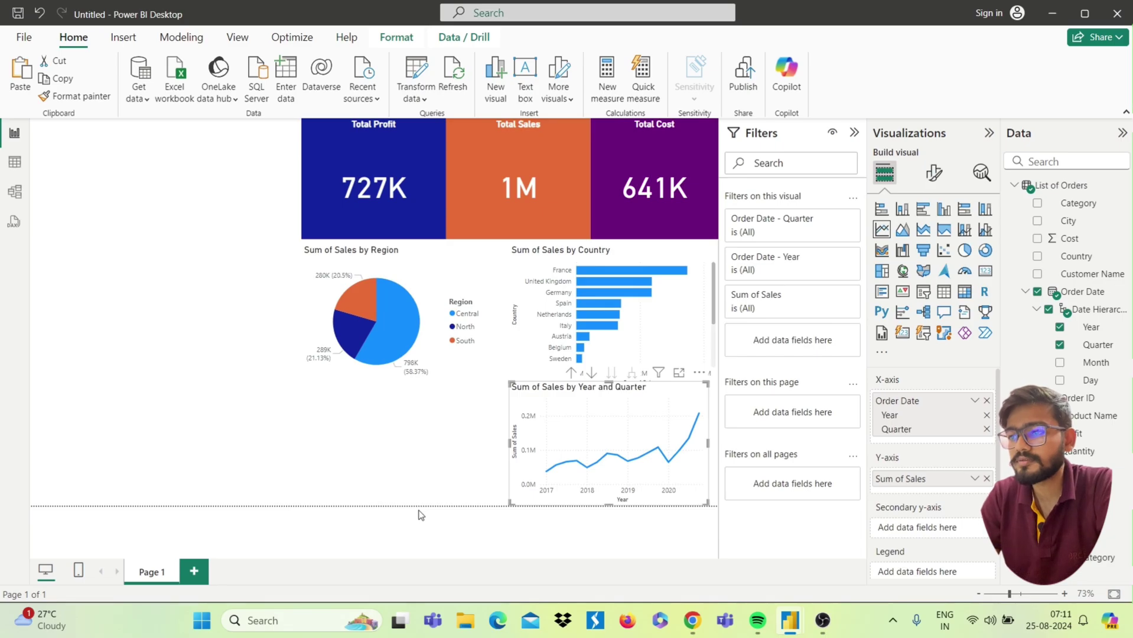
Step: Add a Q&A visual below the region pie chart and begin its question with "Sum of sales sum of profit"
double_click(349, 406)
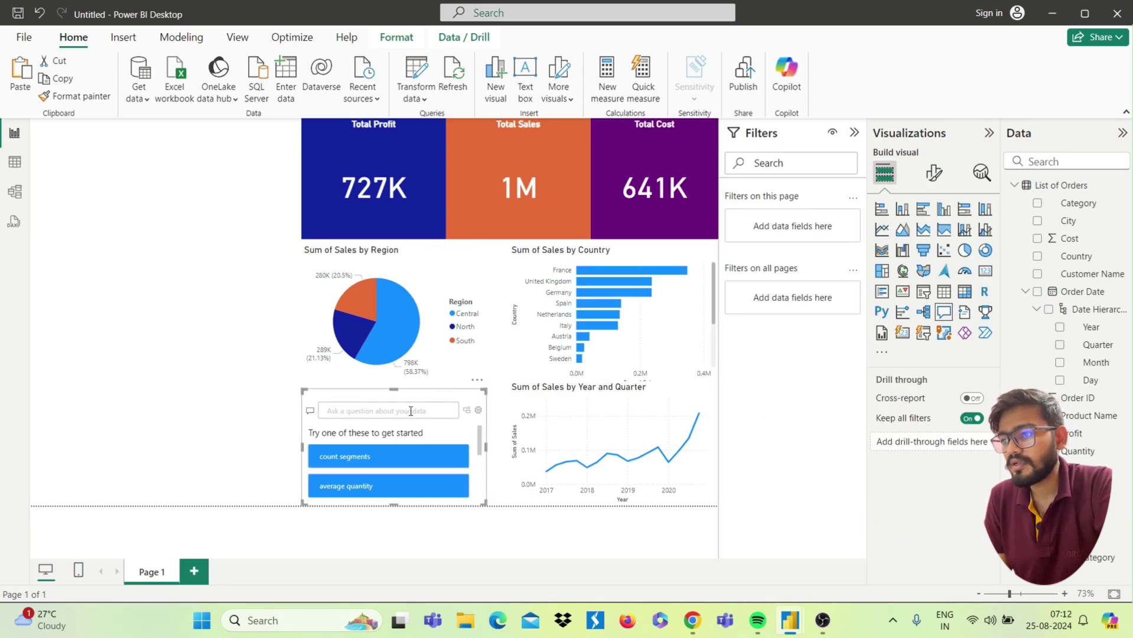
left_click(411, 411)
type("sum")
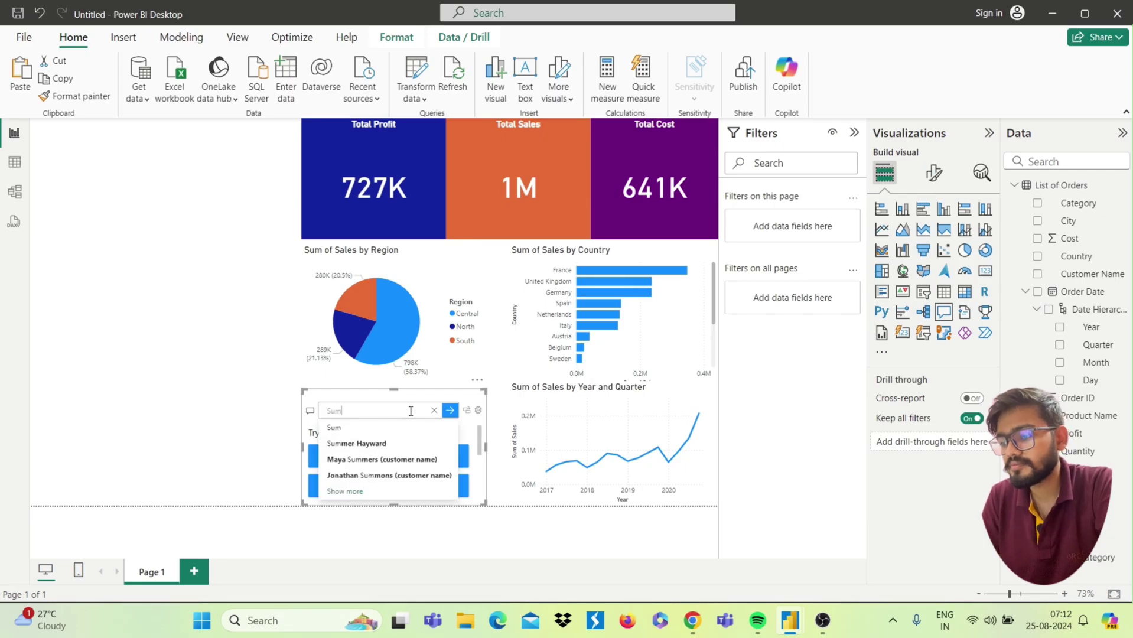
type(" of sales")
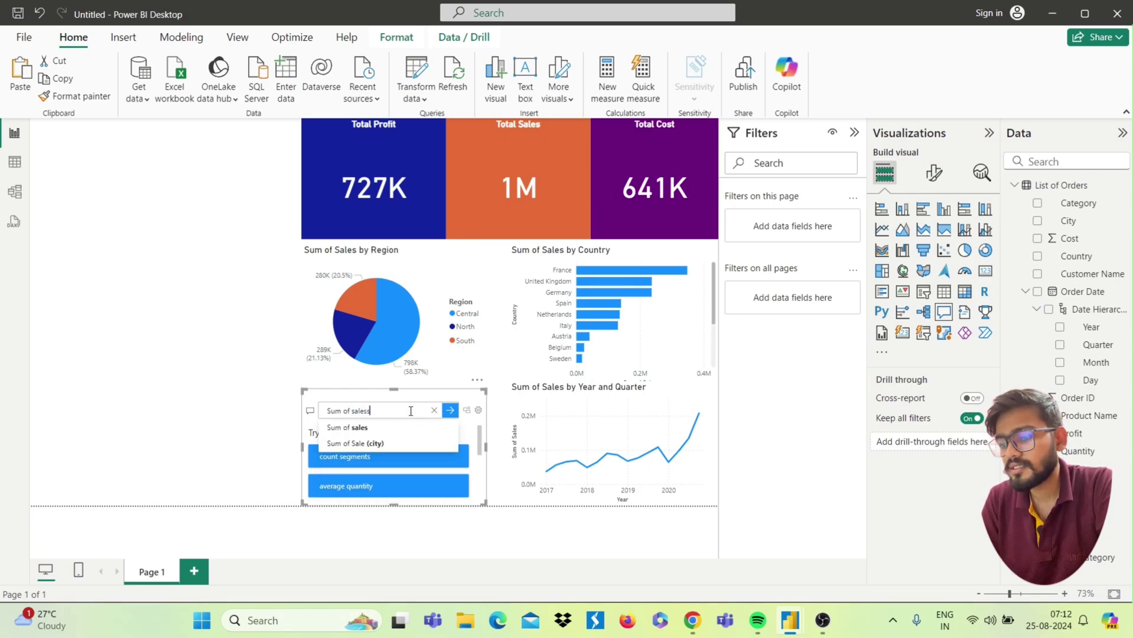
type("s")
key("BackSpace")
type("su")
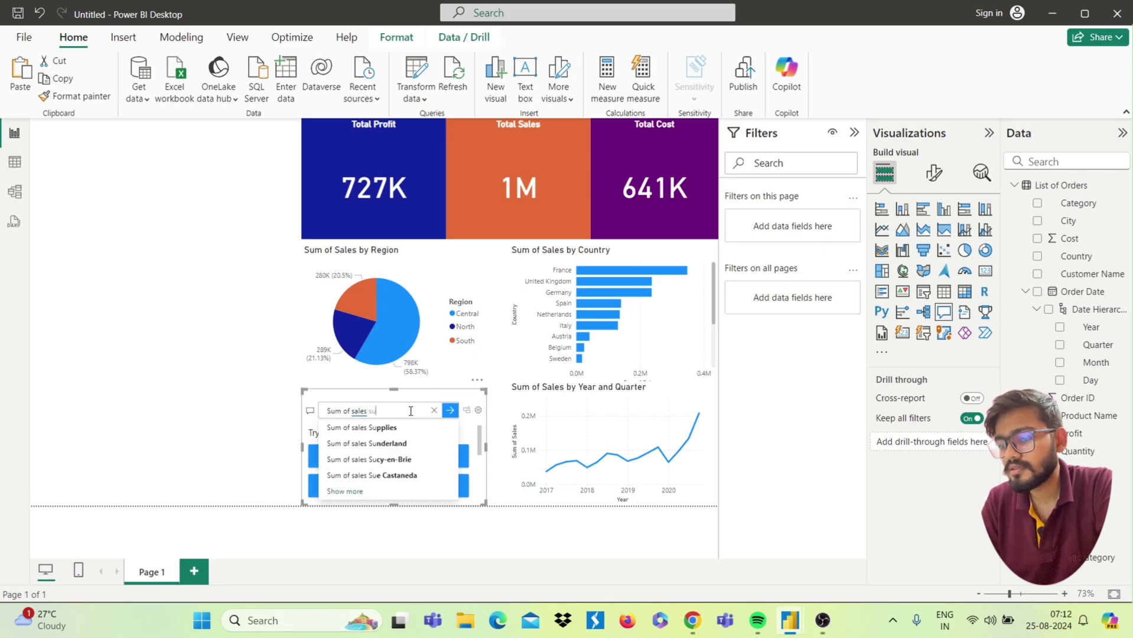
type("m of")
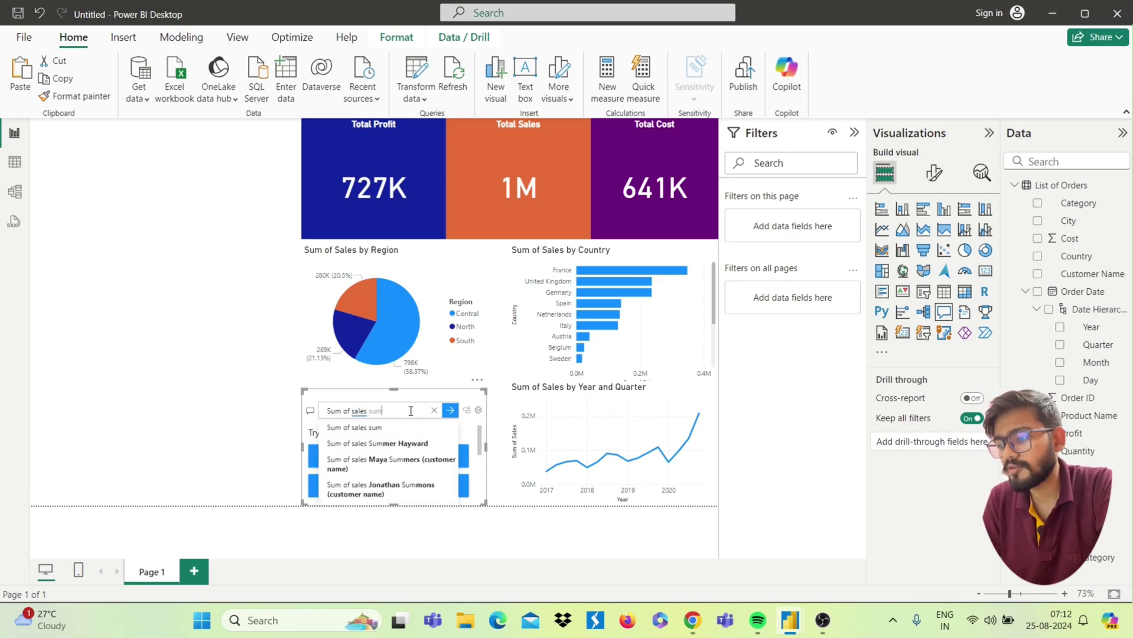
type(" p")
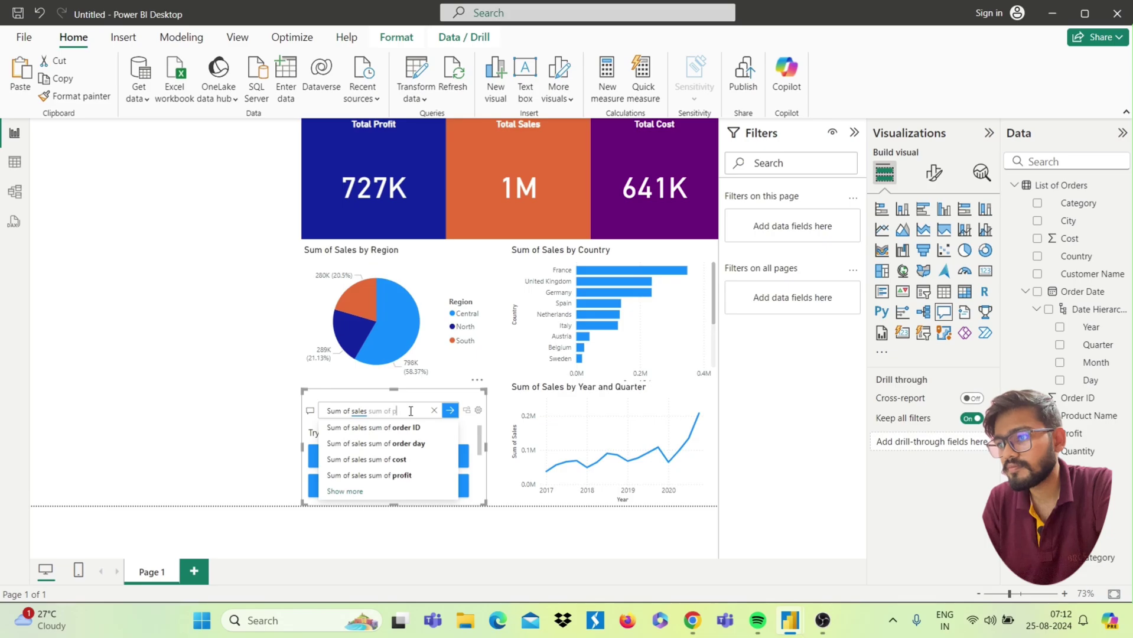
type("rofit")
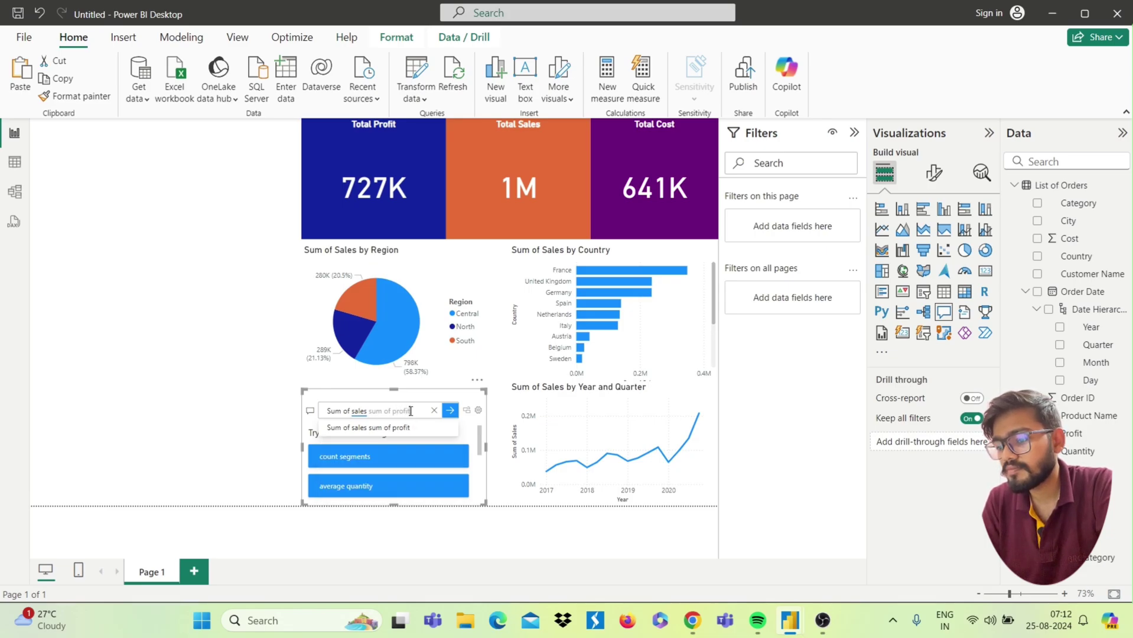
Step: Complete the Q&A question with "sum of cost by customer names table" and submit it
double_click(404, 411)
type("sum of profit sum")
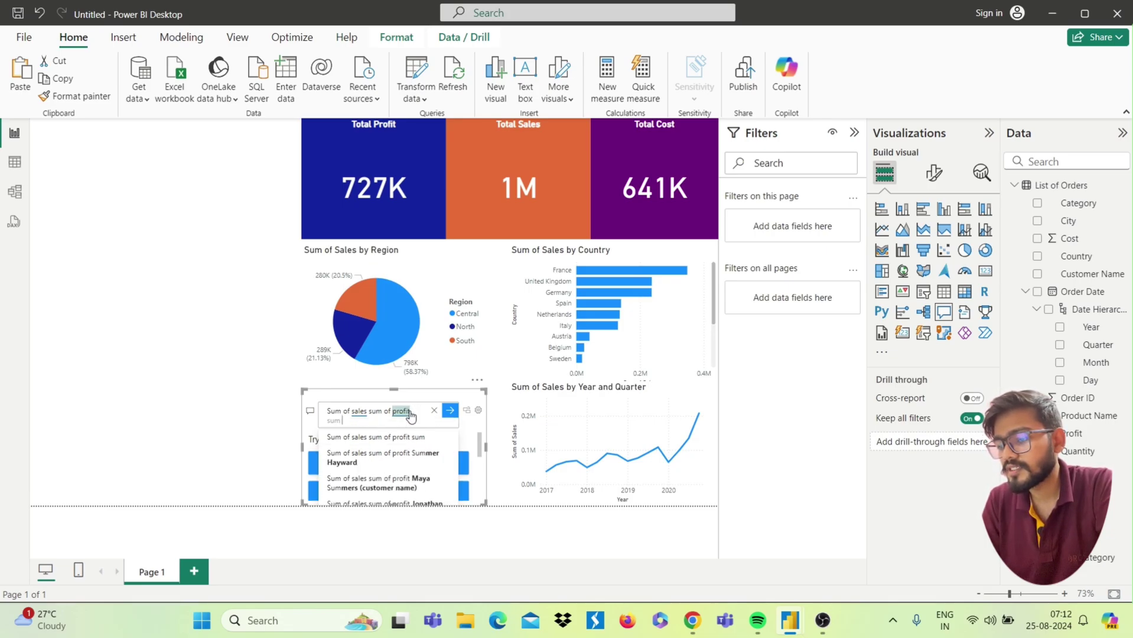
type("f c")
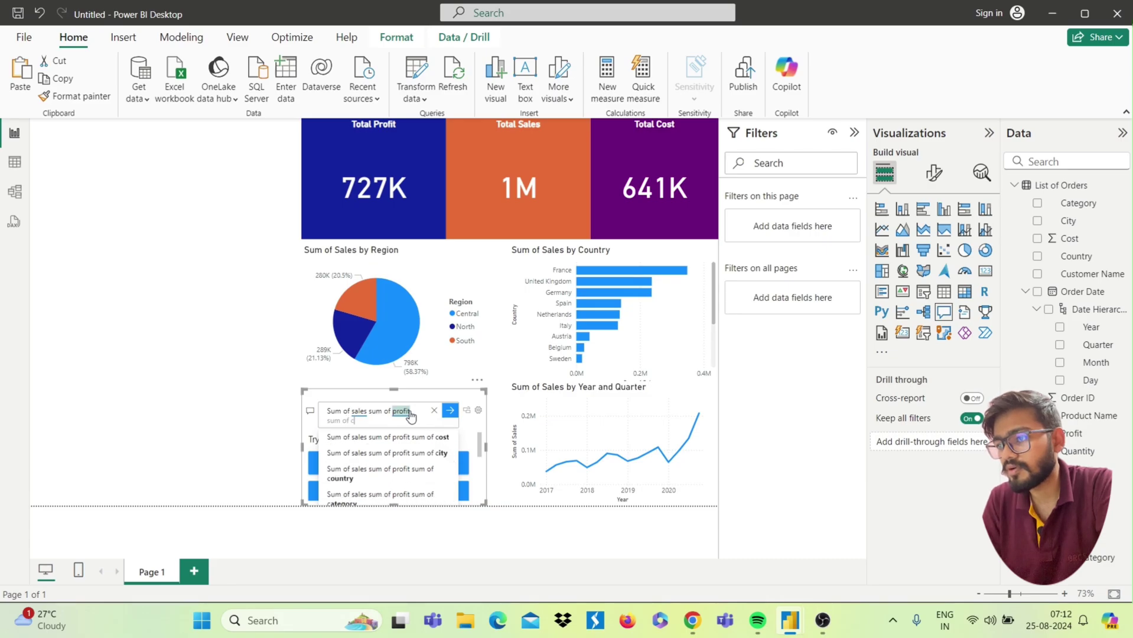
type("ost")
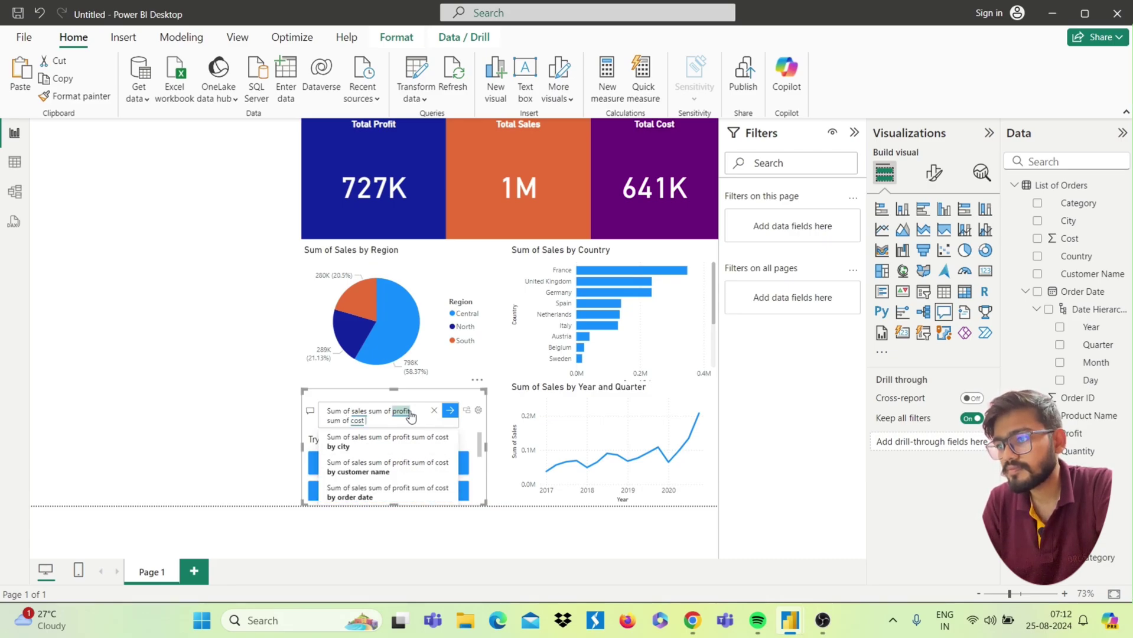
type(" b")
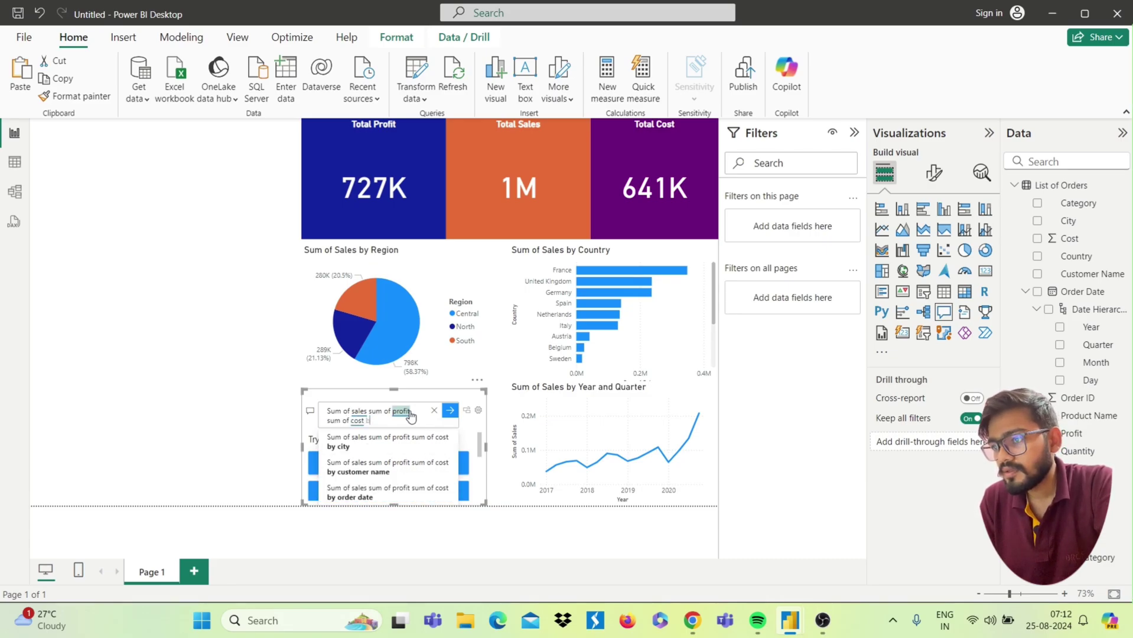
type("y cust")
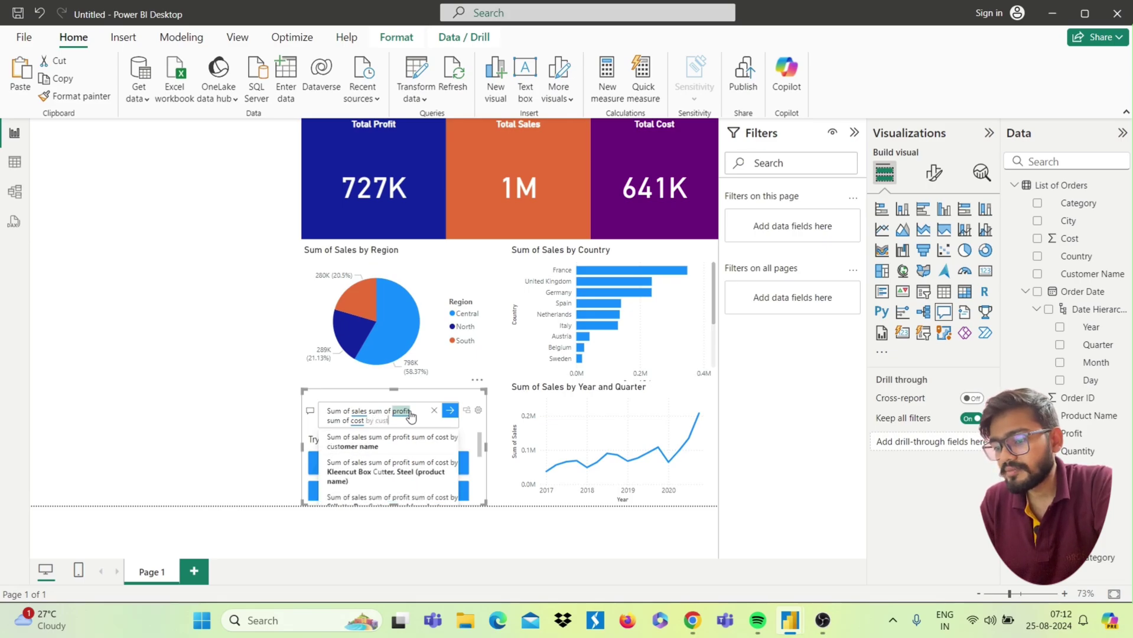
type("omer names ")
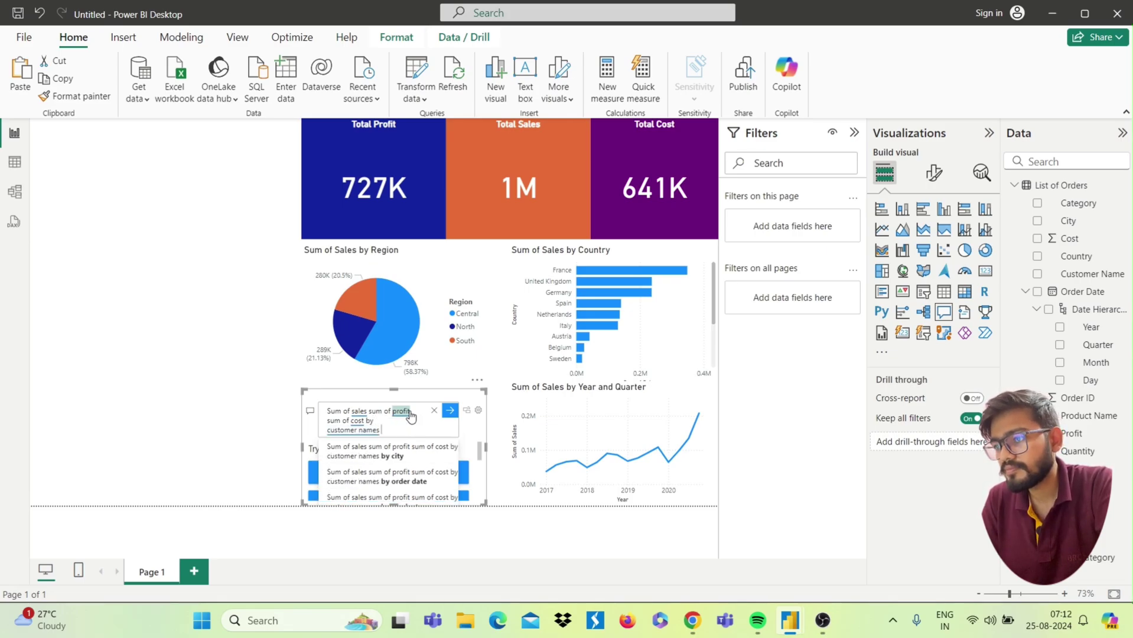
type("table")
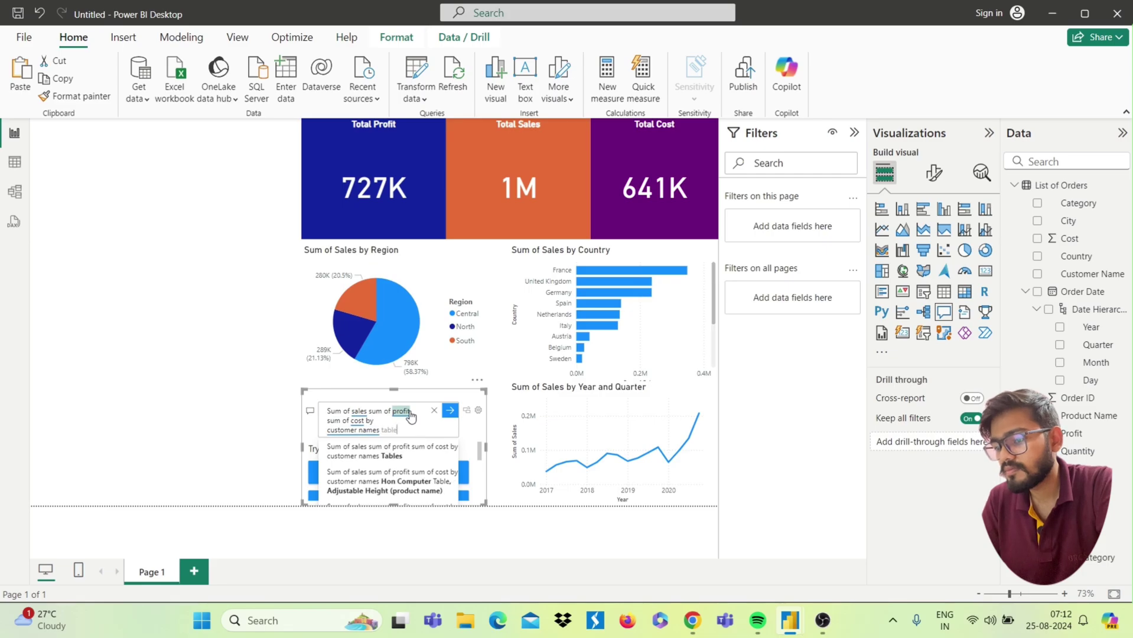
key("Return")
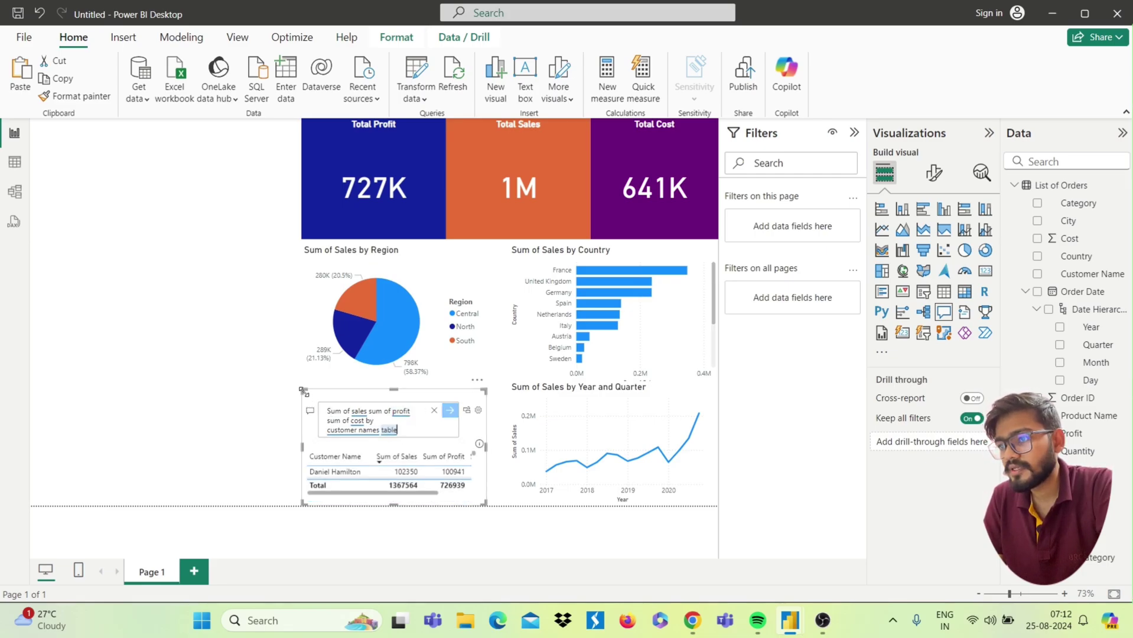
Step: Enlarge the customer table's Q&A visual, turn its result into a standard visual and shrink the table to fit below the pie chart
left_click_drag(304, 390, 214, 338)
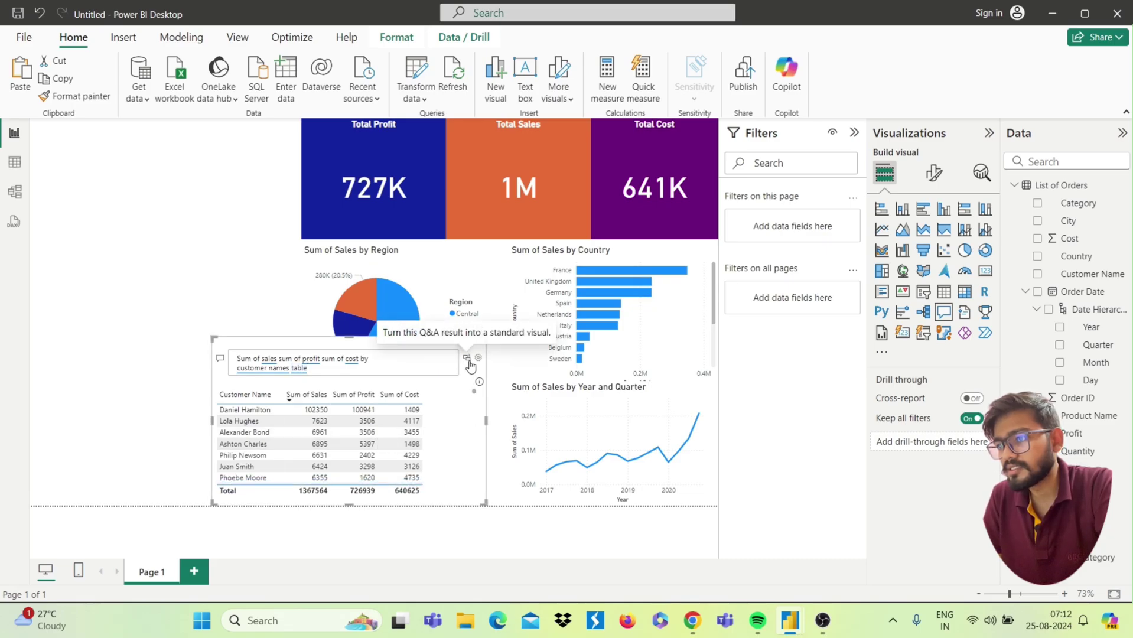
left_click(468, 360)
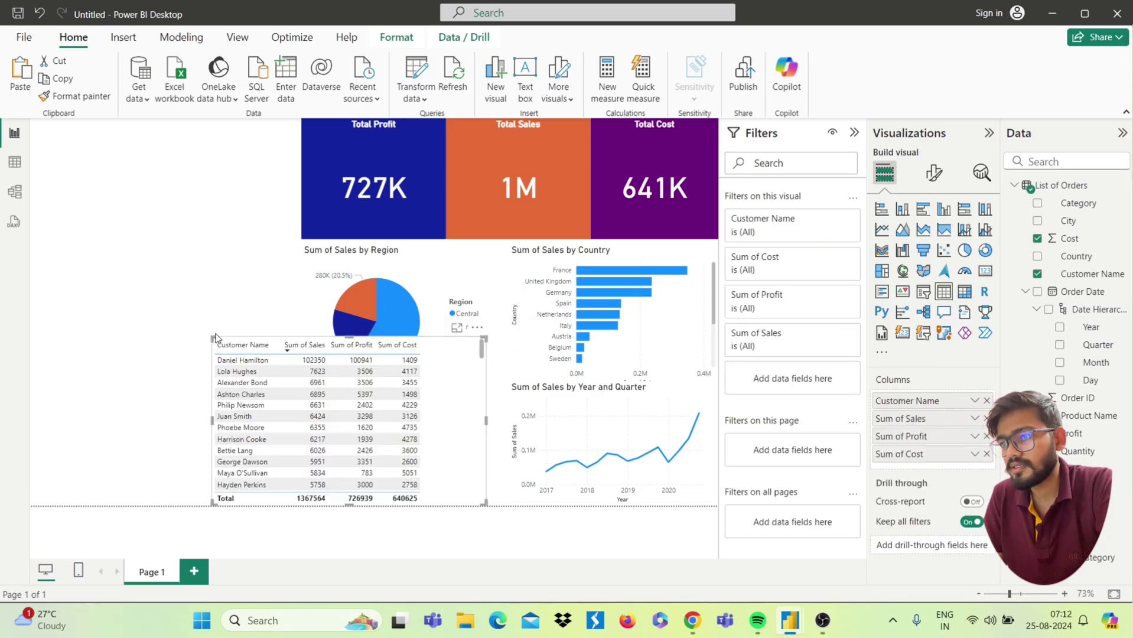
left_click_drag(213, 337, 281, 397)
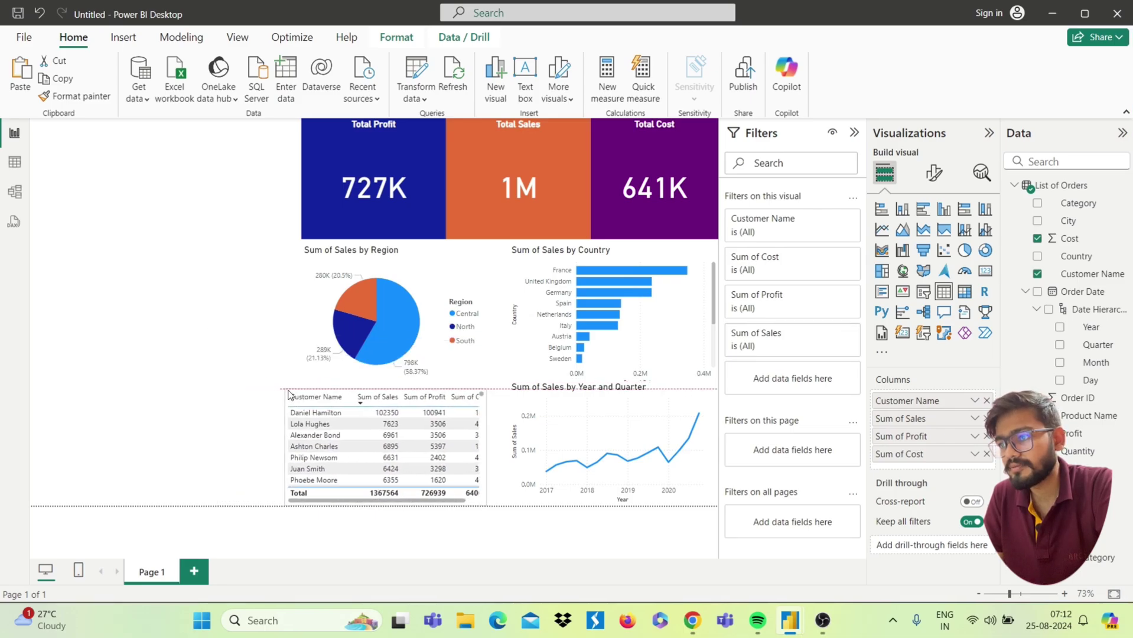
left_click(200, 380)
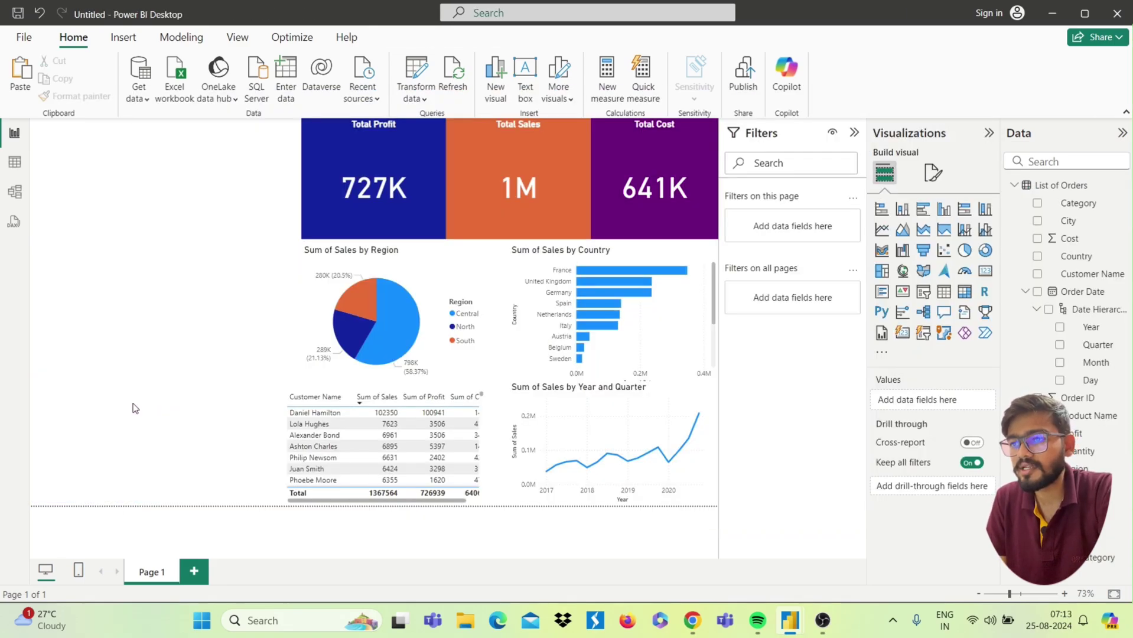
Step: Add a Q&A visual beside the customer table and submit the question "sum of sales by country map"
double_click(135, 407)
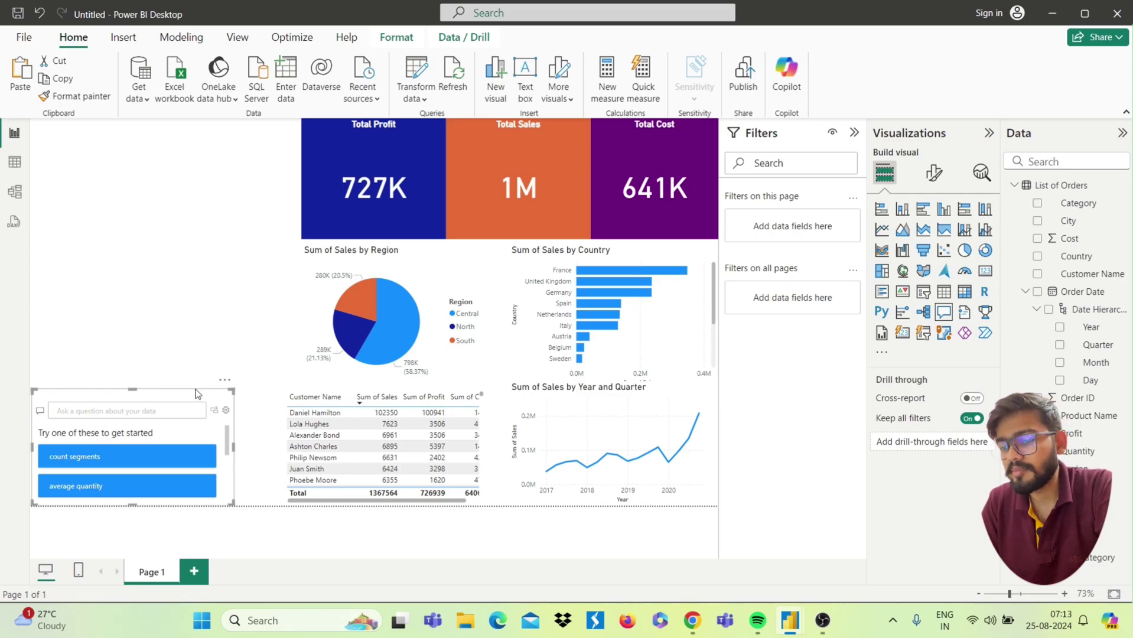
type("sum o")
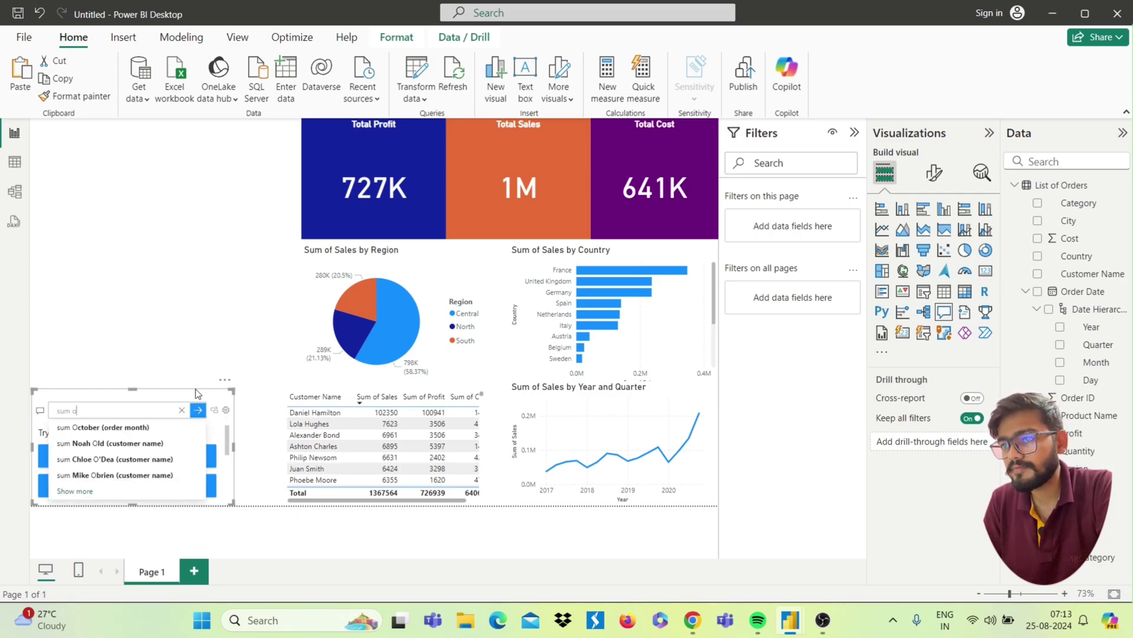
type("f sal")
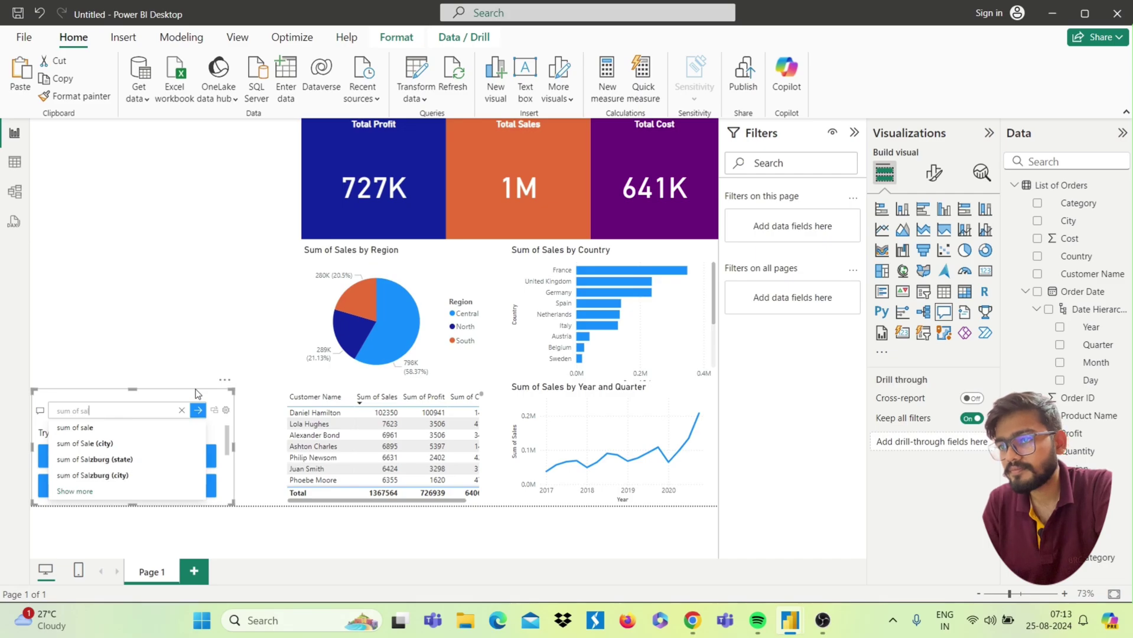
type("es ")
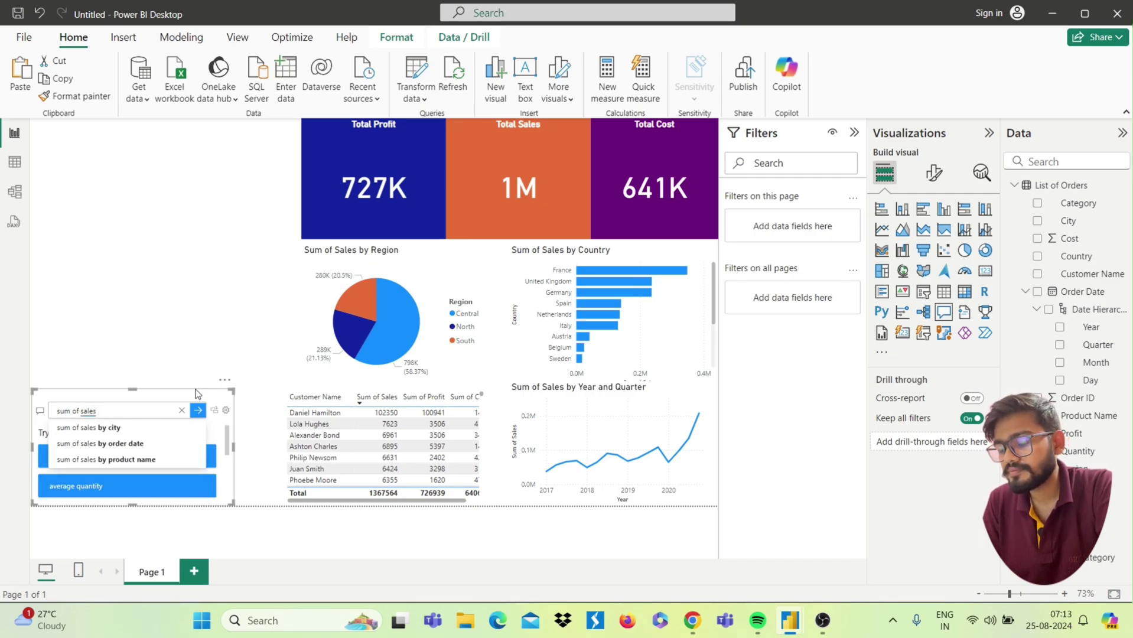
type("by co")
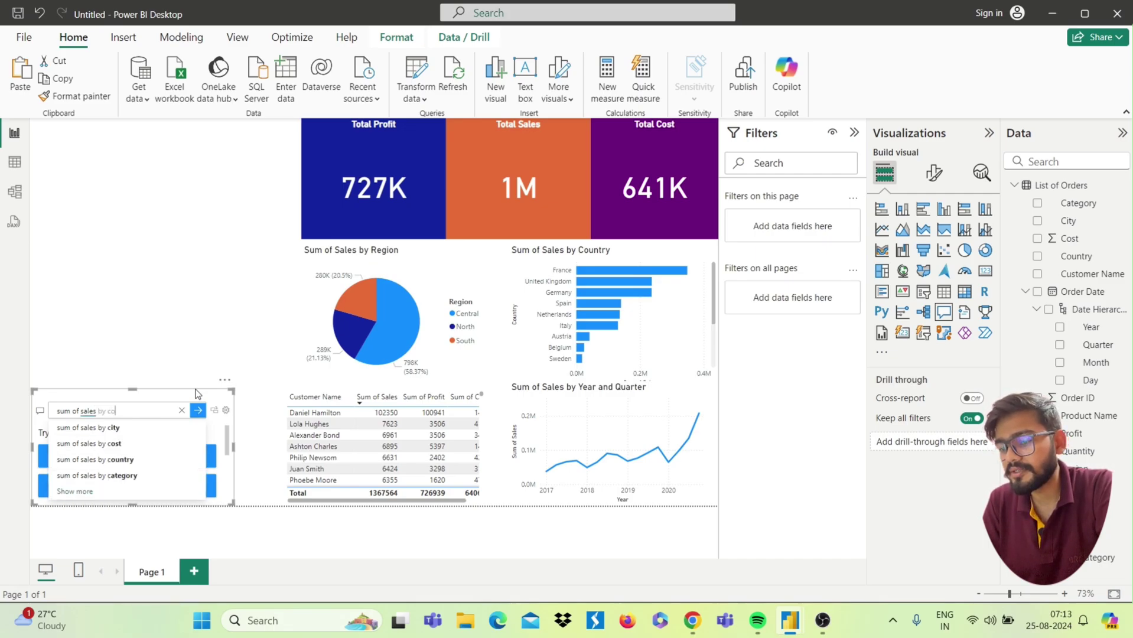
type("untry m")
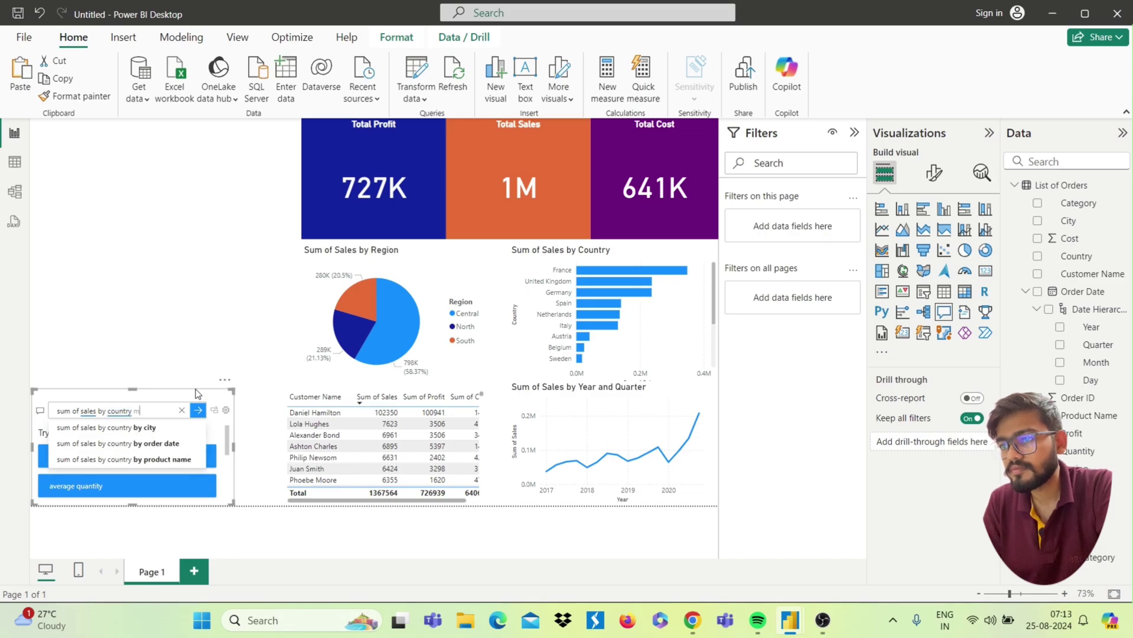
type("ap")
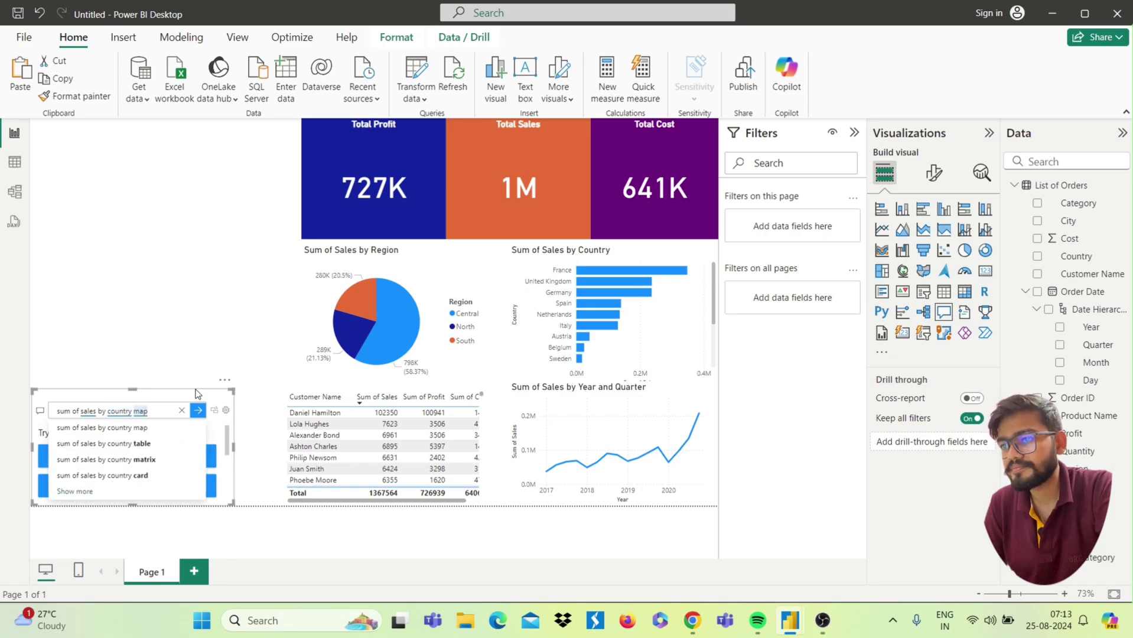
key("Return")
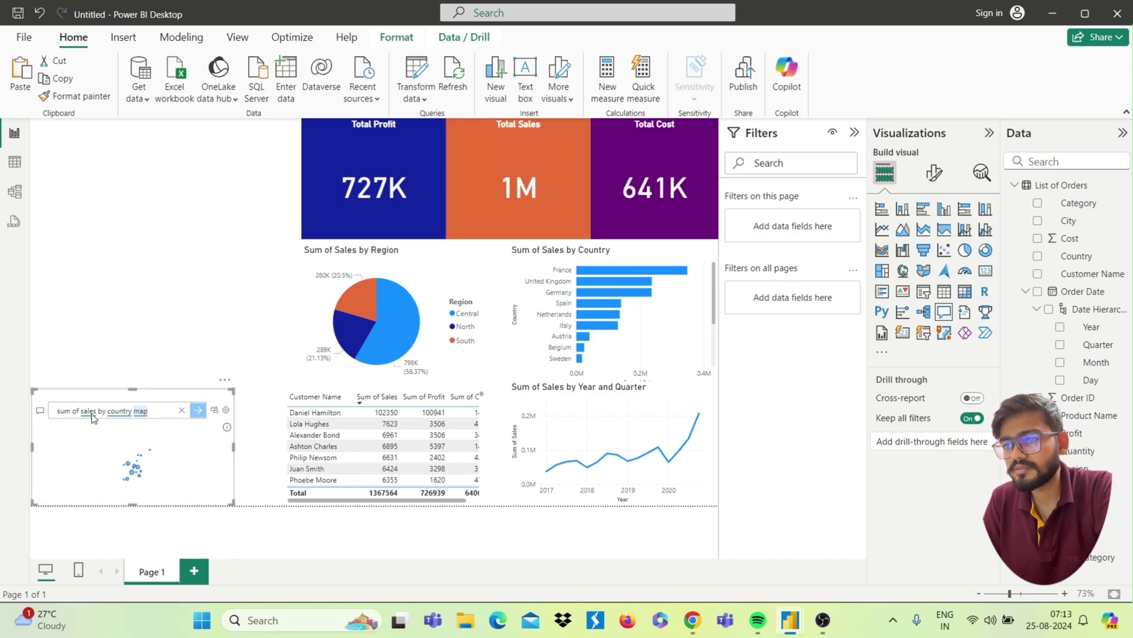
Step: Enlarge the map's Q&A visual, turn its result into a standard visual and widen the map toward the customer table
left_click_drag(33, 390, 24, 355)
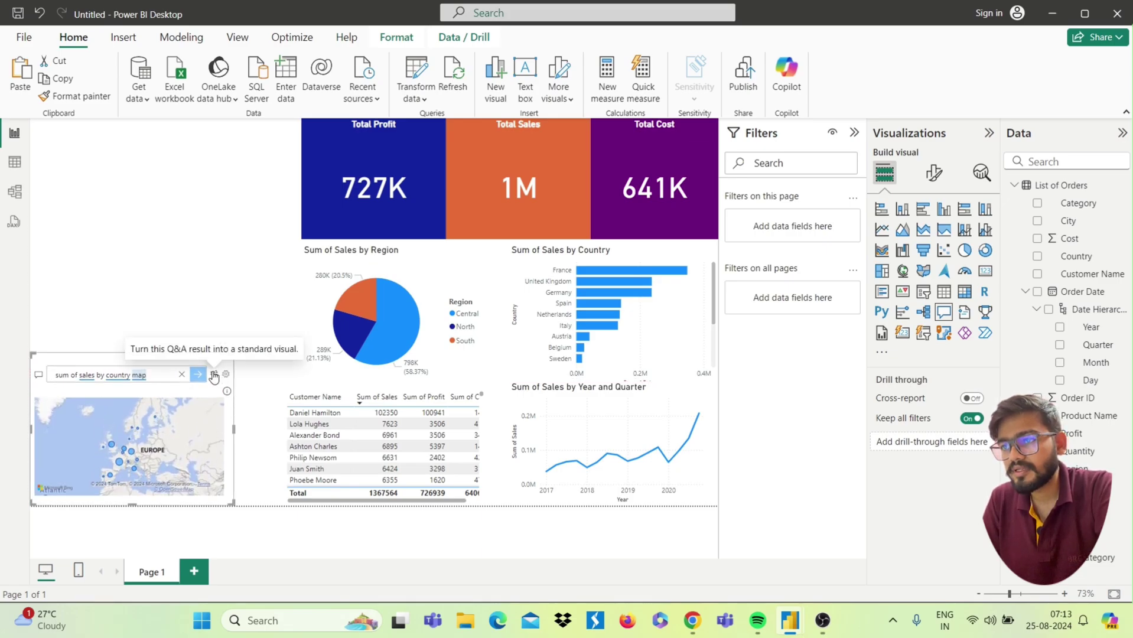
left_click(216, 374)
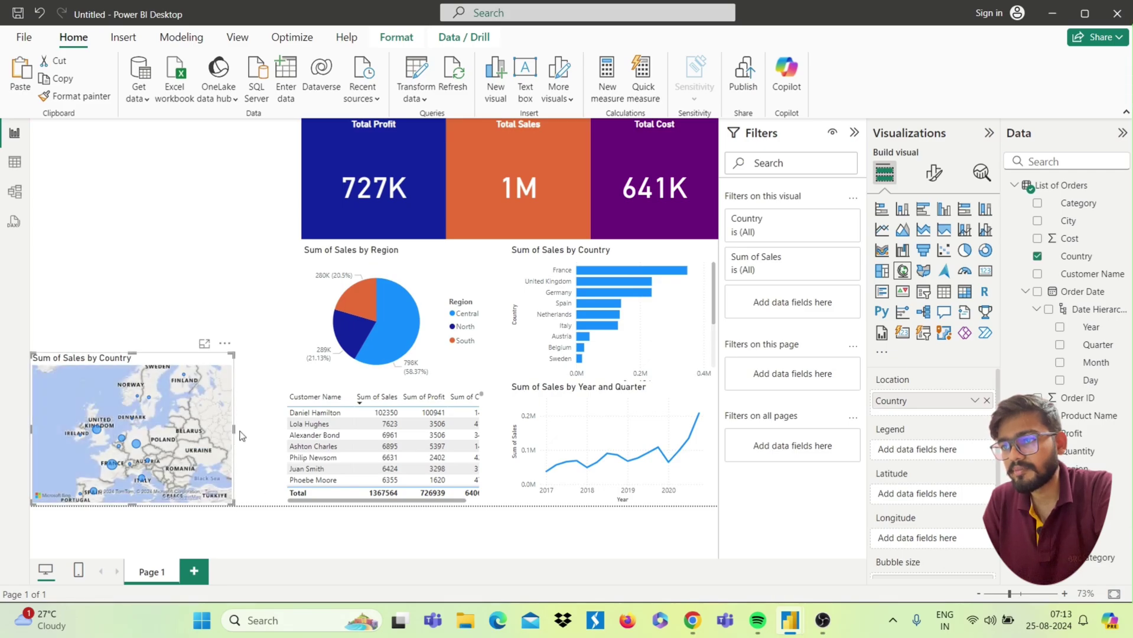
left_click_drag(237, 433, 277, 433)
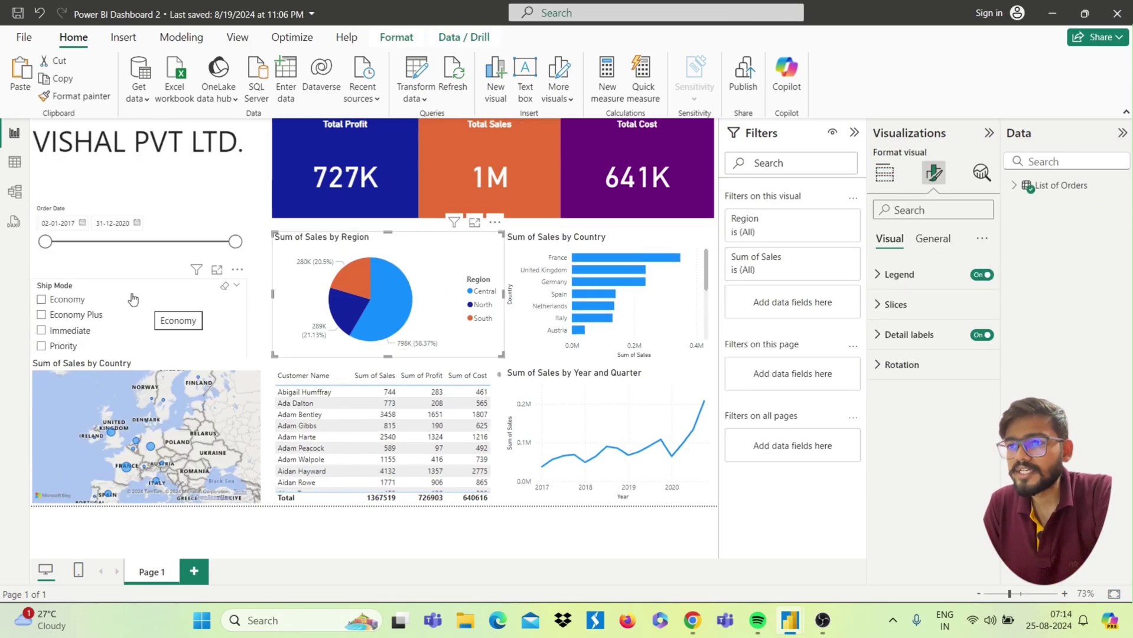
left_click(115, 293)
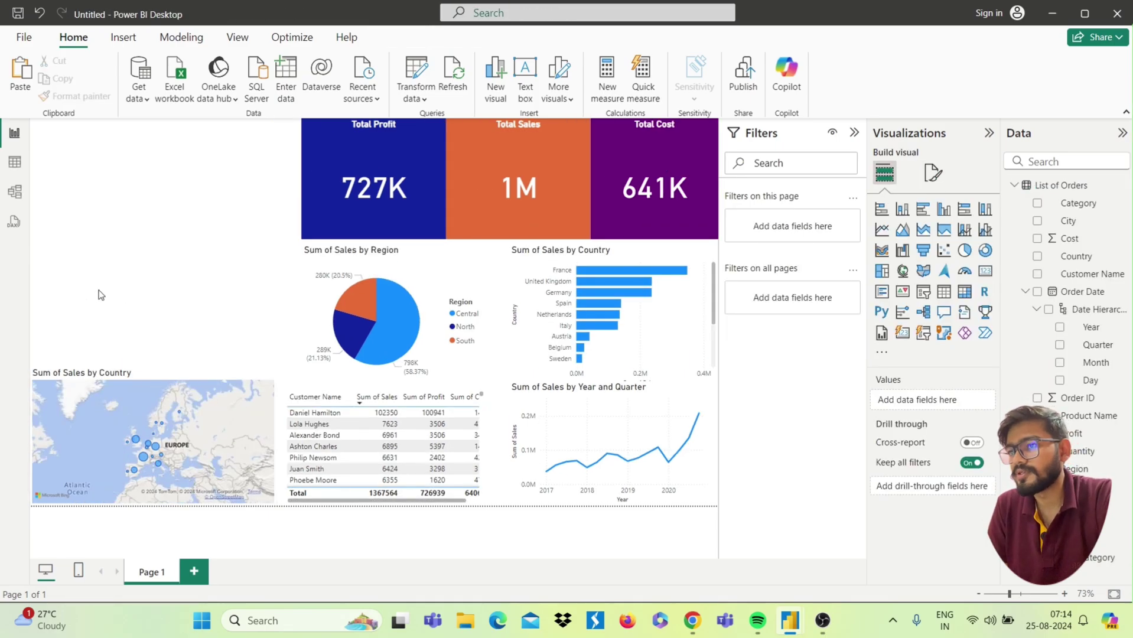
Step: Insert a slicer on the Ship Mode field and position it directly above the Sum of Sales by Country map
left_click(922, 295)
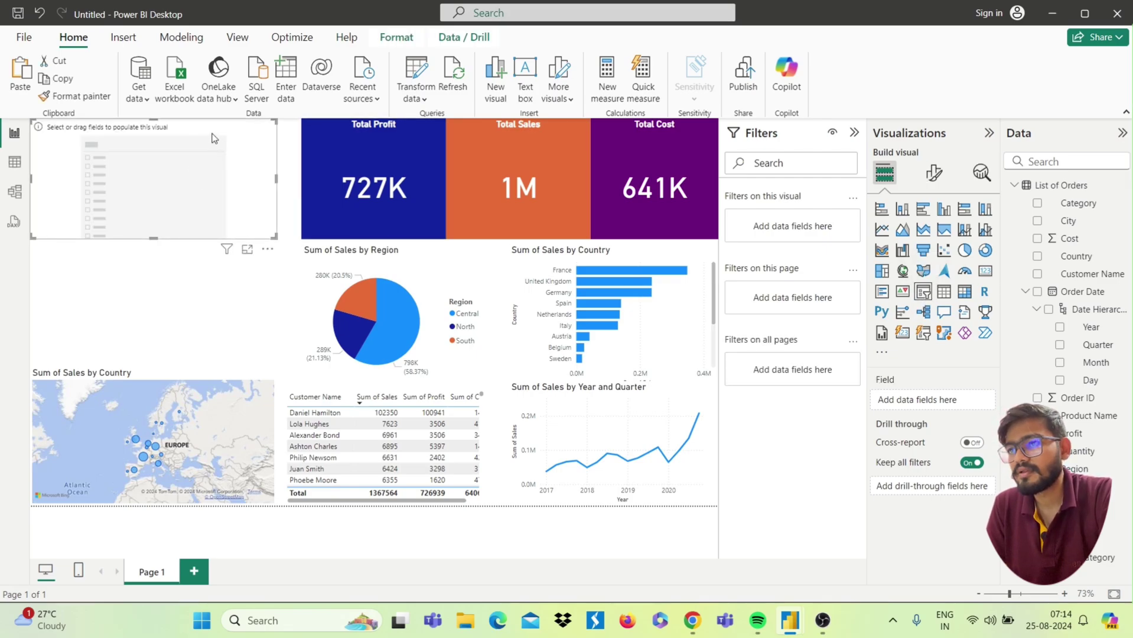
left_click_drag(213, 138, 221, 259)
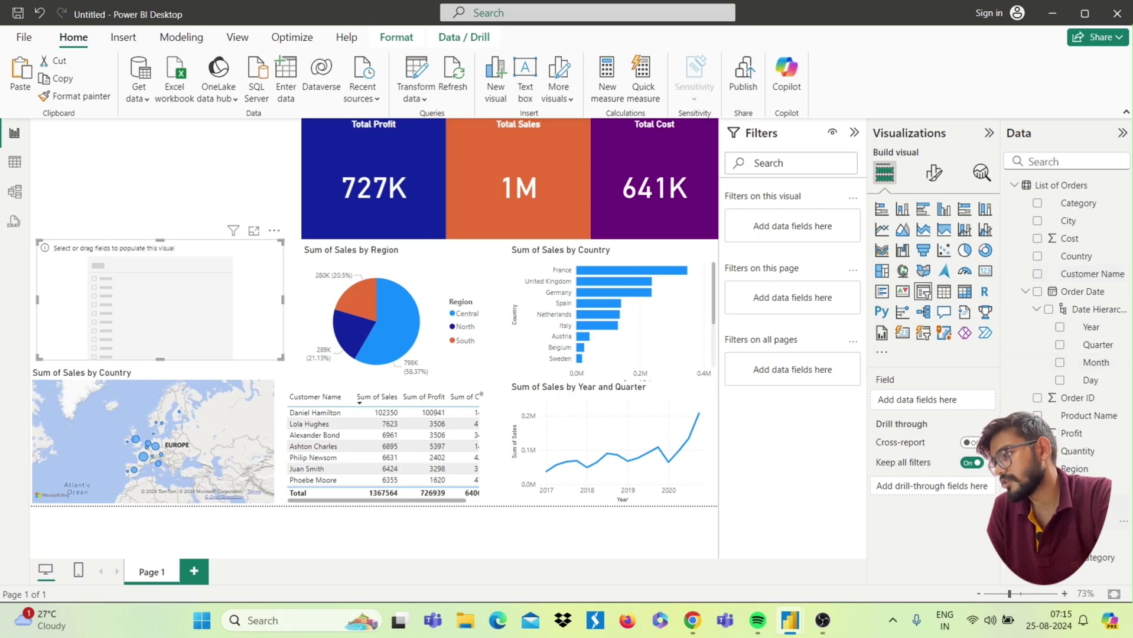
left_click_drag(965, 466, 949, 399)
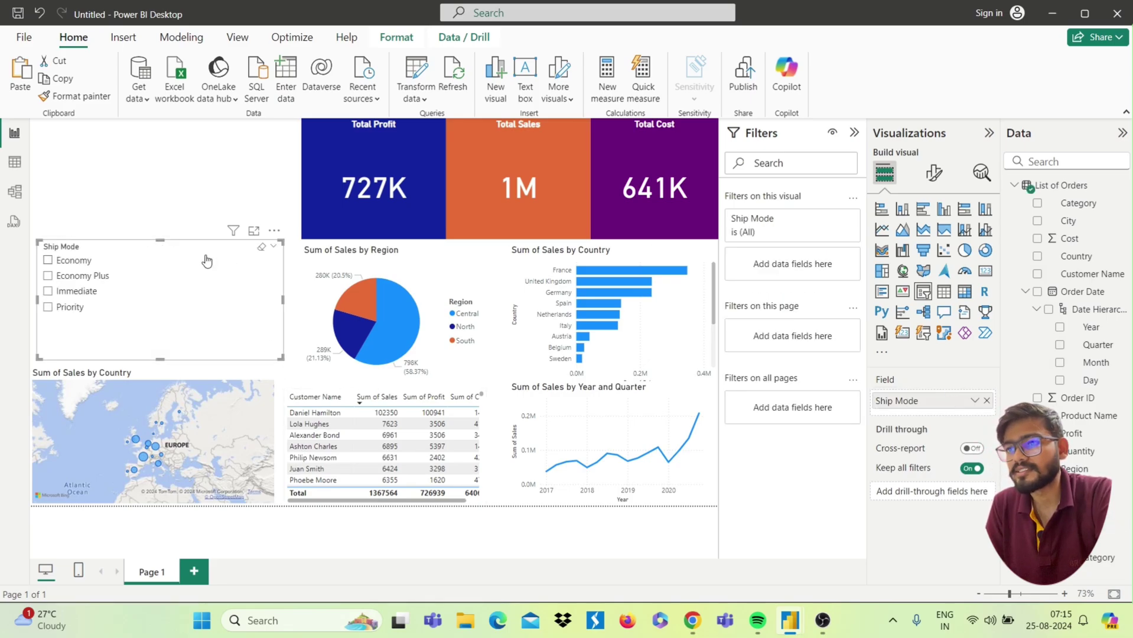
left_click_drag(206, 260, 170, 278)
left_click(140, 214)
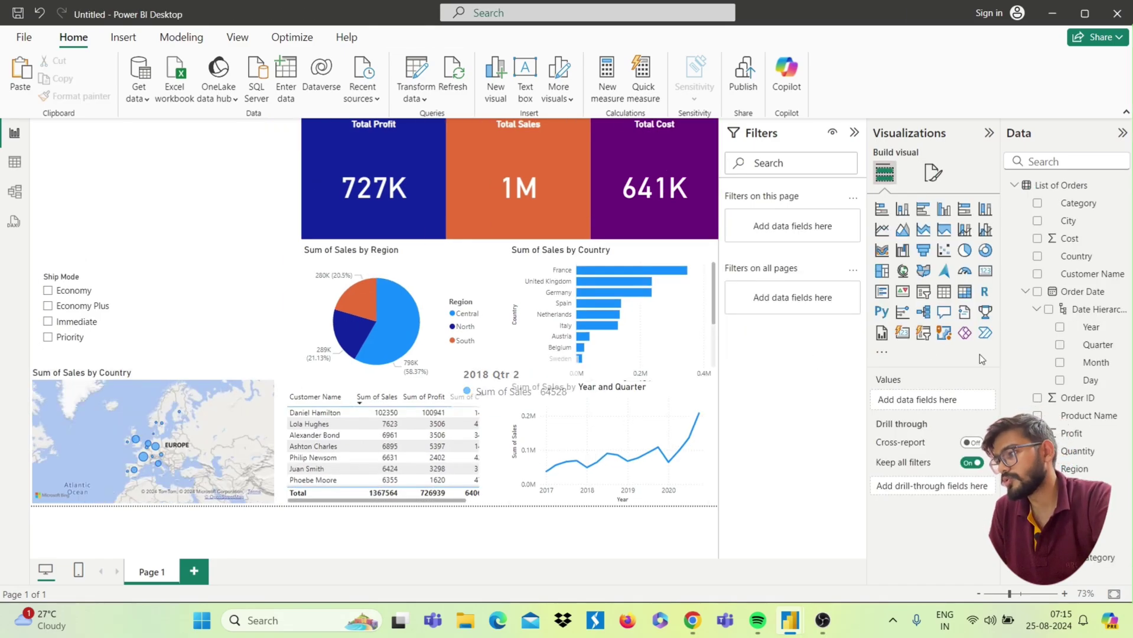
Step: Insert a slicer on the Order Date field, shrink it and place it directly above the Ship Mode slicer
left_click(923, 292)
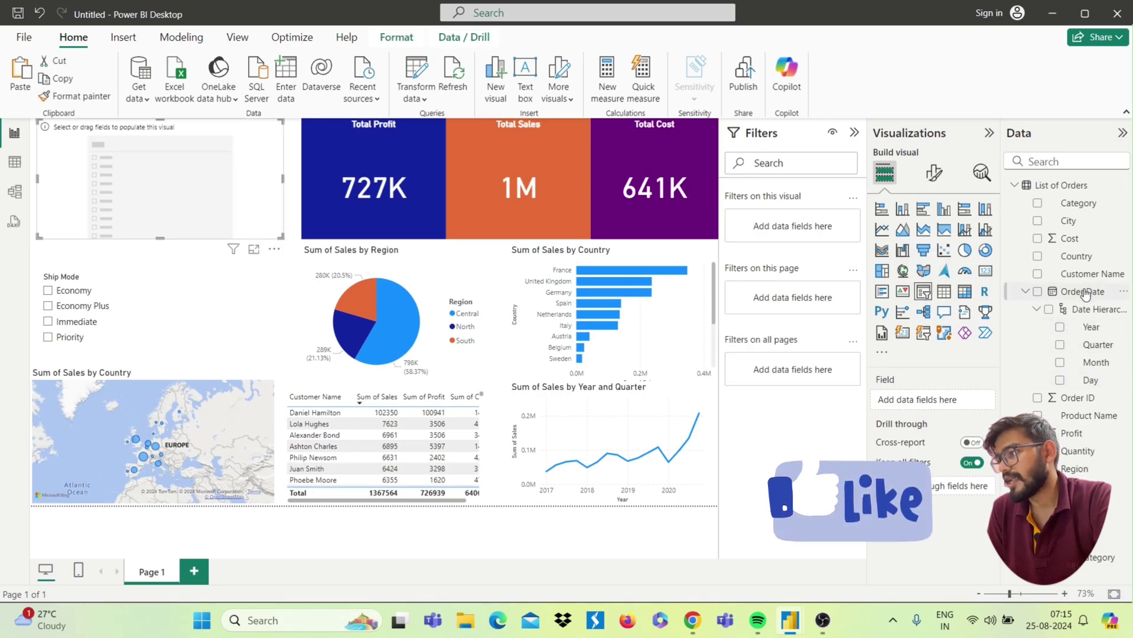
left_click_drag(1084, 289, 948, 401)
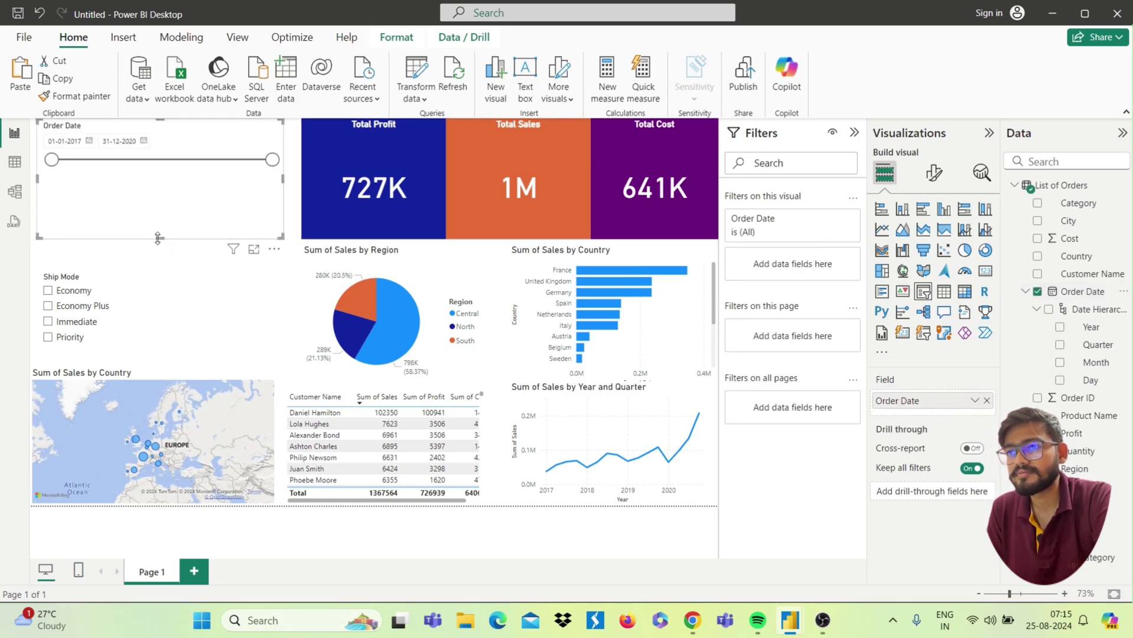
left_click_drag(152, 190, 145, 267)
left_click(238, 152)
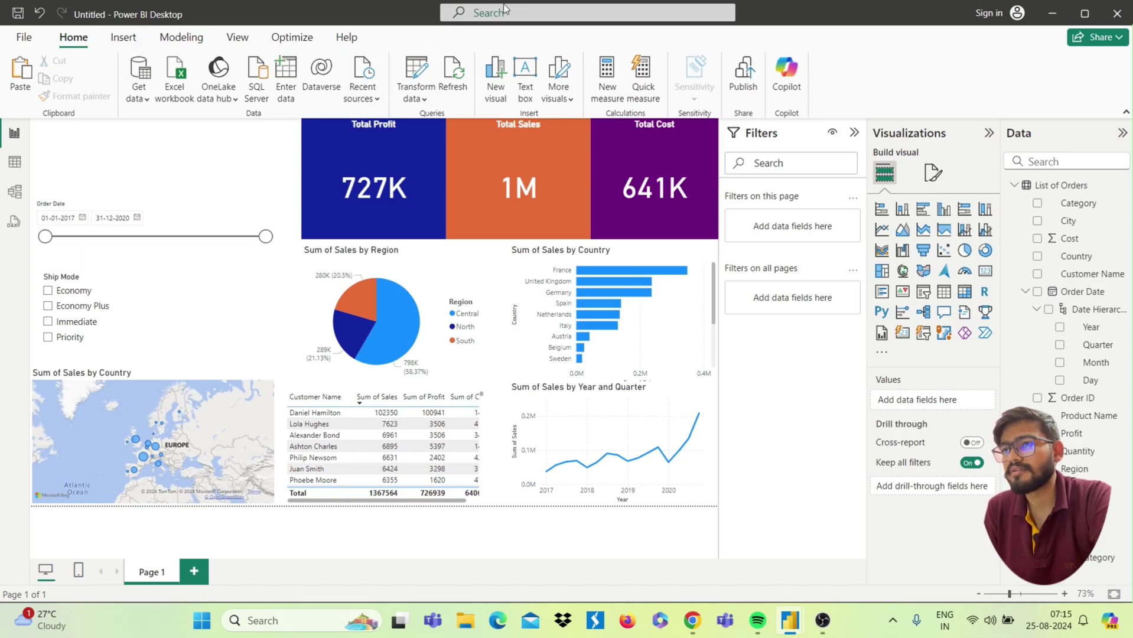
Step: Add a text box reading "Vishal Pvt. Ltd." and set its text to font size 40
left_click(513, 69)
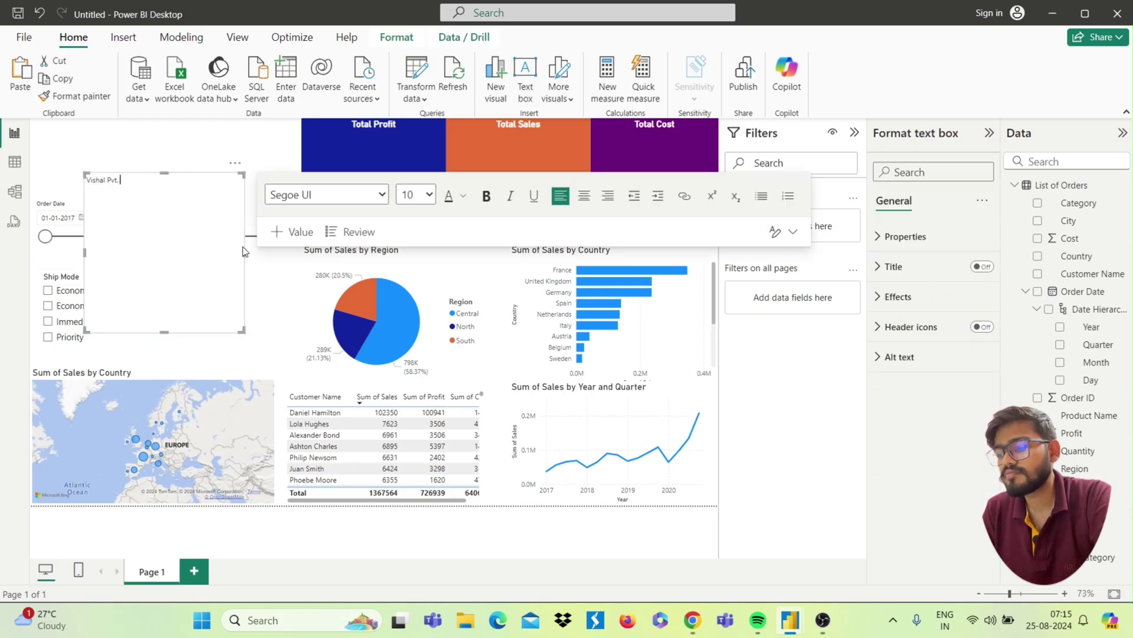
type("Vishal Pvt. Ltd.")
left_click_drag(135, 180, 85, 179)
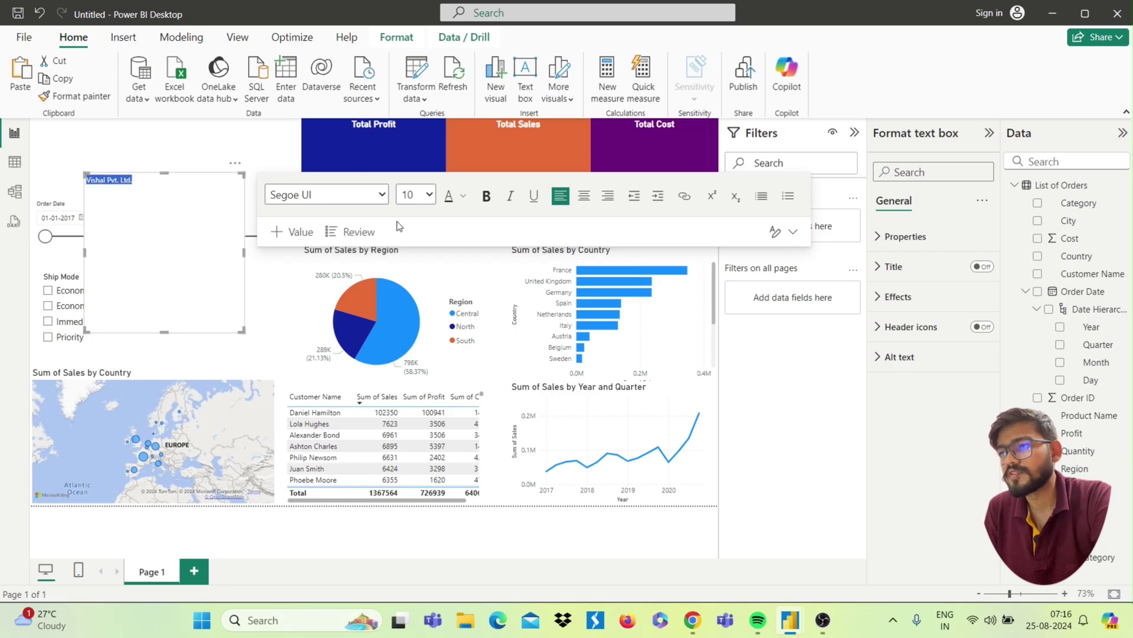
left_click(429, 195)
left_click(415, 391)
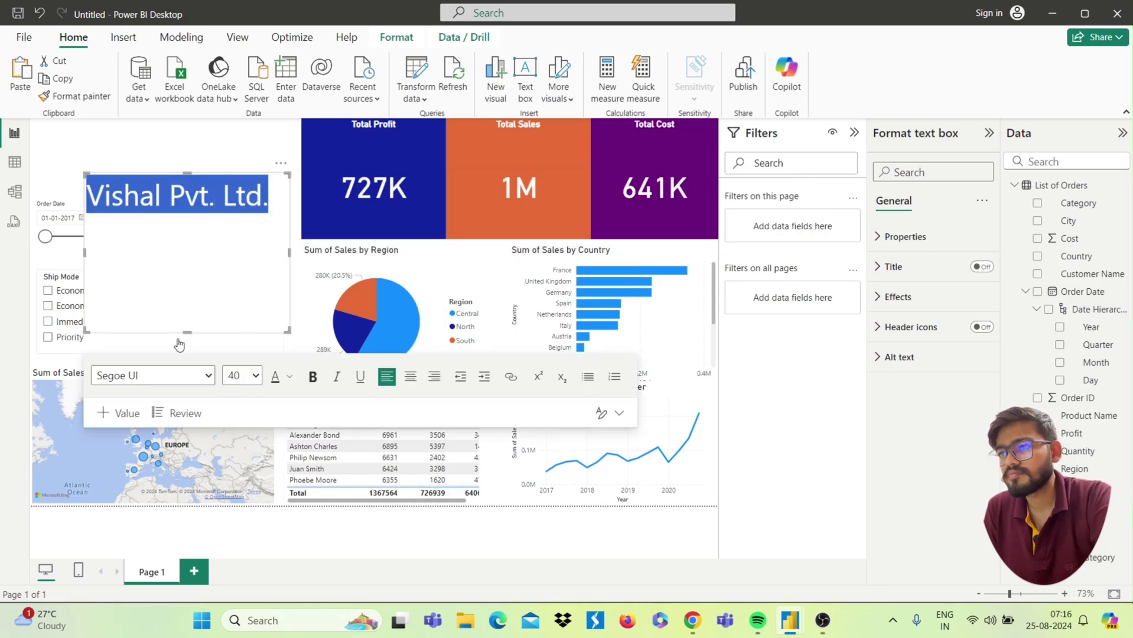
Step: Shrink the title text box to fit its text and move it above the Order Date slicer, beside the KPI cards
left_click(264, 168)
left_click(270, 223)
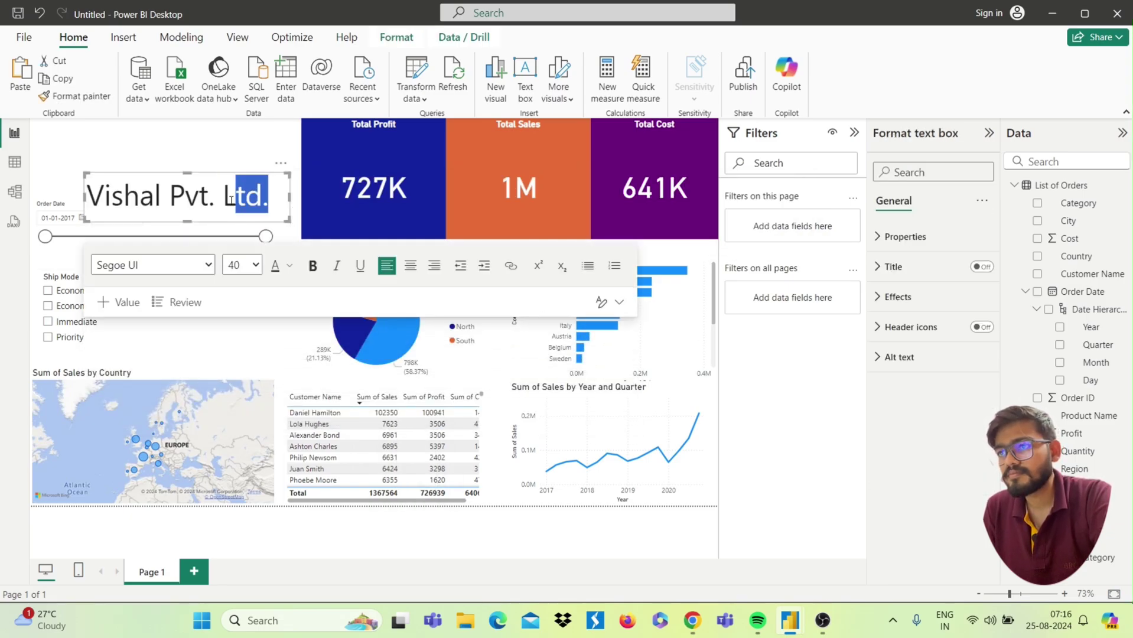
left_click(271, 225)
left_click(243, 324)
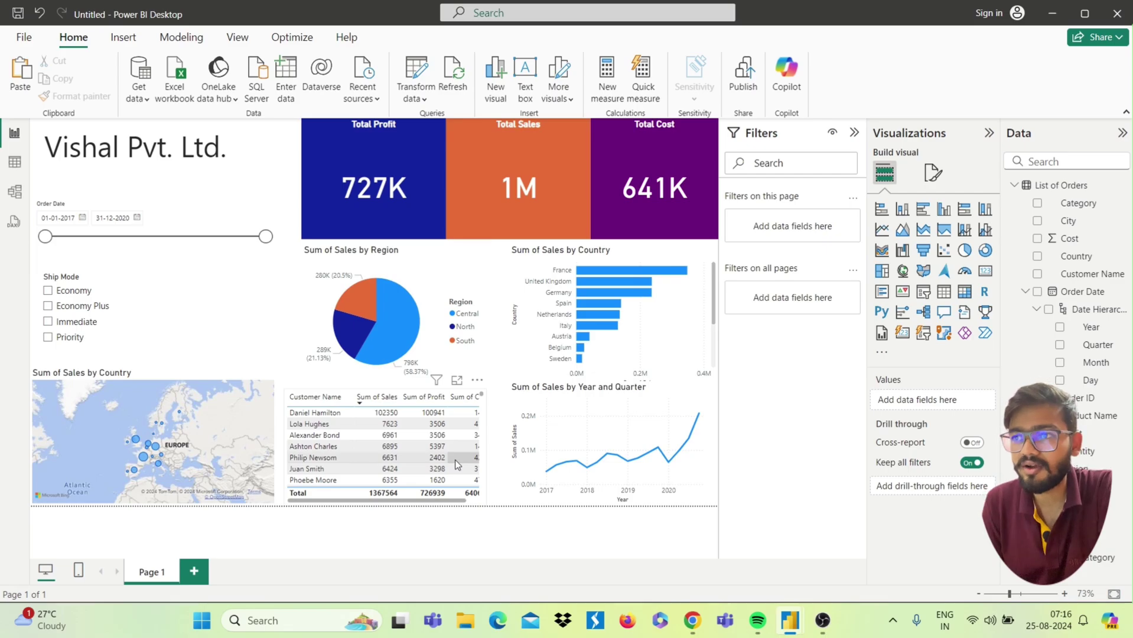
Step: Check the report's cross-filtering by selecting the South, Central and North slices of the region pie, clearing the selection at the end
mouse_move(374, 311)
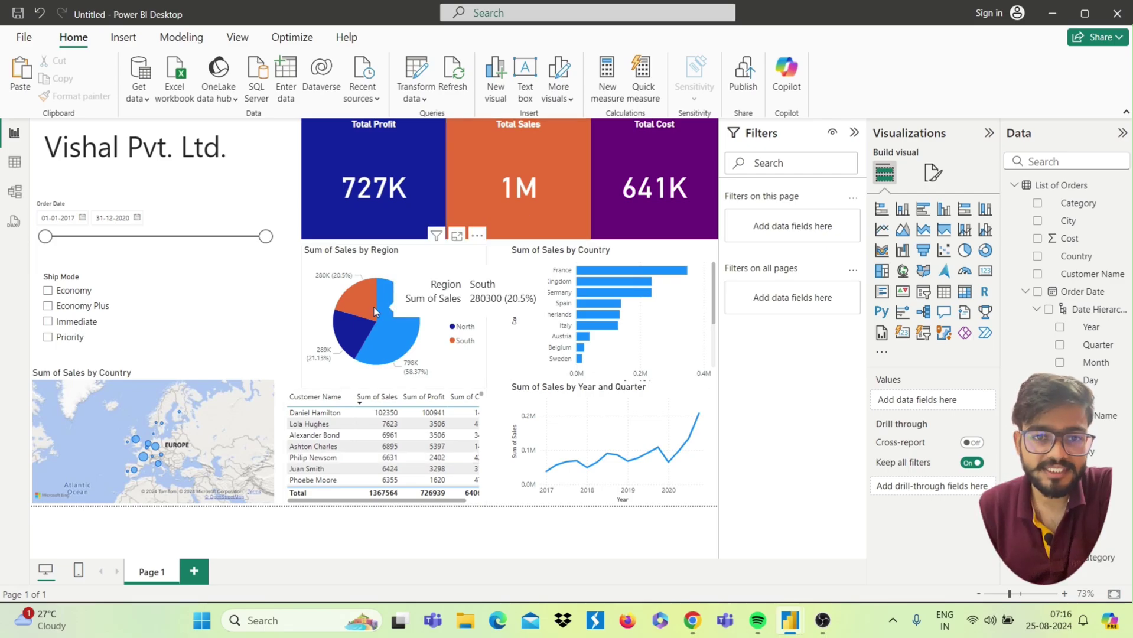
left_click(373, 311)
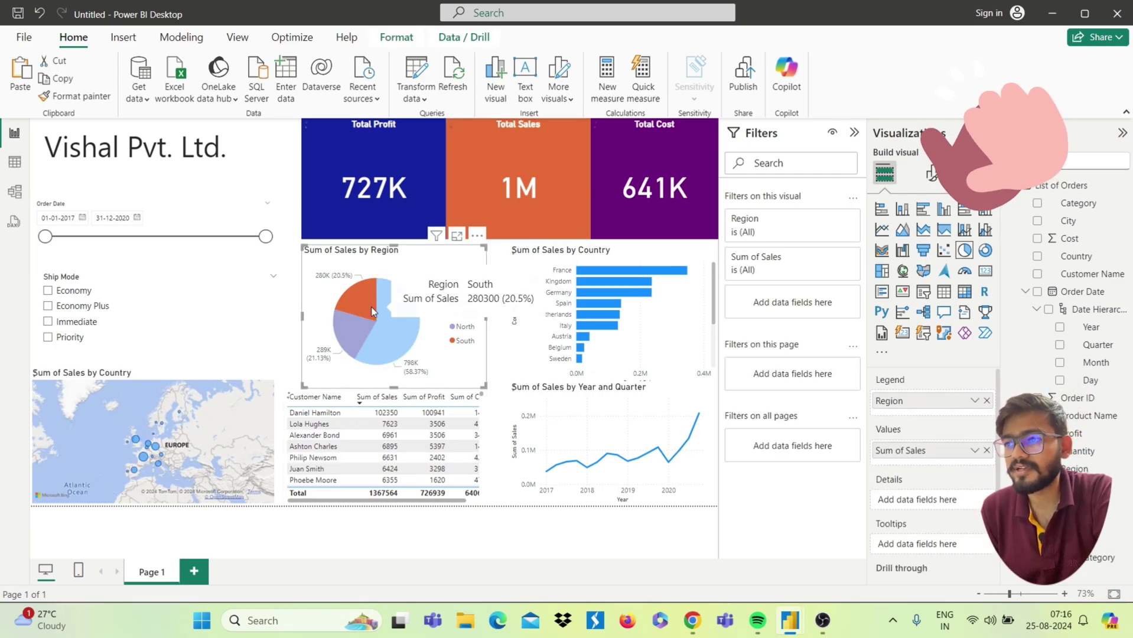
left_click(373, 311)
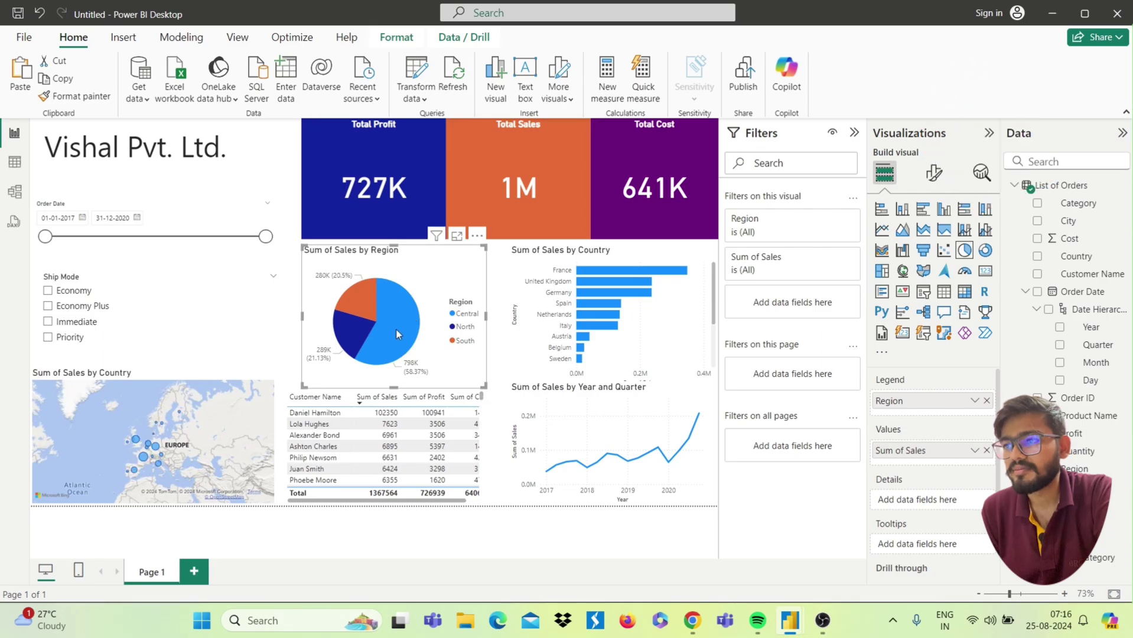
left_click(396, 335)
left_click(358, 335)
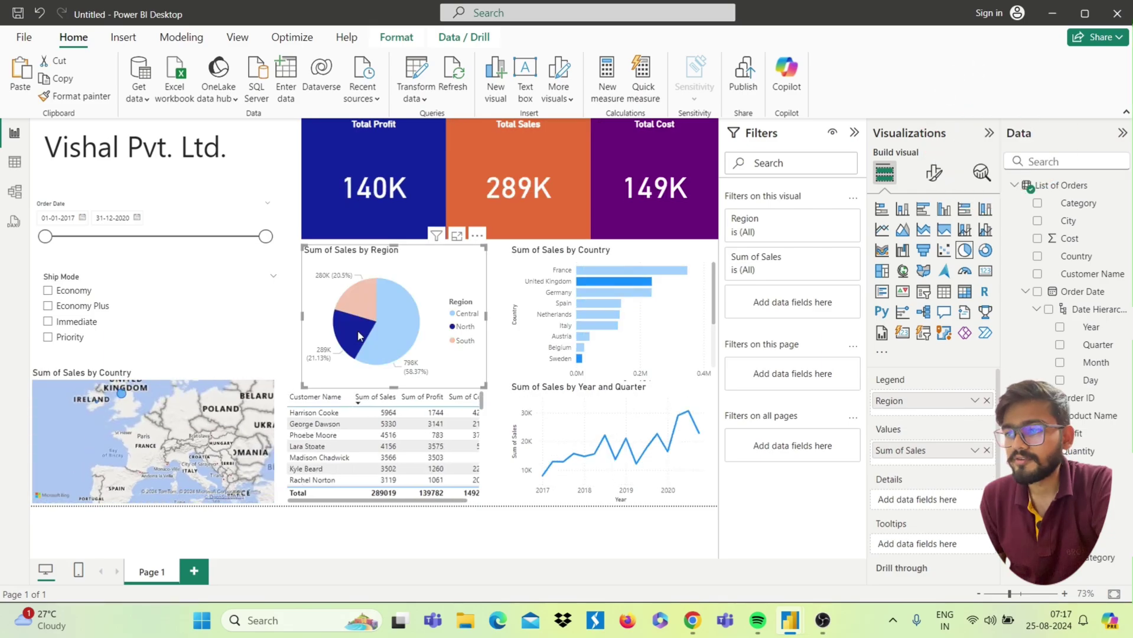
left_click(358, 336)
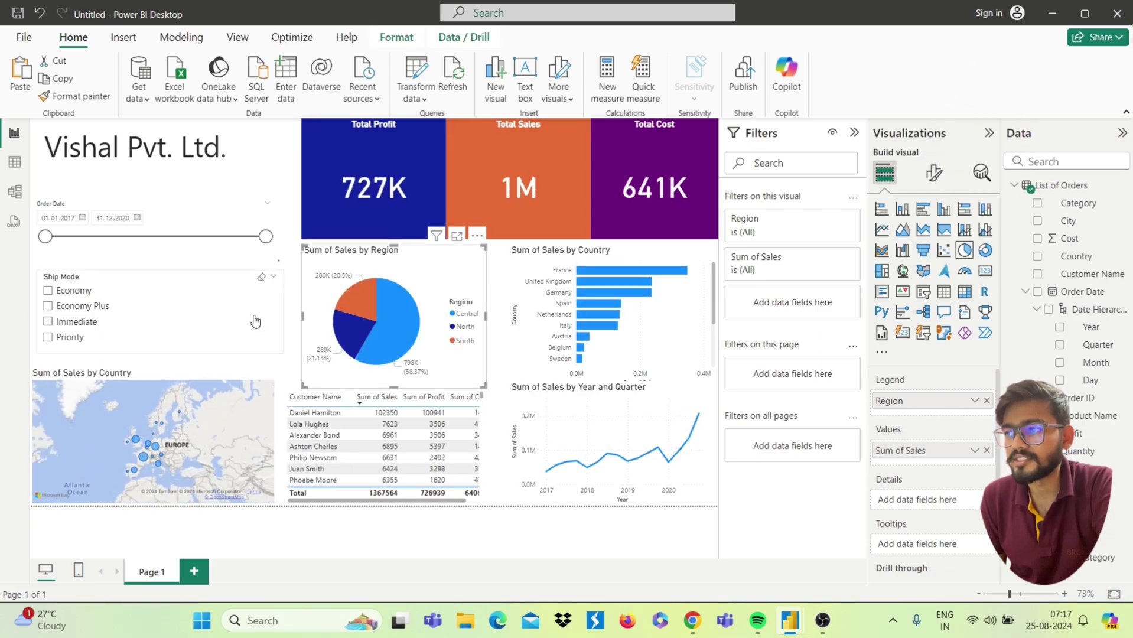
left_click(282, 357)
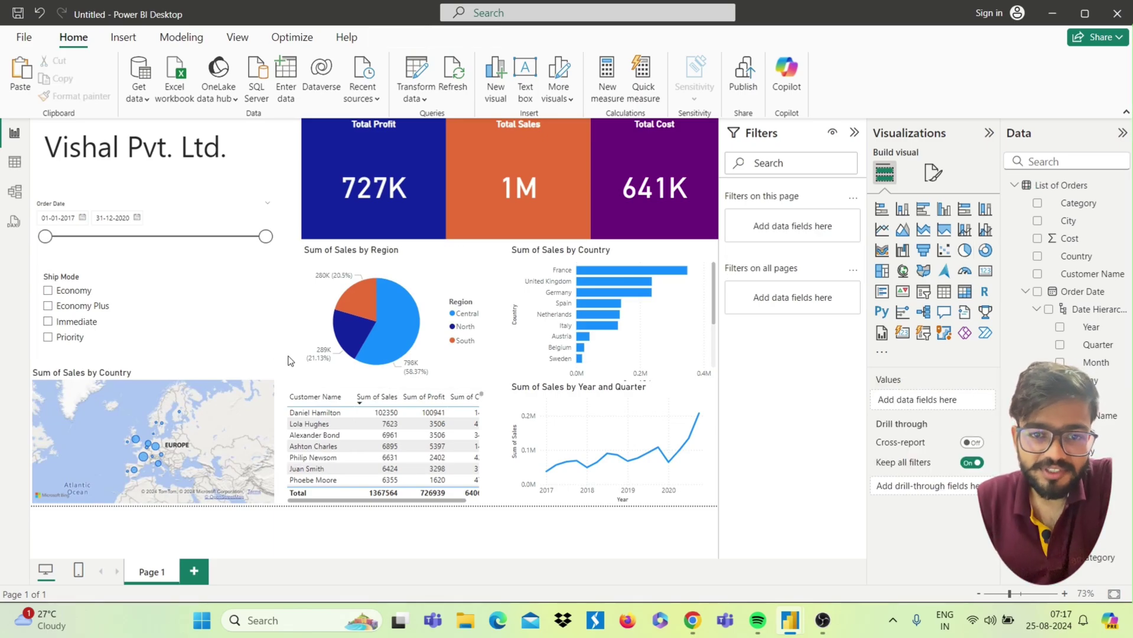